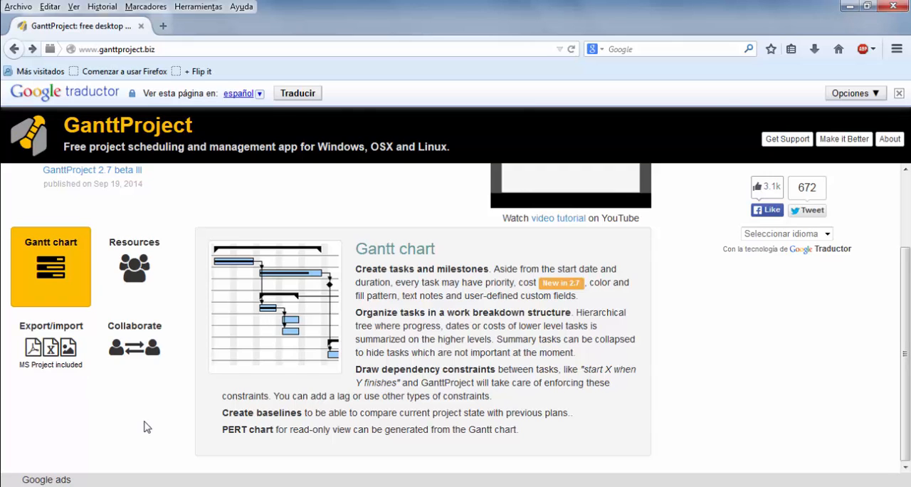
Step: Translate the GanttProject website into Spanish and open the GanttProject 2.7 beta III page
click(298, 94)
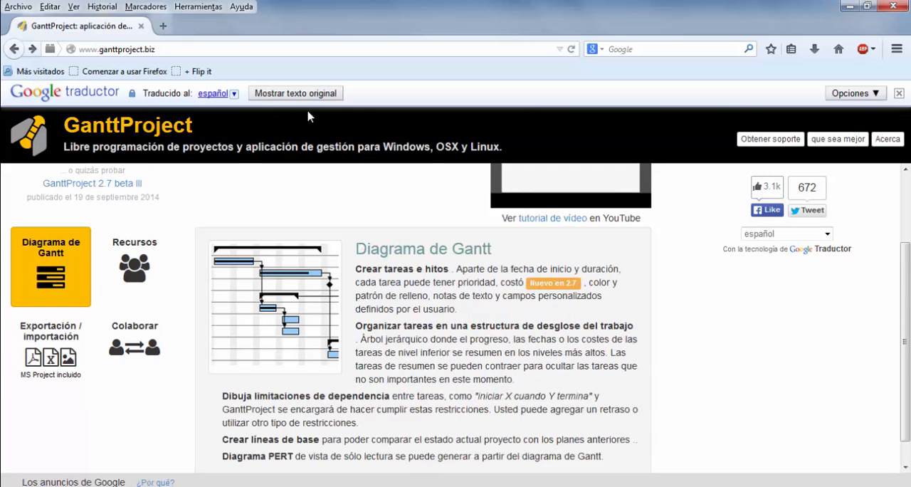
scroll(216, 230, up, 2)
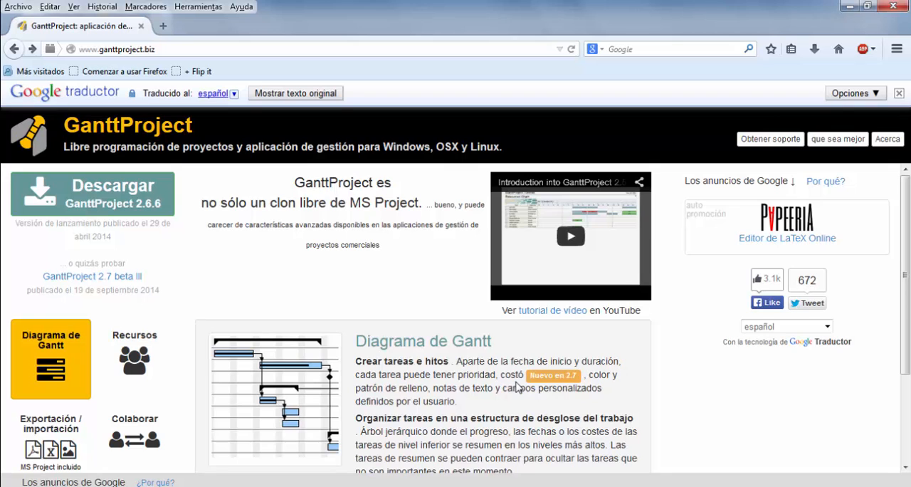
click(45, 278)
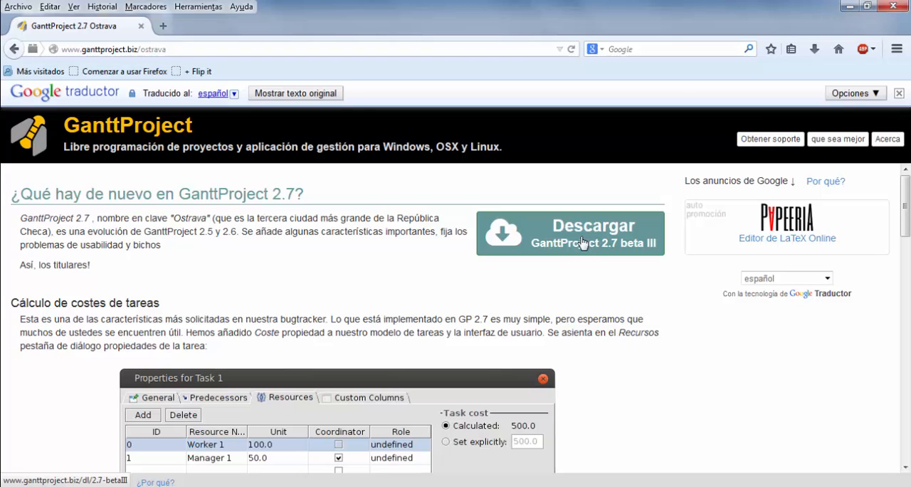
Step: Show the desktop and examine the contents of the extracted ganttproject-2.7-betaIII-r1777 folder, including the application file
right_click(503, 484)
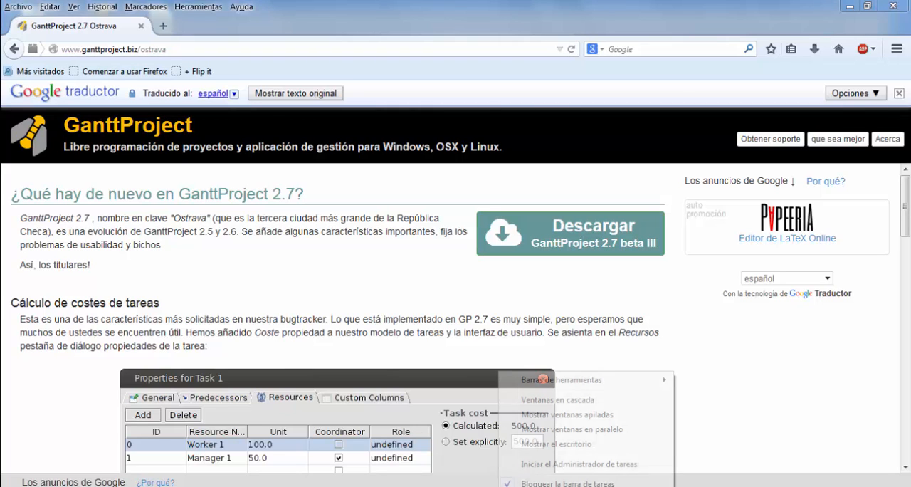
click(525, 444)
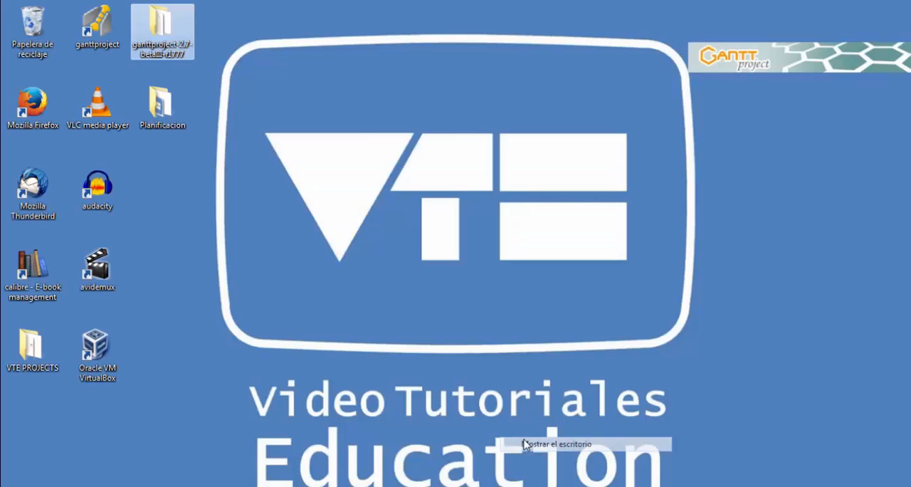
double_click(161, 47)
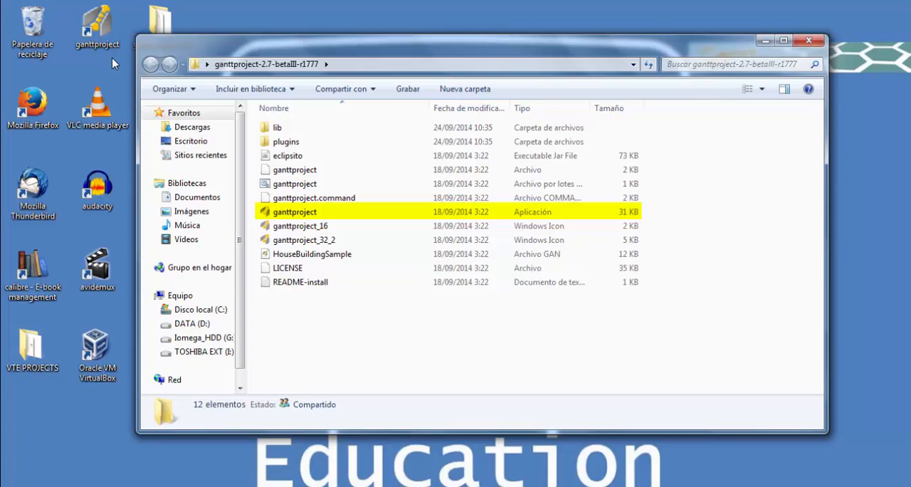
click(766, 41)
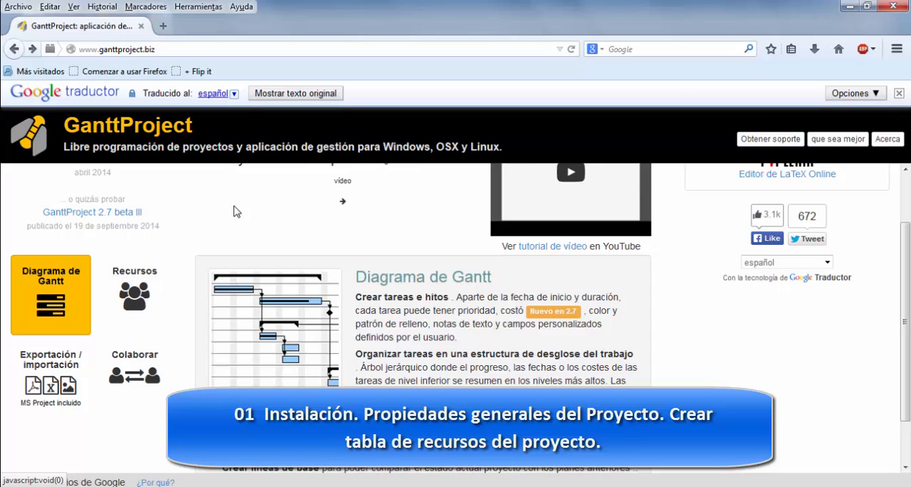
Step: View the website's Recursos feature description and return to the Diagrama de Gantt description
click(140, 302)
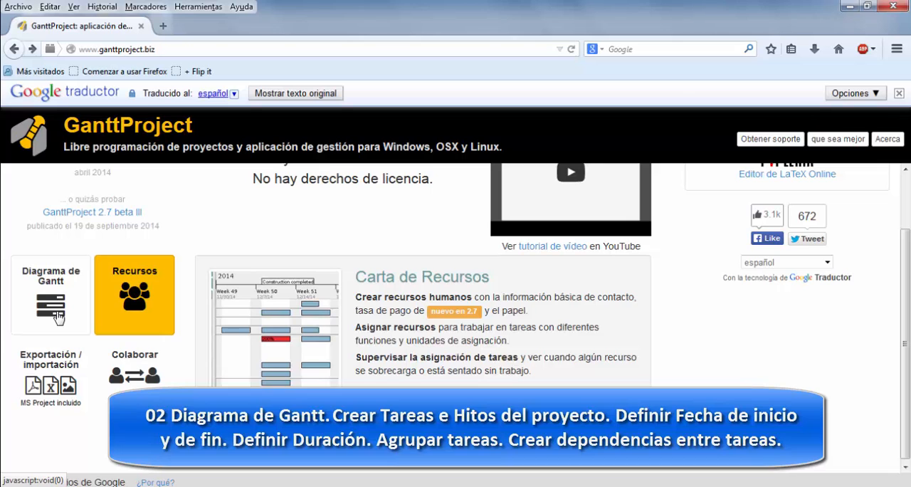
click(59, 318)
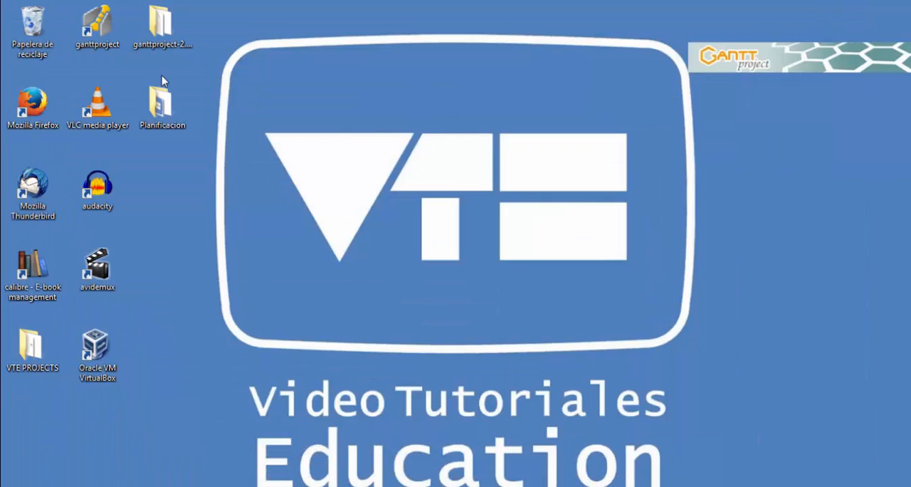
Step: Launch GanttProject from the desktop and set the name in the project properties to "INVENTARIO DEL ARBOLADO DE LA CIUDAD"
double_click(118, 37)
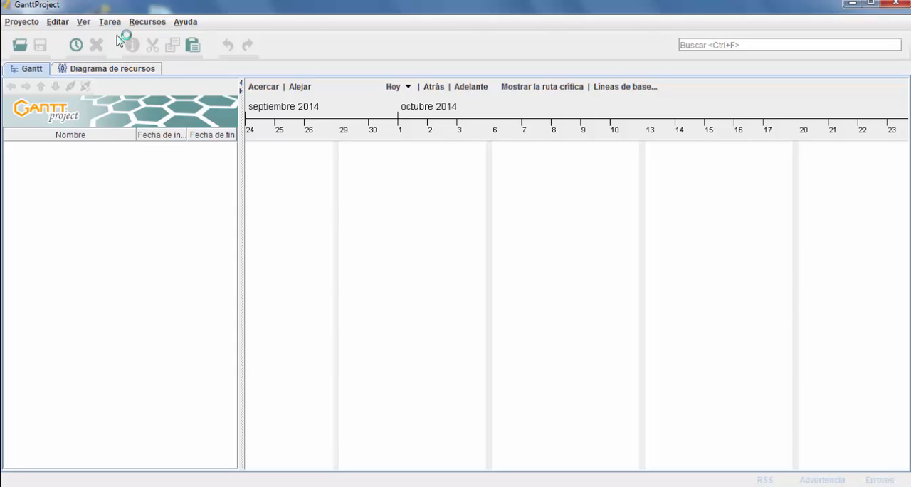
click(25, 24)
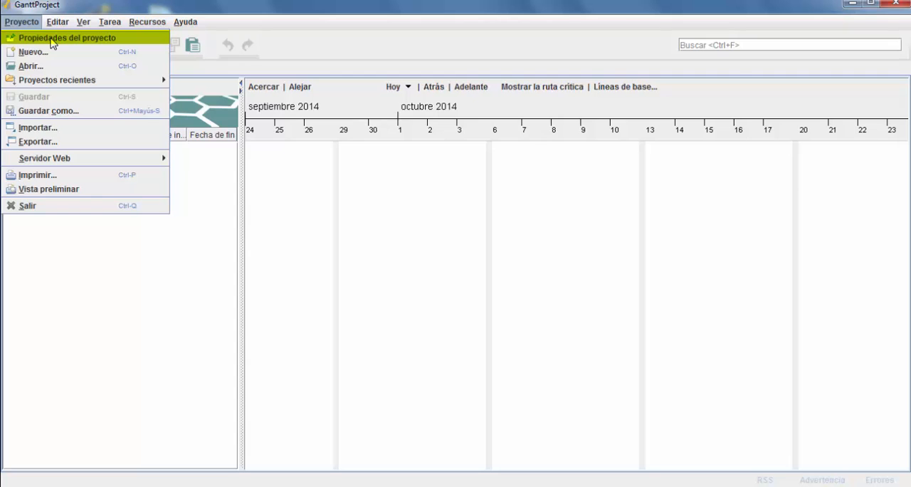
click(51, 43)
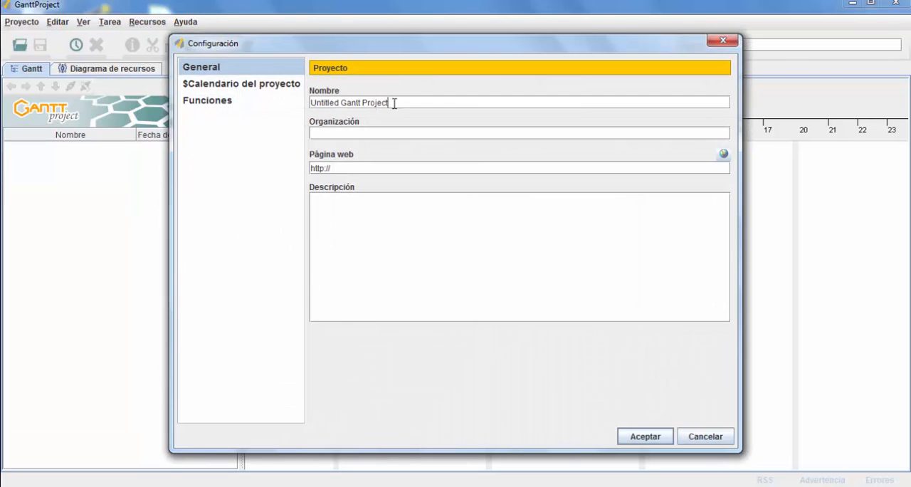
drag(394, 103, 309, 104)
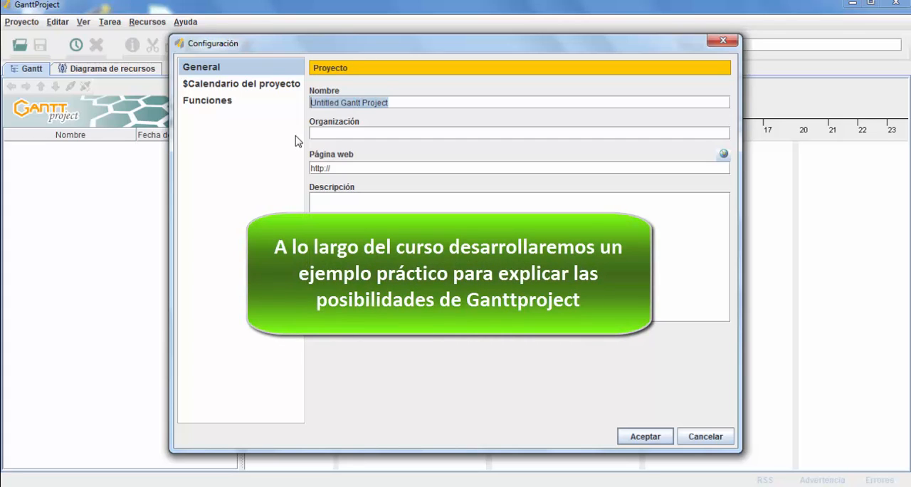
text(INVE)
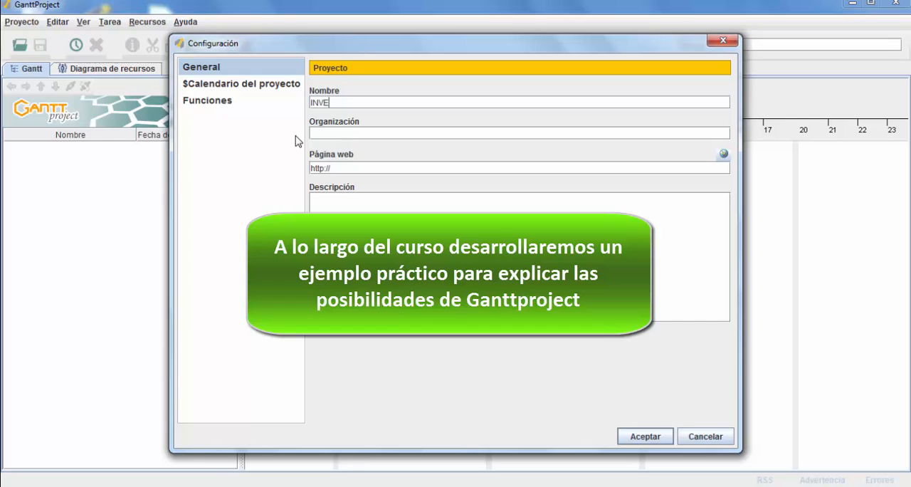
text(NTARIO DEL ARBOLAD)
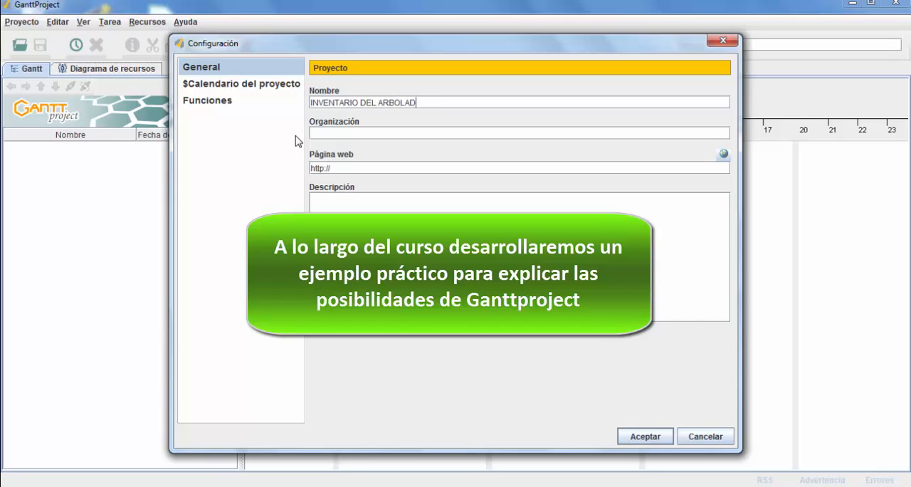
text(O DE LA CIUDAD)
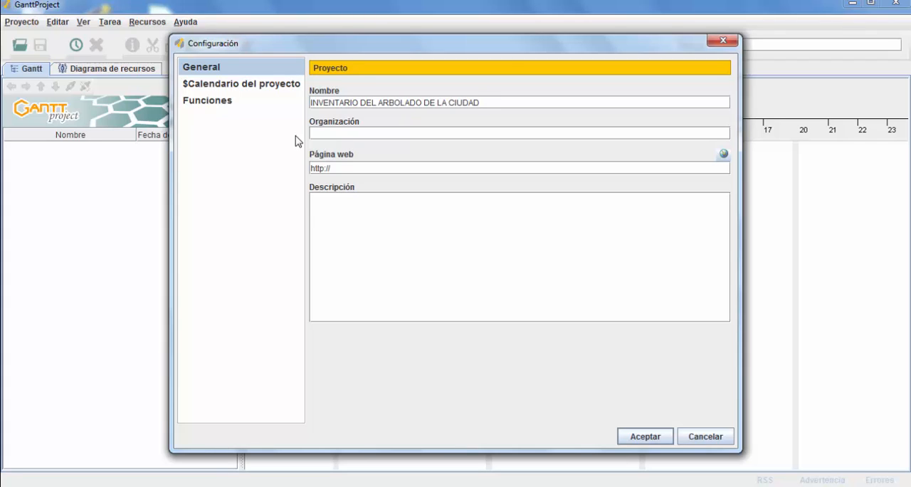
click(335, 132)
text(VTOR)
key(BackSpace)
key(BackSpace)
text(E)
text(vide)
text(otutoriales)
text(.education)
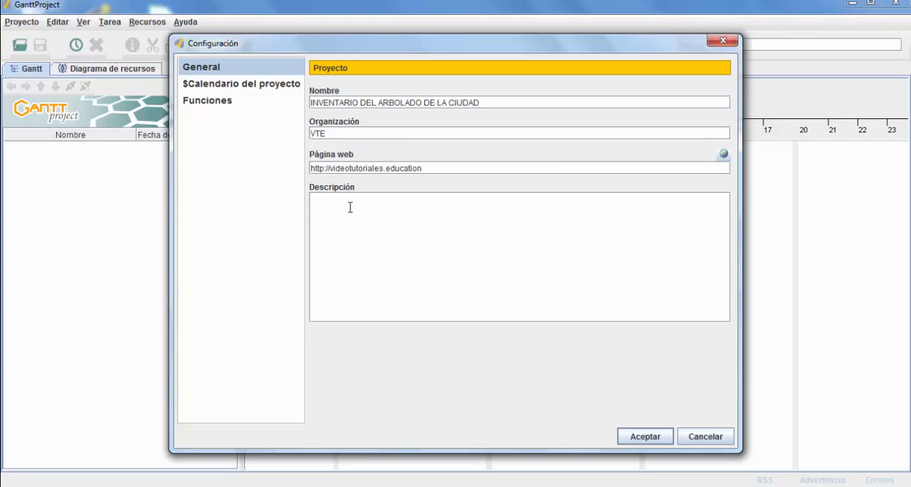
Step: Enter the project description "Planificación para realizar el inventario de árboles de la ciudad"
click(350, 207)
text(Planificación para)
text(realizar el inventario)
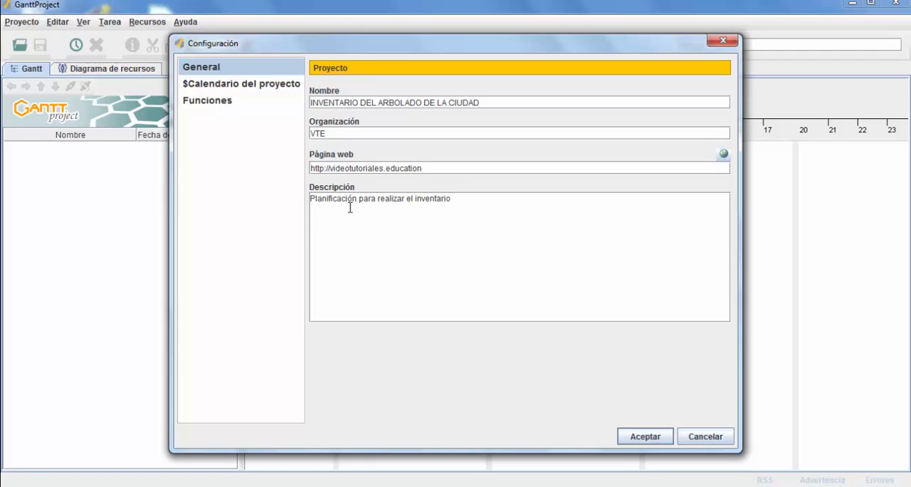
text( de árbo)
text(les de la ci)
text(d)
text(udad)
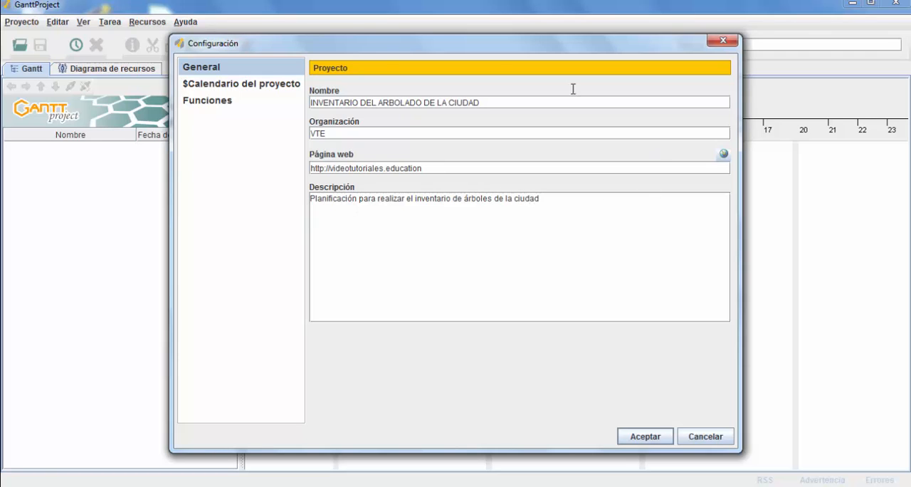
Step: In the project calendar settings, review the weekend task options and set the holiday calendar to Custom
click(264, 86)
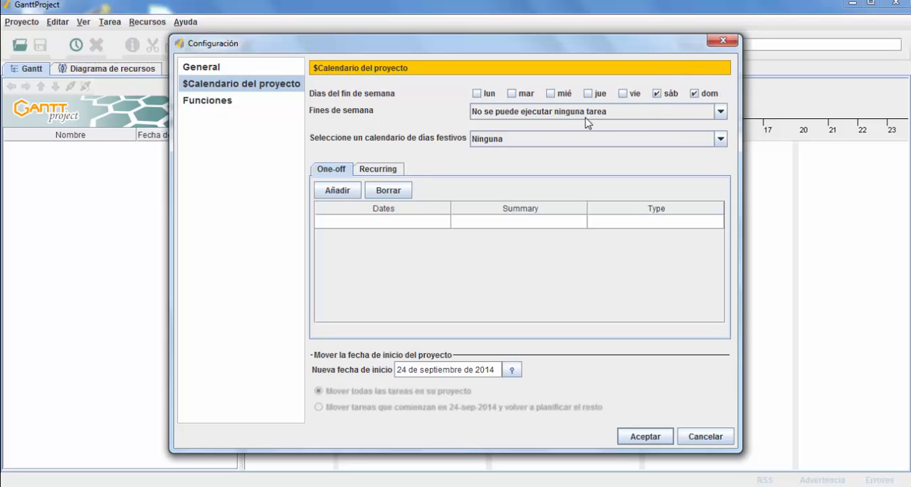
click(721, 112)
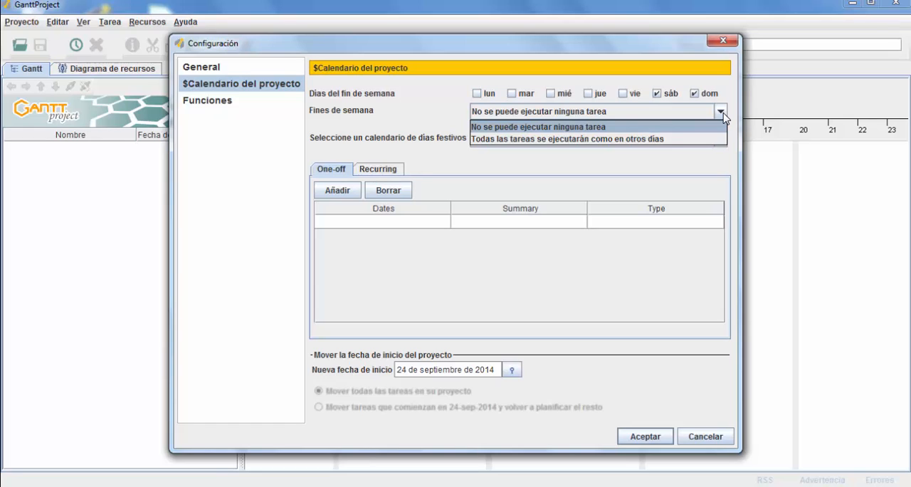
click(722, 114)
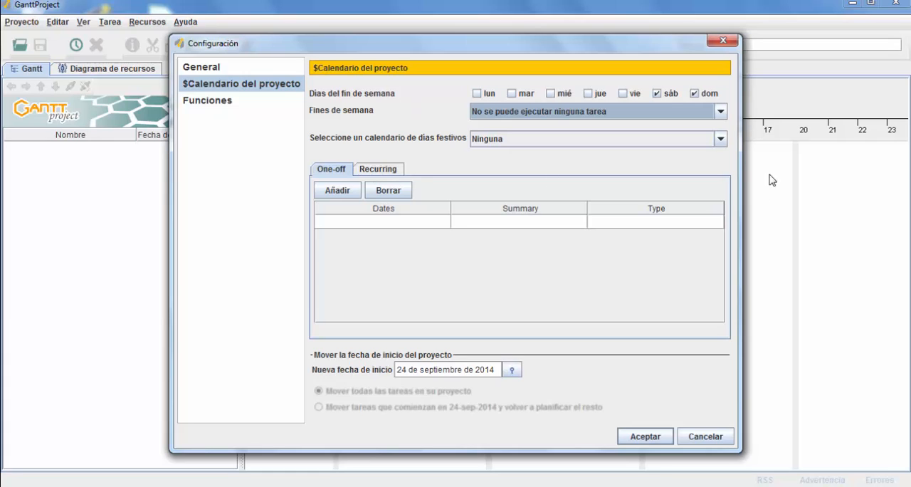
click(721, 139)
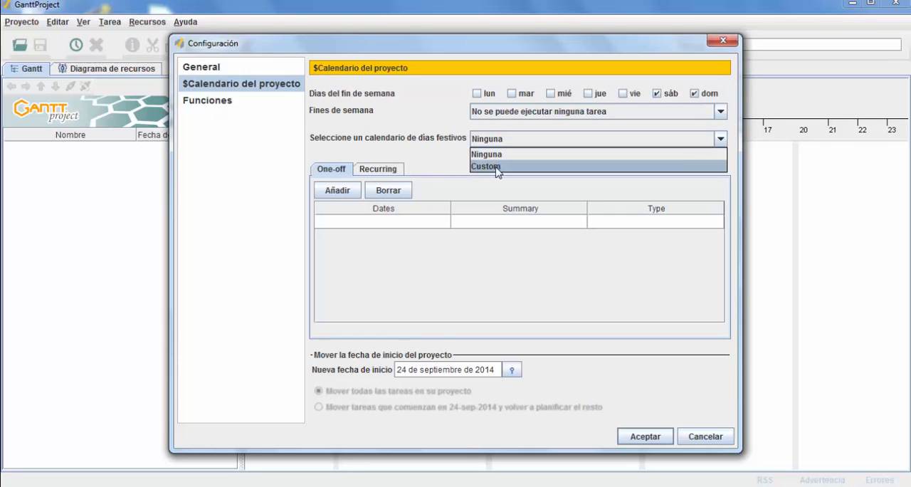
click(496, 168)
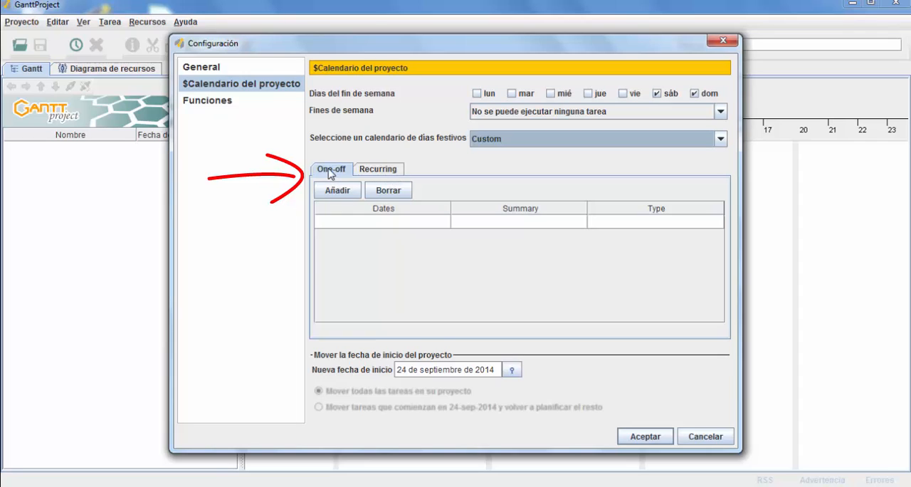
Step: Add a one-off holiday on 10/10/14 with the summary "Fiesta Local" to the project calendar
click(378, 170)
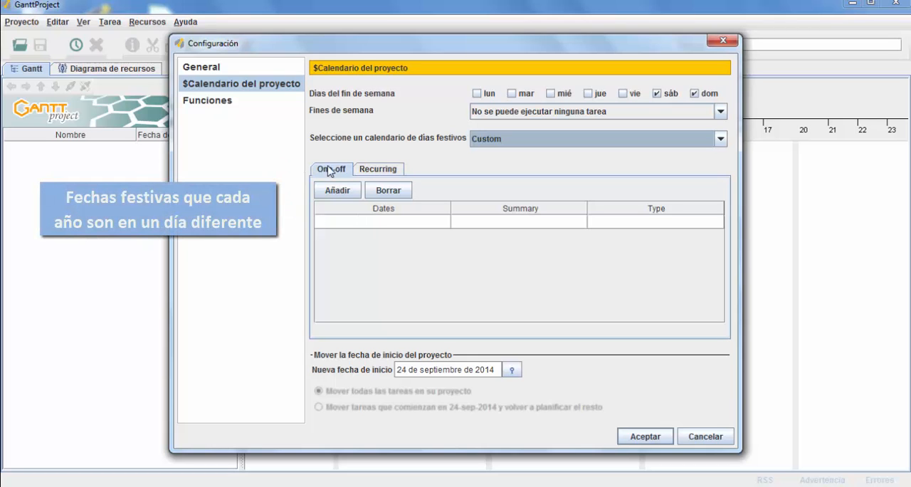
double_click(433, 226)
click(440, 223)
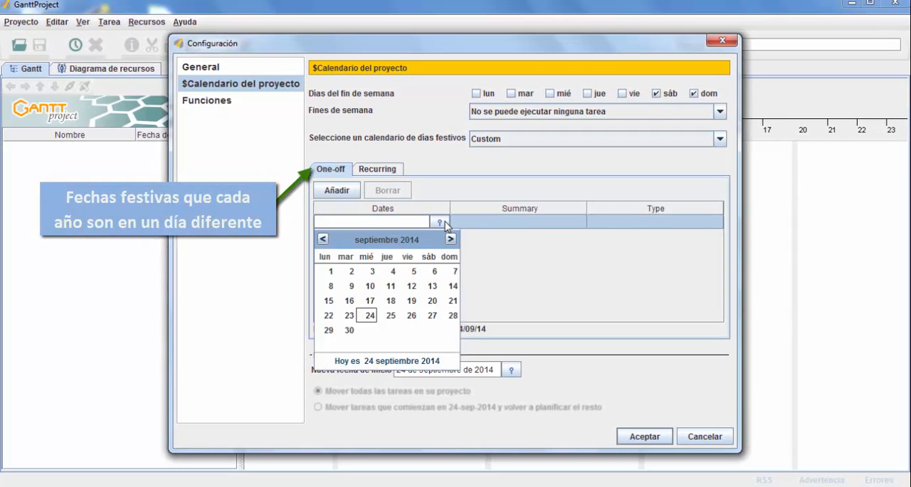
click(451, 239)
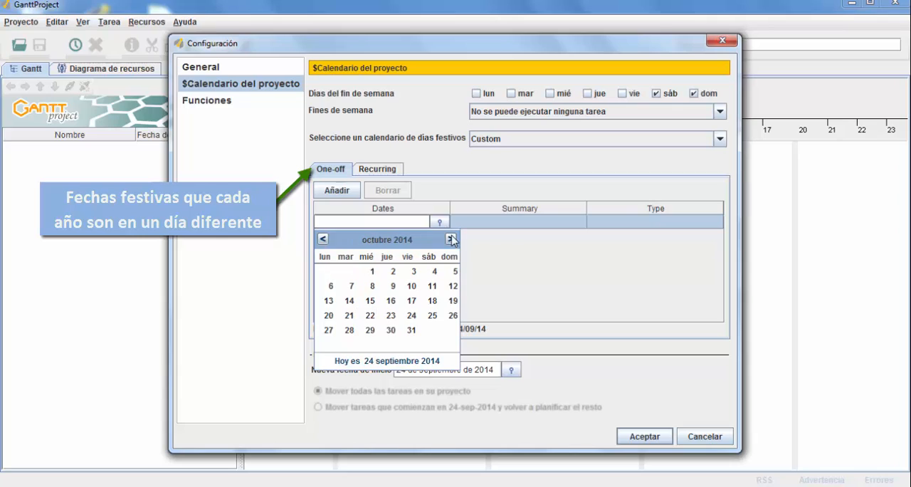
click(411, 285)
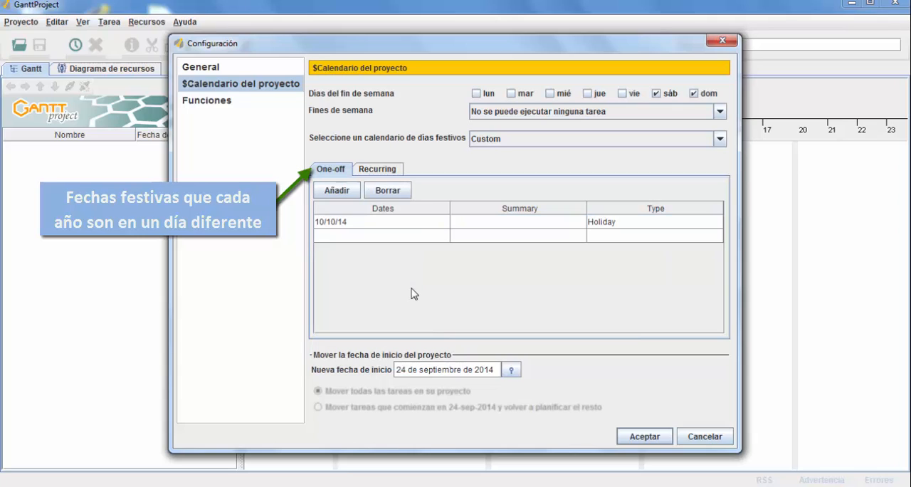
double_click(535, 221)
text(F)
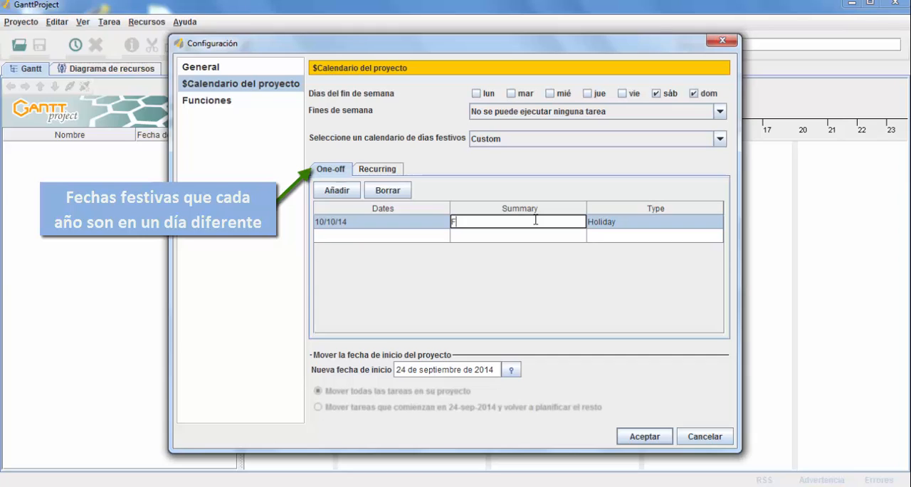
text(iesta Local)
click(370, 236)
click(486, 227)
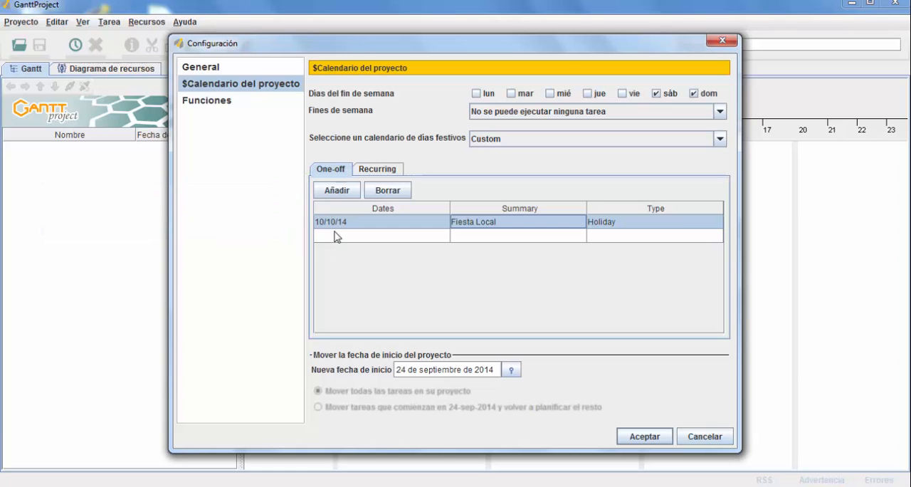
Step: Add a recurring holiday on October 12 with the summary "Día Hispanidad" to the project calendar
click(377, 170)
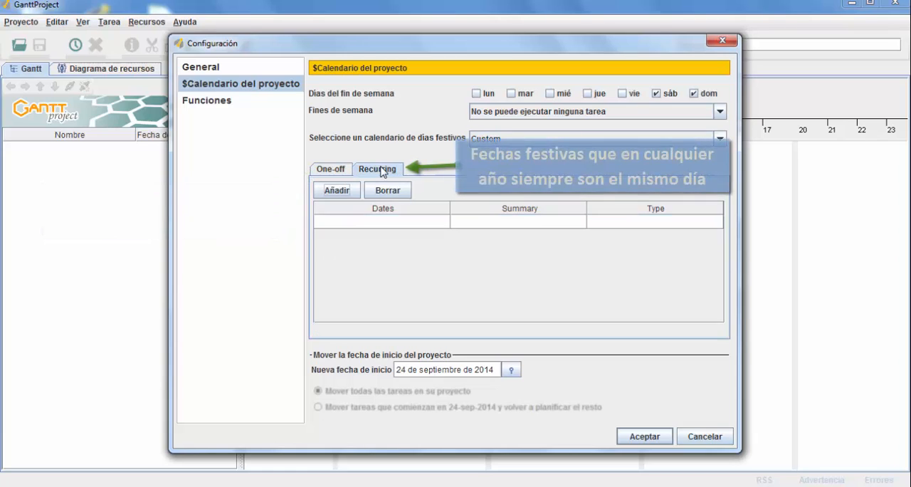
click(358, 226)
click(357, 226)
click(441, 222)
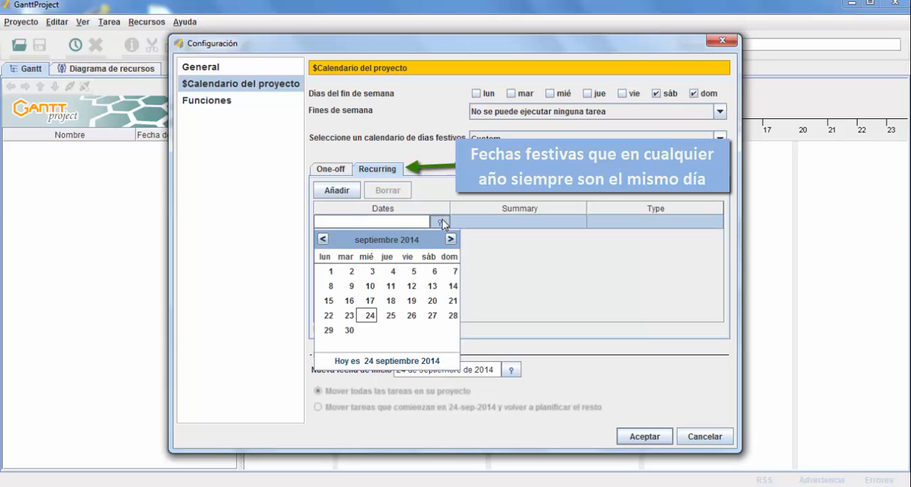
click(450, 240)
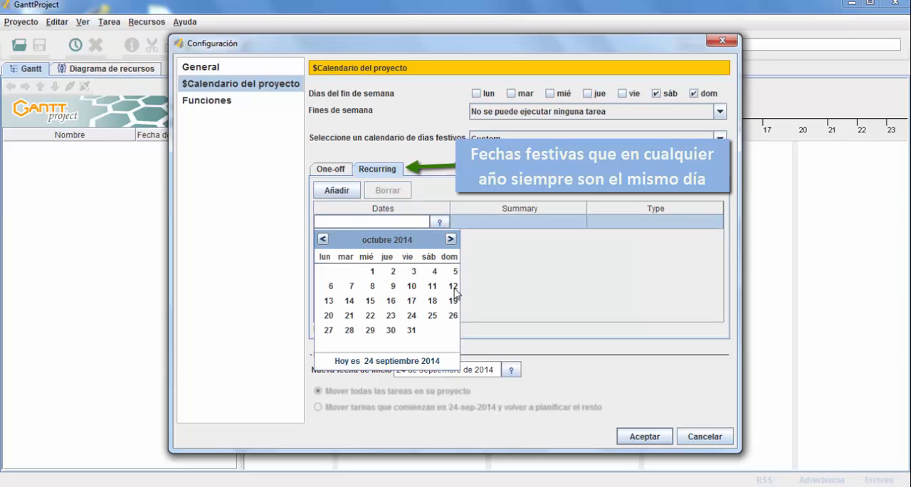
click(453, 288)
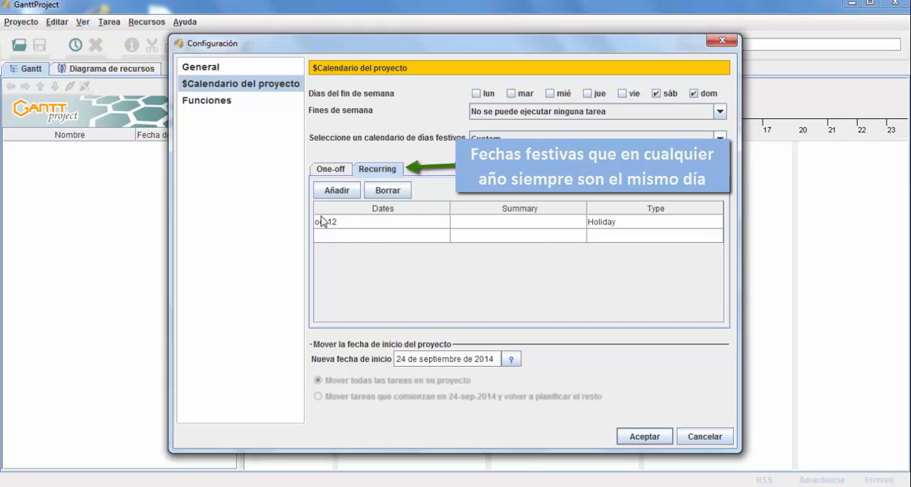
double_click(545, 222)
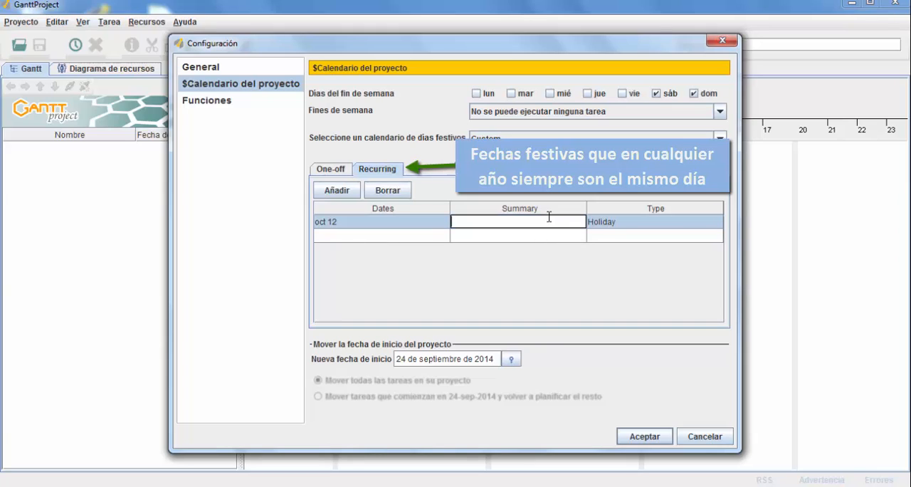
text(Día Hispanidad)
key(Return)
Step: Add a second recurring holiday on December 25 with the summary "Navidad"
click(376, 240)
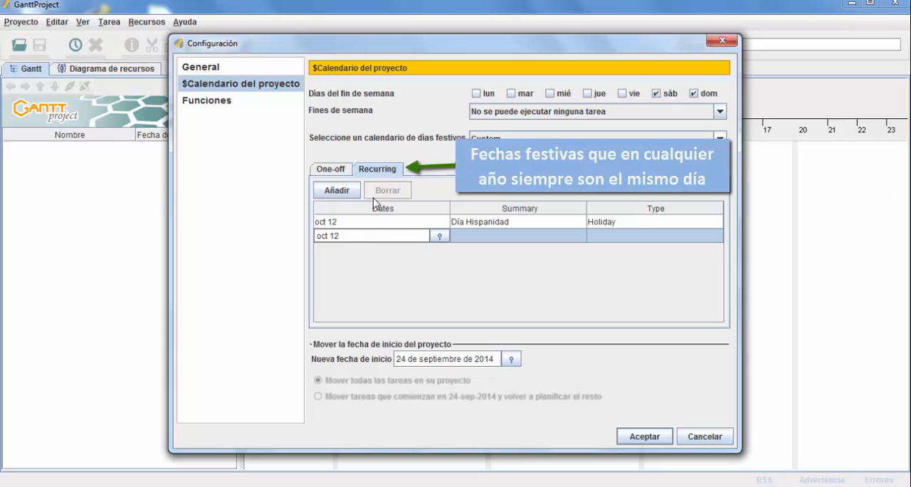
click(444, 239)
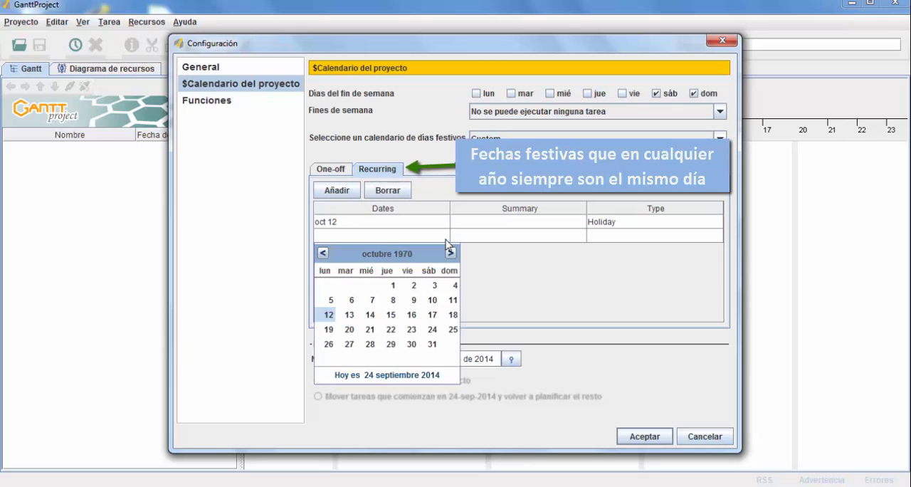
double_click(450, 253)
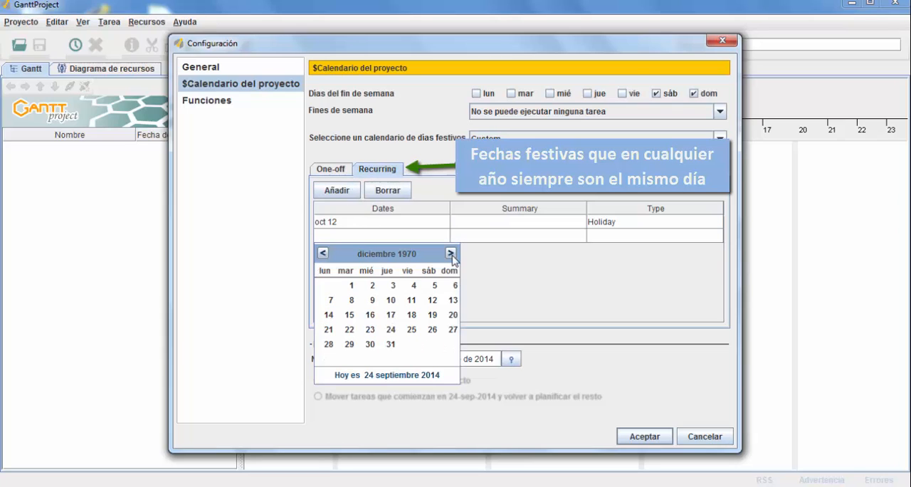
click(410, 333)
click(351, 242)
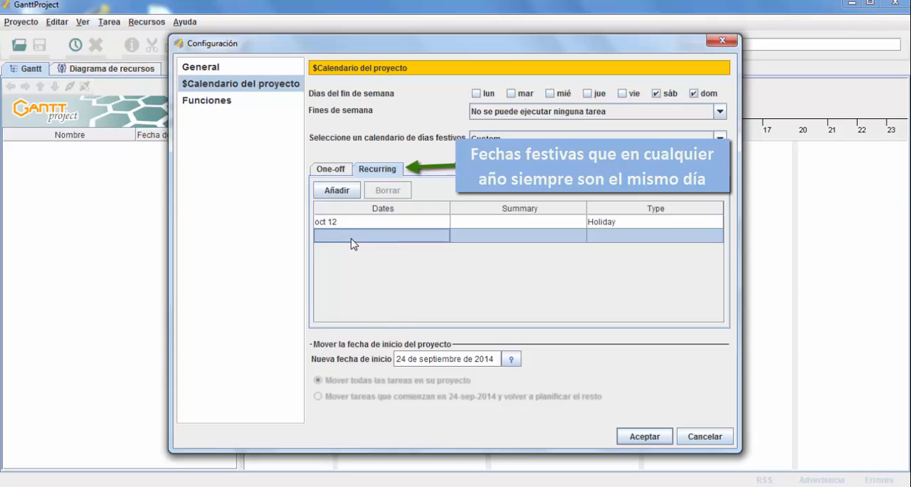
click(351, 242)
click(501, 235)
text(Na)
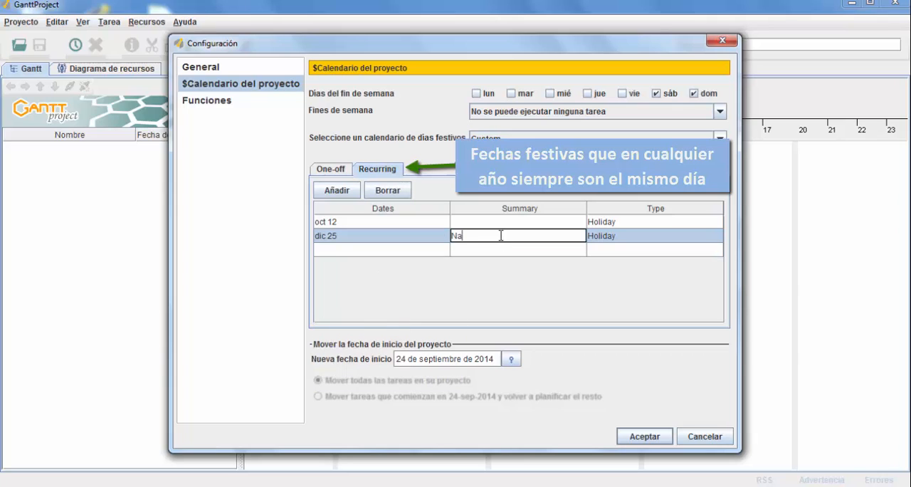
text(vidad)
click(404, 243)
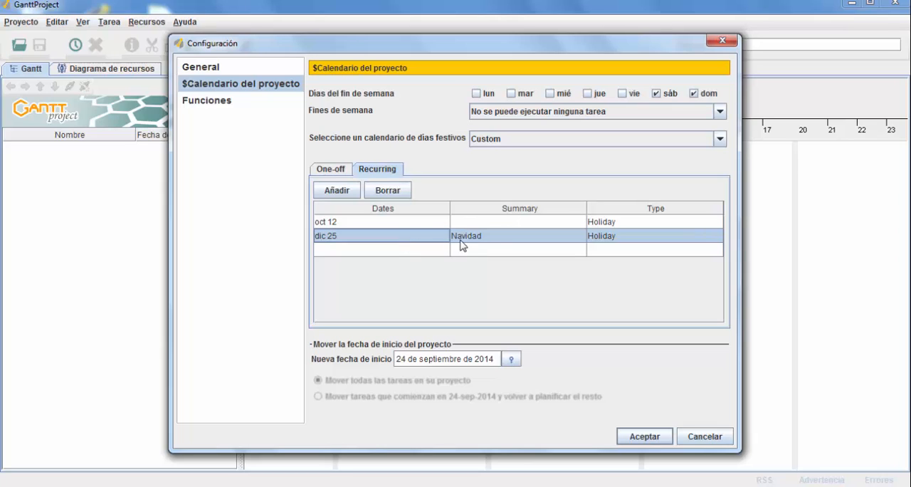
Step: Re-enter the summary "Día Hispanidad" for the October 12 recurring holiday
double_click(474, 221)
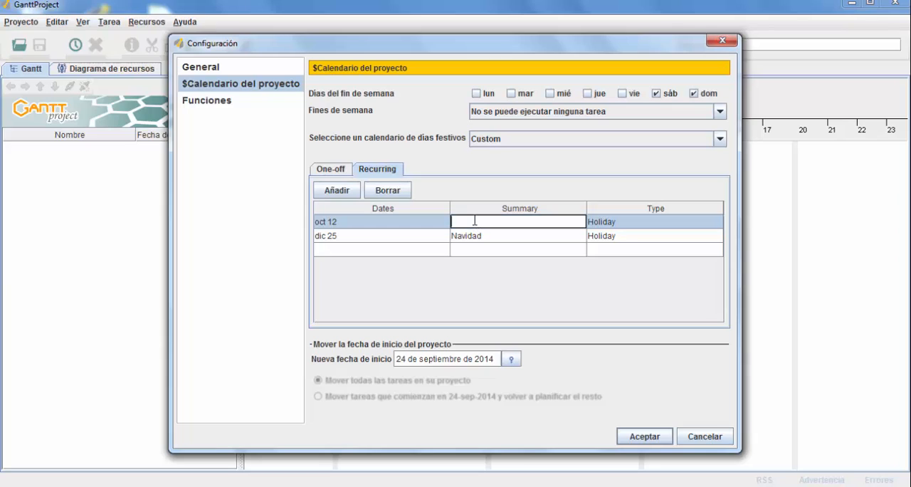
text(Día Hispanidad)
click(399, 226)
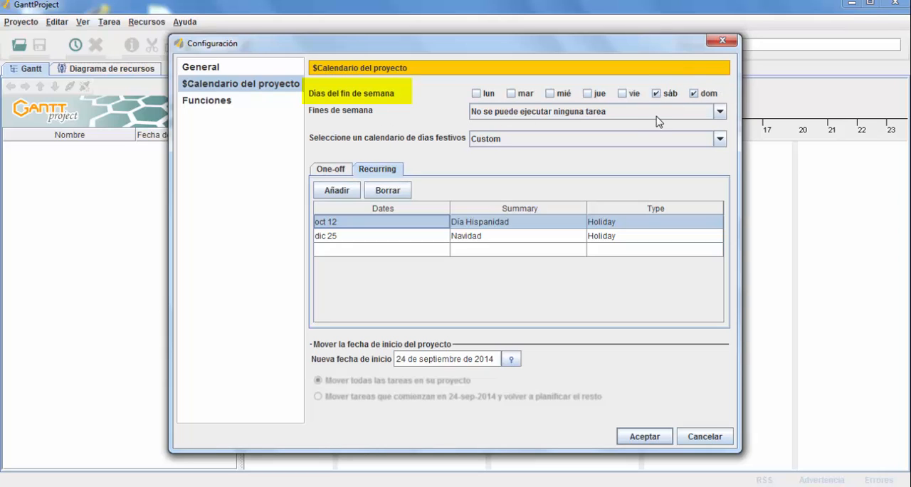
Step: Review the one-off and recurring holiday lists of the project calendar
click(340, 171)
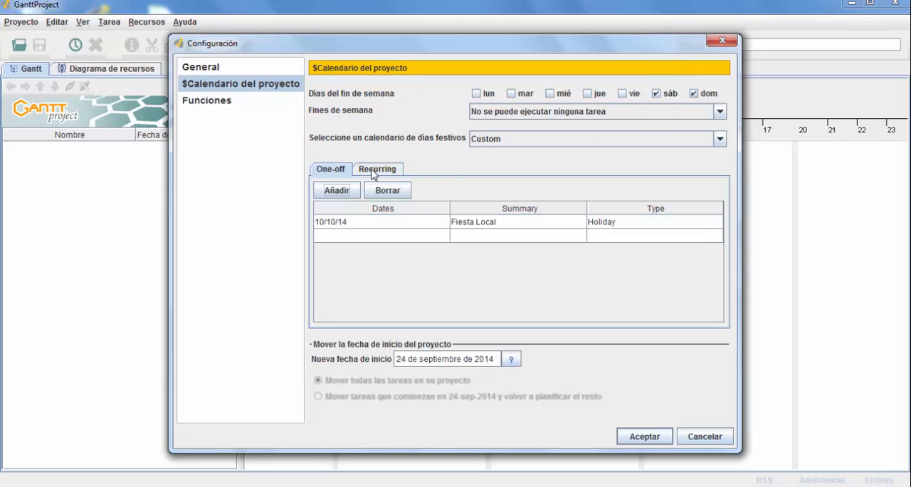
click(373, 172)
click(330, 172)
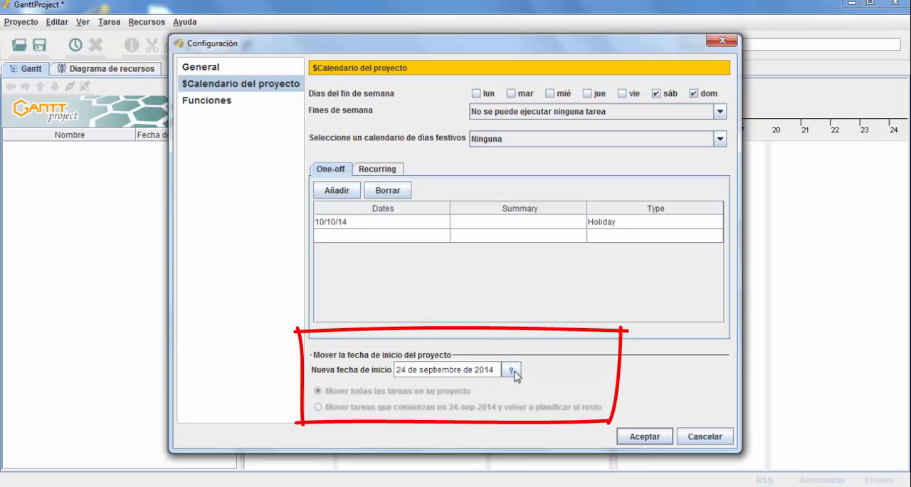
Step: Try moving the project's start date to 1 October 2014
click(511, 371)
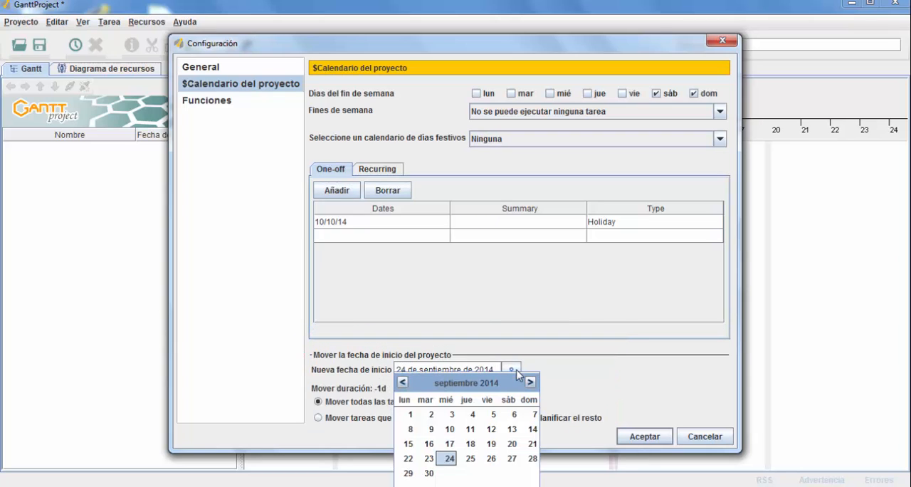
click(530, 382)
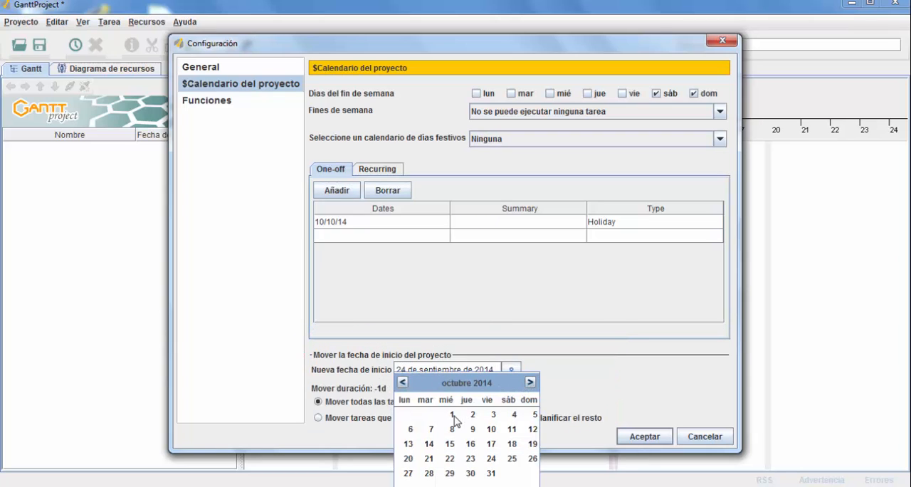
click(456, 414)
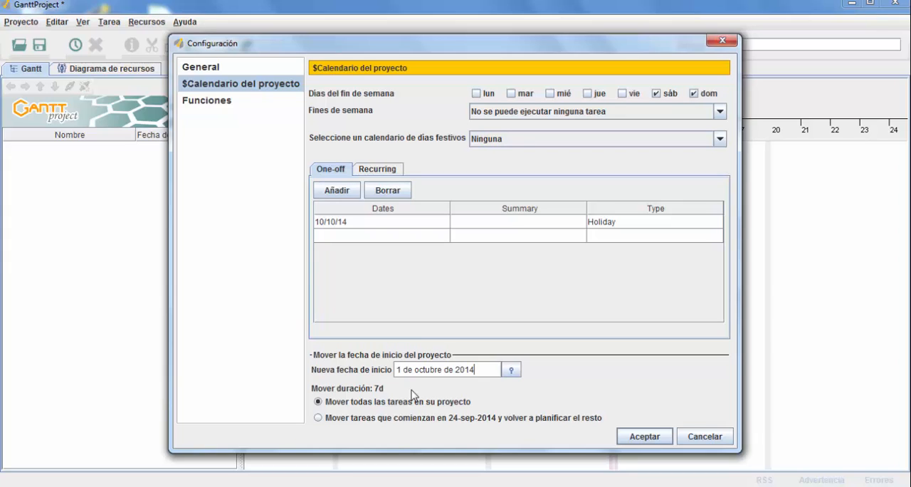
Step: Set the project's new start date to 24 September 2014 and apply the project settings
click(511, 370)
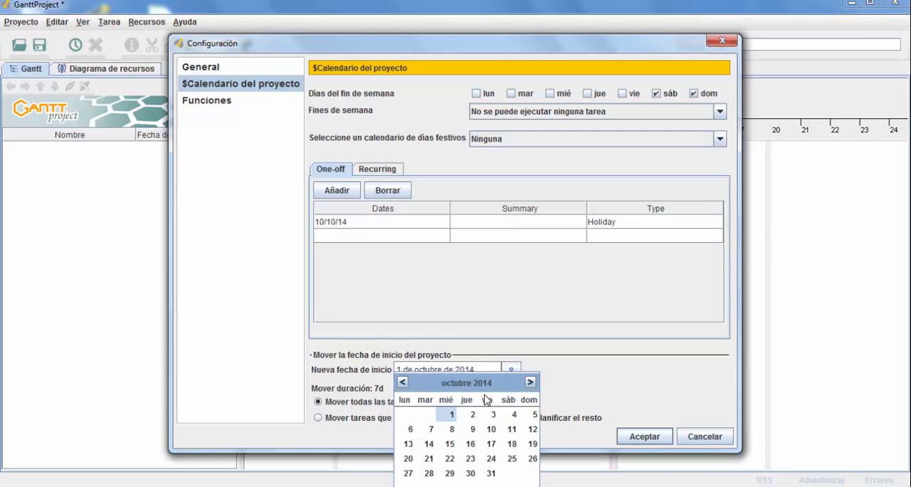
click(402, 383)
click(450, 461)
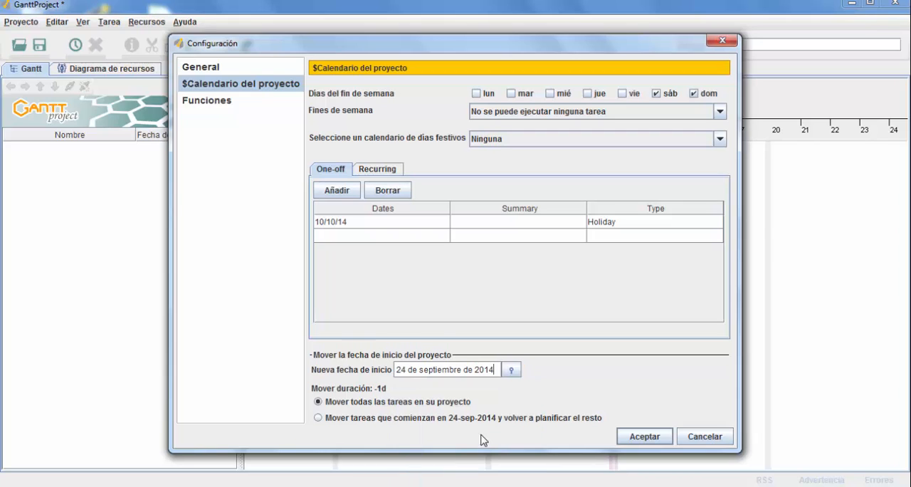
click(644, 437)
Step: Reopen the project properties, examine the roles (Funciones) section, and close the settings
click(21, 25)
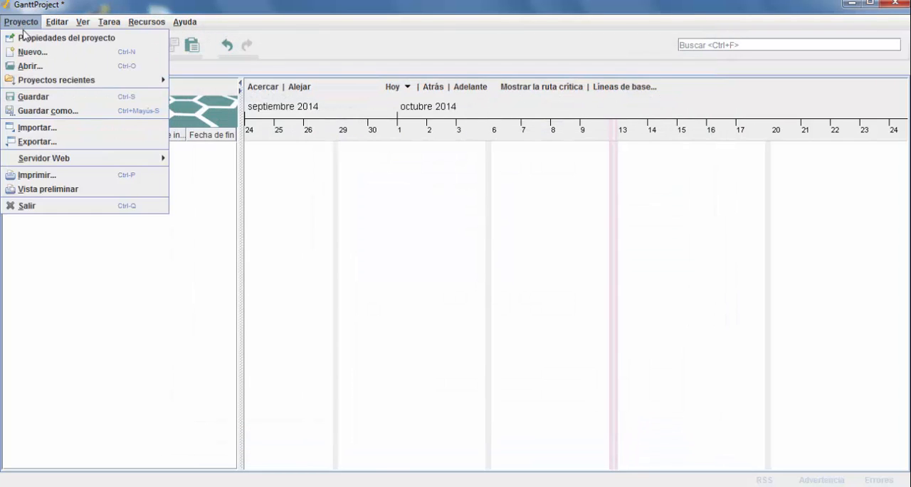
click(28, 38)
click(212, 107)
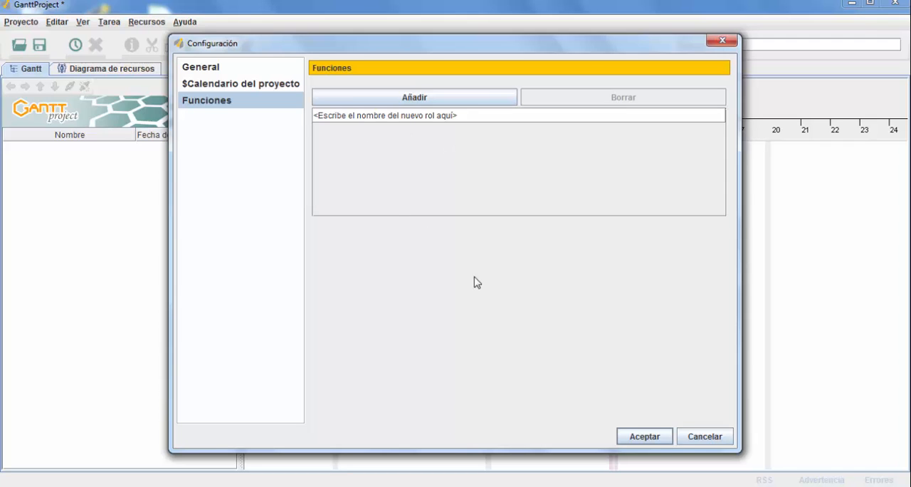
click(651, 436)
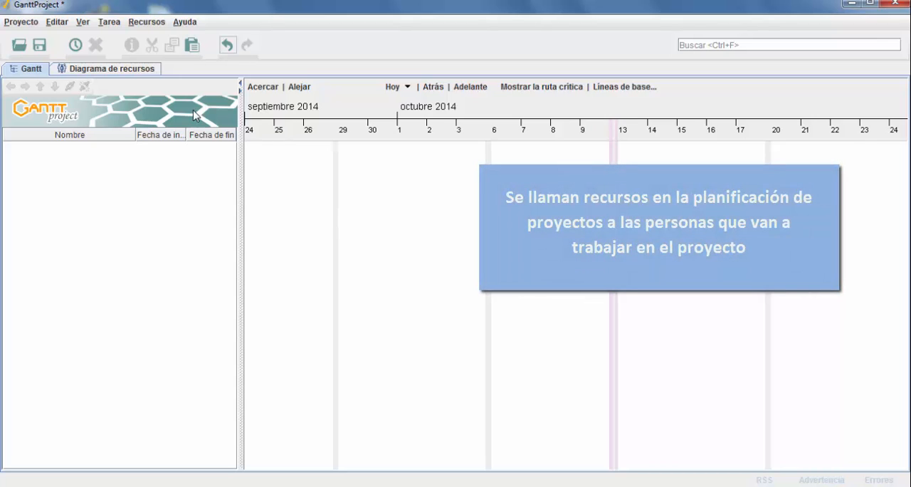
Step: Show the resource chart and examine the blank new-resource form and the available resource commands
click(130, 70)
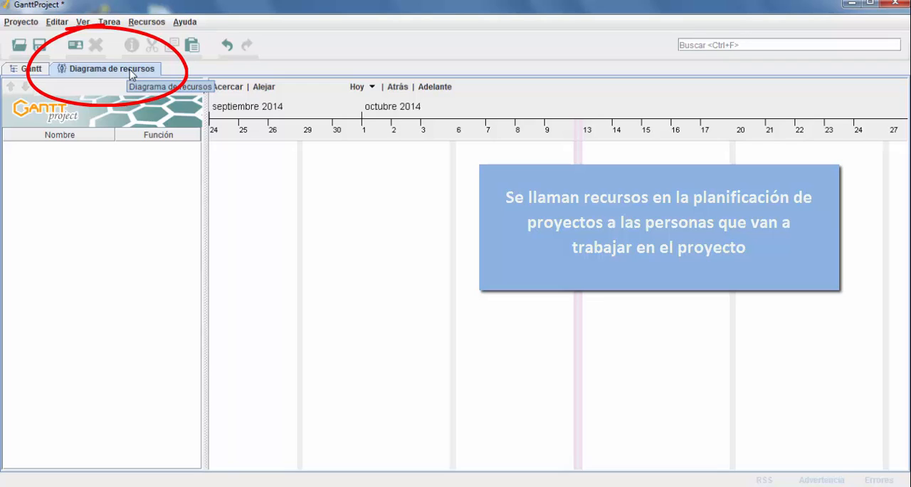
right_click(74, 150)
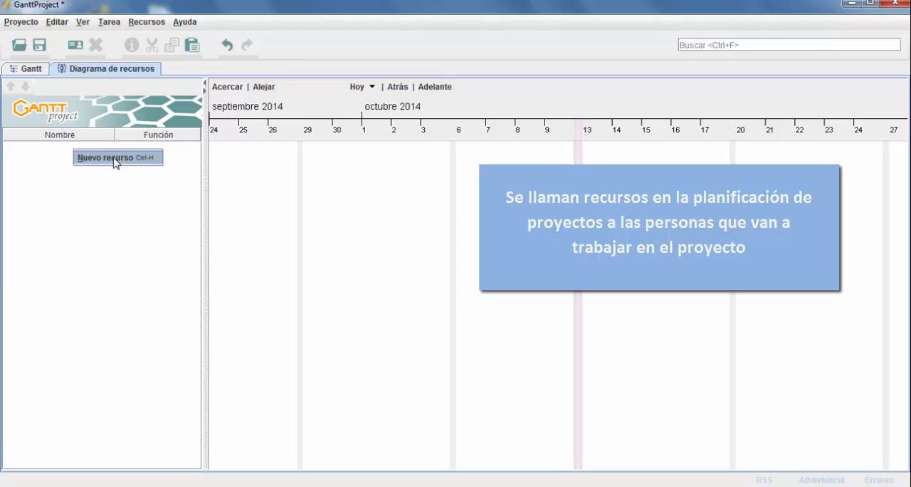
click(114, 160)
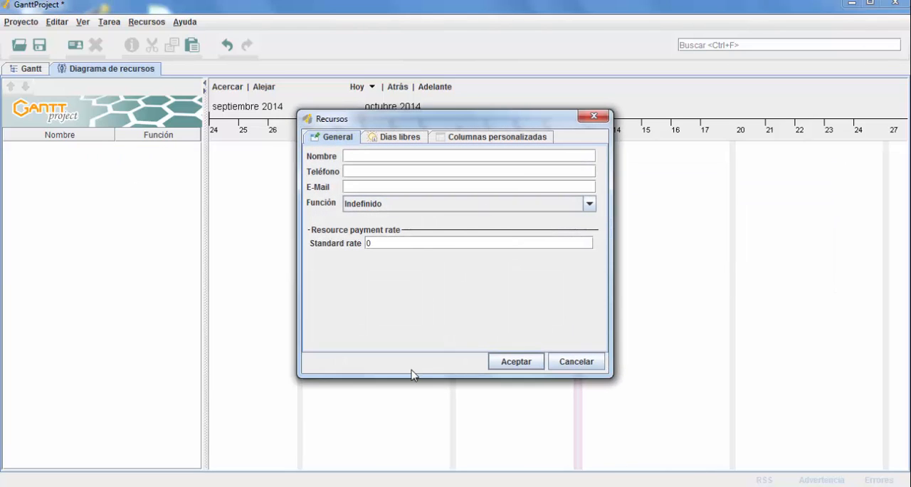
click(569, 362)
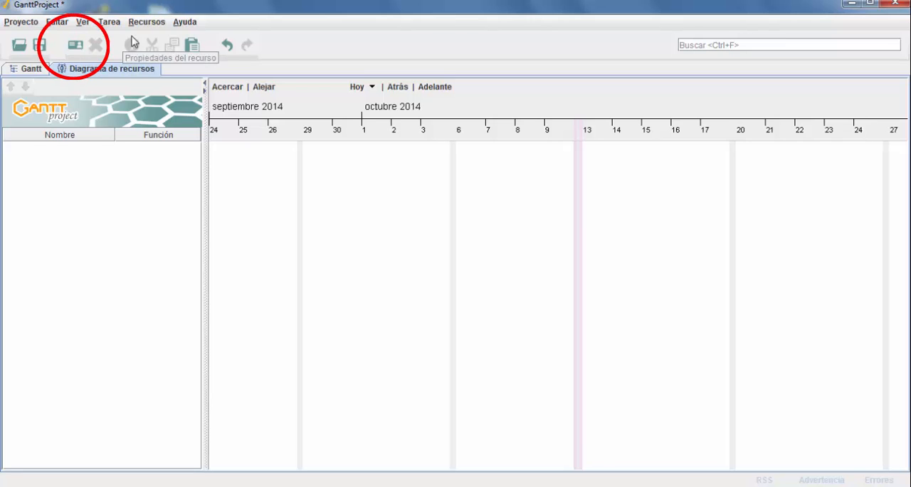
click(151, 22)
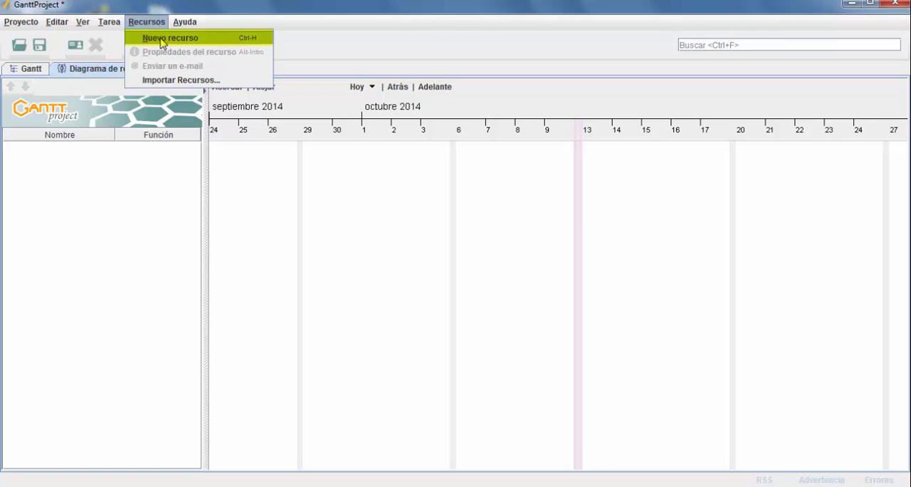
Step: Start a new resource, enter the name "Responsable del Estudio" for it, and check its custom columns
right_click(66, 155)
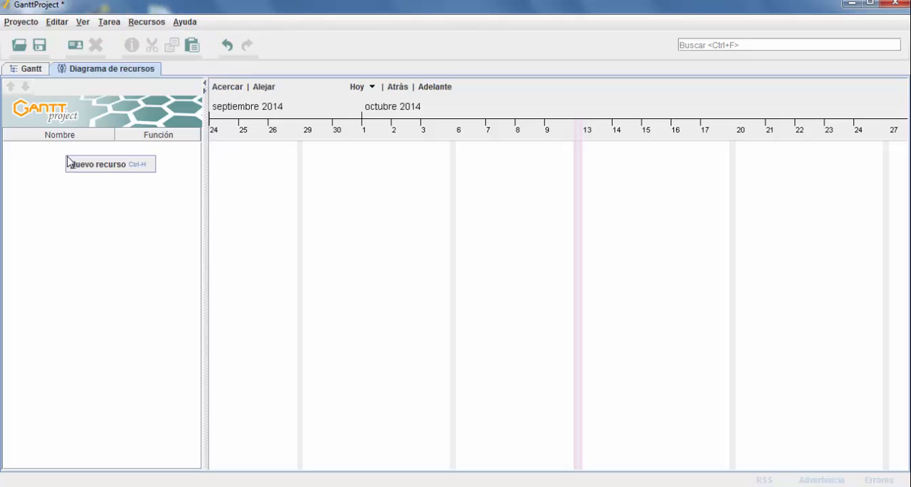
click(103, 165)
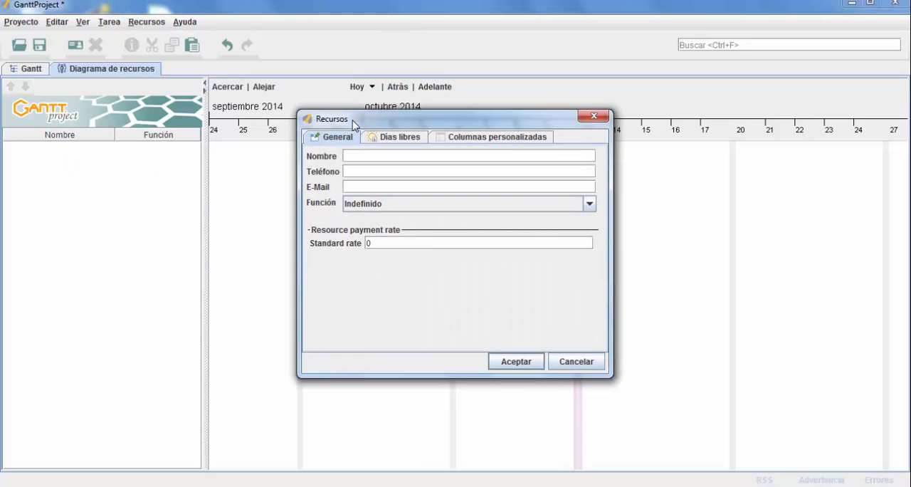
drag(353, 124, 306, 125)
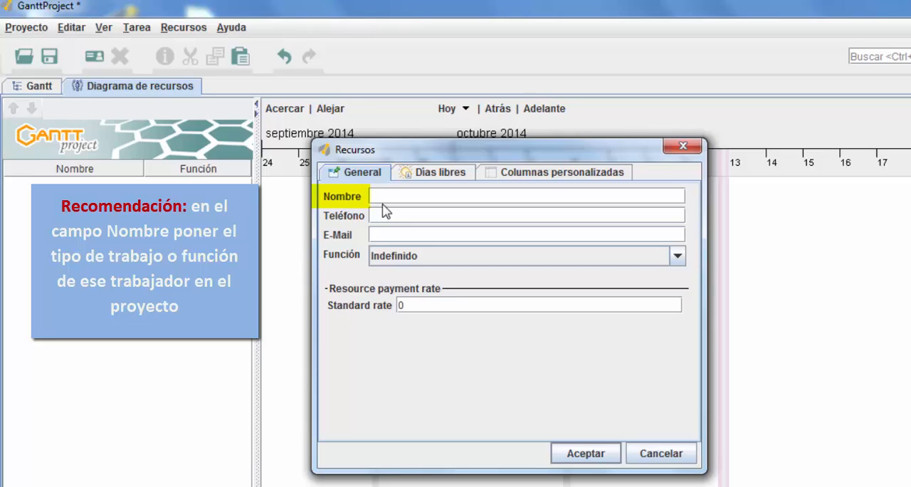
text(Responsable del Estudio)
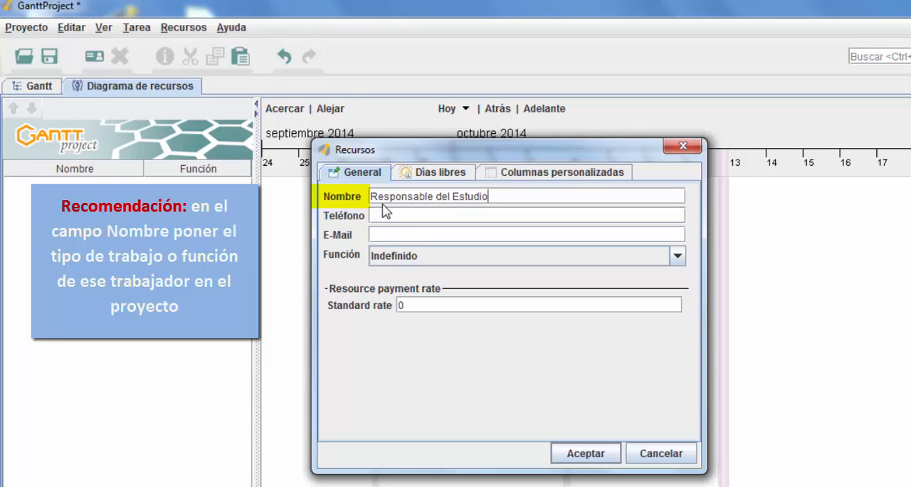
click(581, 175)
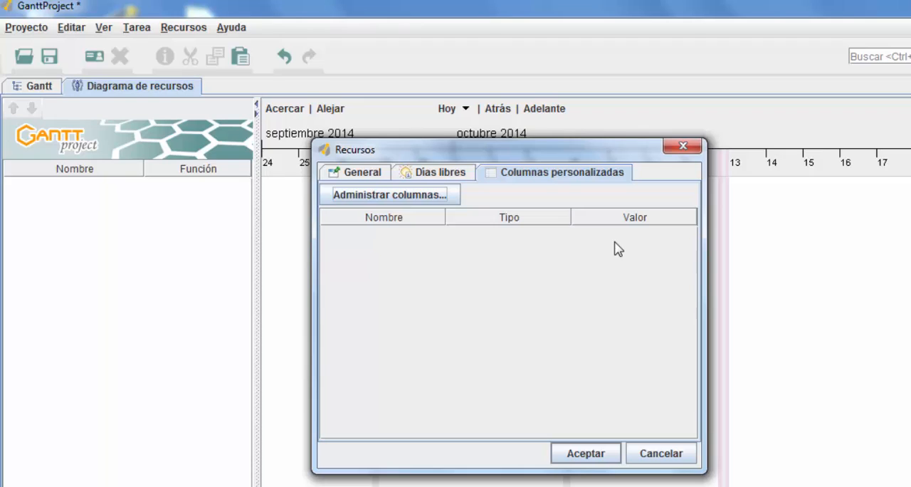
click(363, 174)
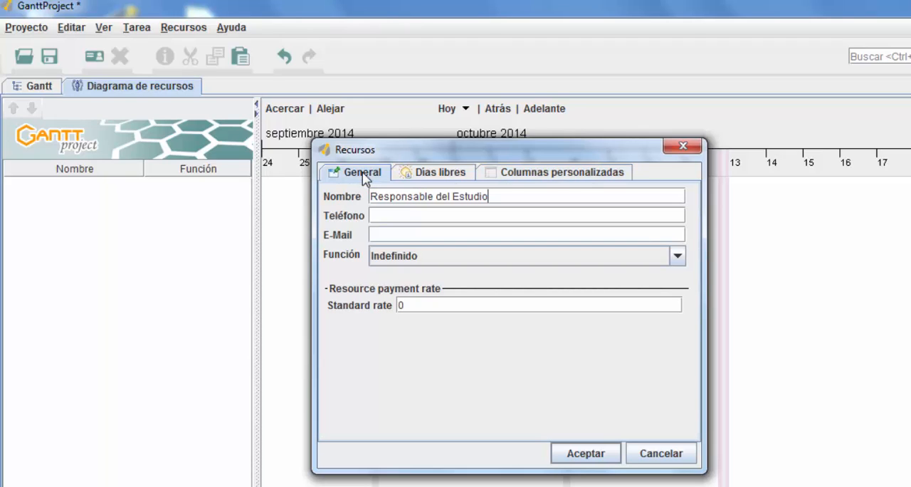
Step: Fill in the phone number and e-mail address of the new resource "Responsable del Estudio"
click(395, 214)
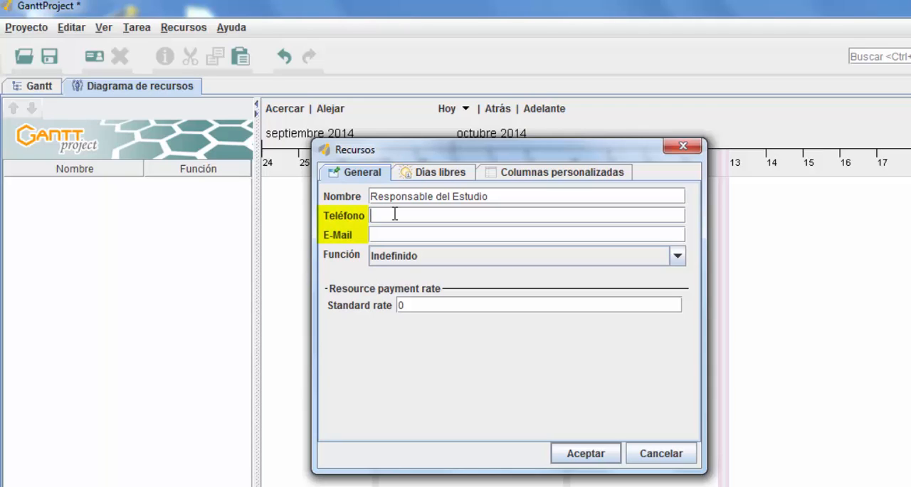
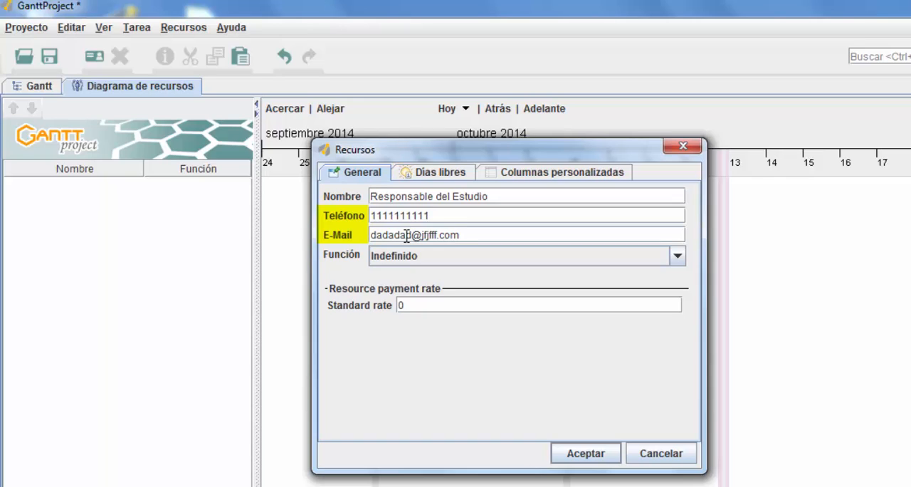
Step: Assign the resource the role "Encargado del proyecto" and set its standard payment rate to 150
click(678, 256)
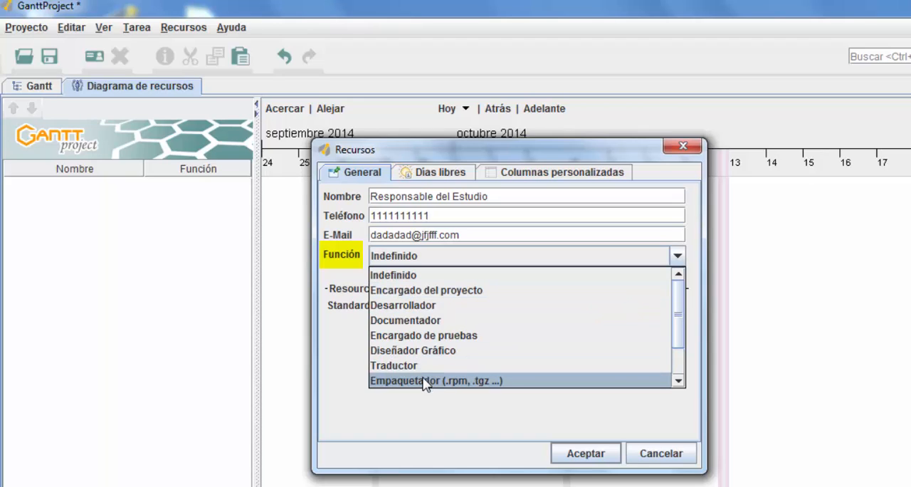
click(421, 290)
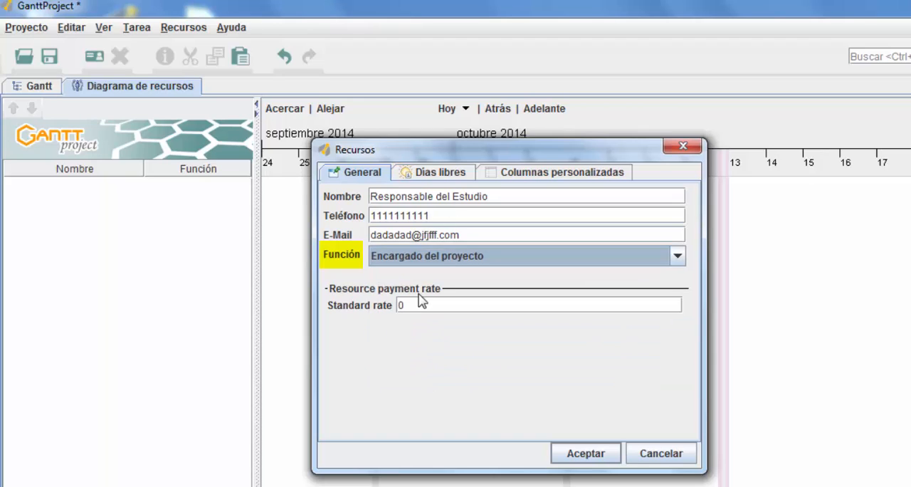
key(Tab)
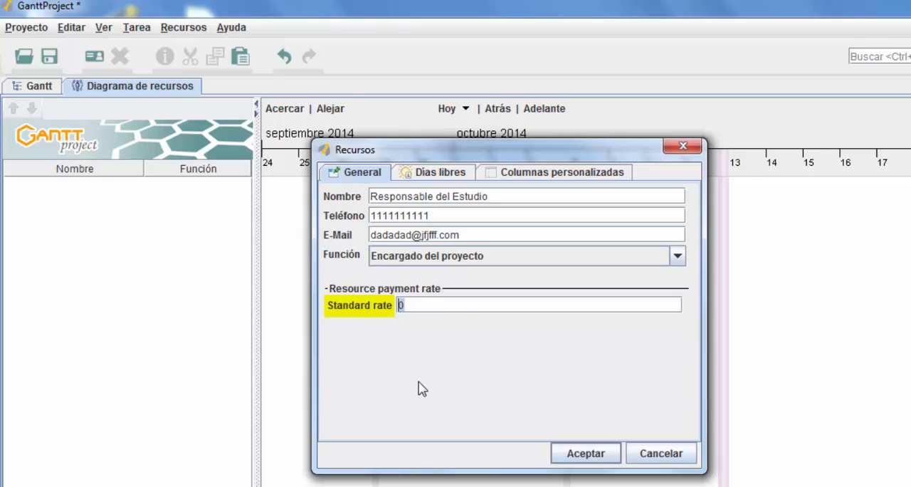
key(BackSpace)
text(150)
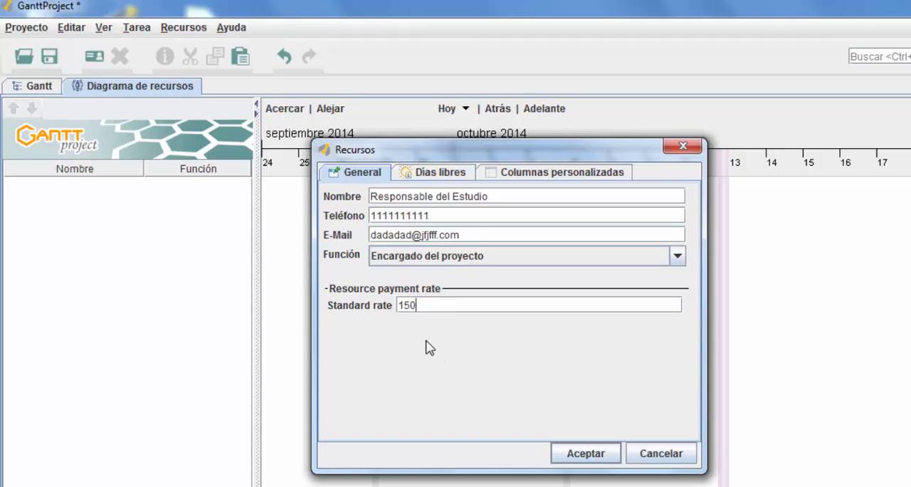
Step: Add a custom resource column named "Perfil" in the custom fields manager
click(552, 178)
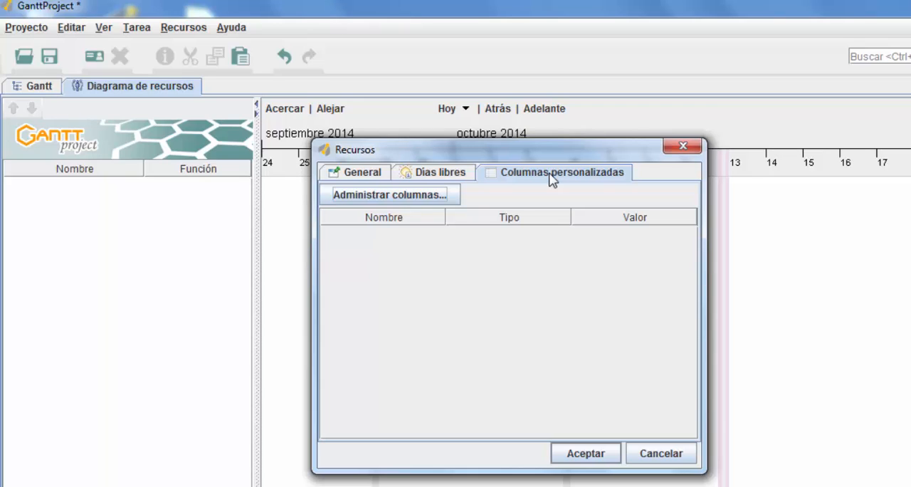
click(390, 198)
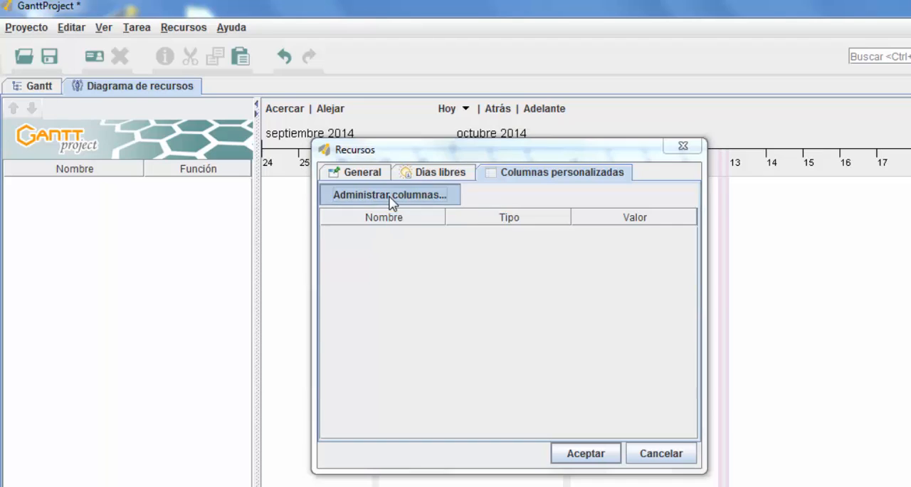
double_click(339, 363)
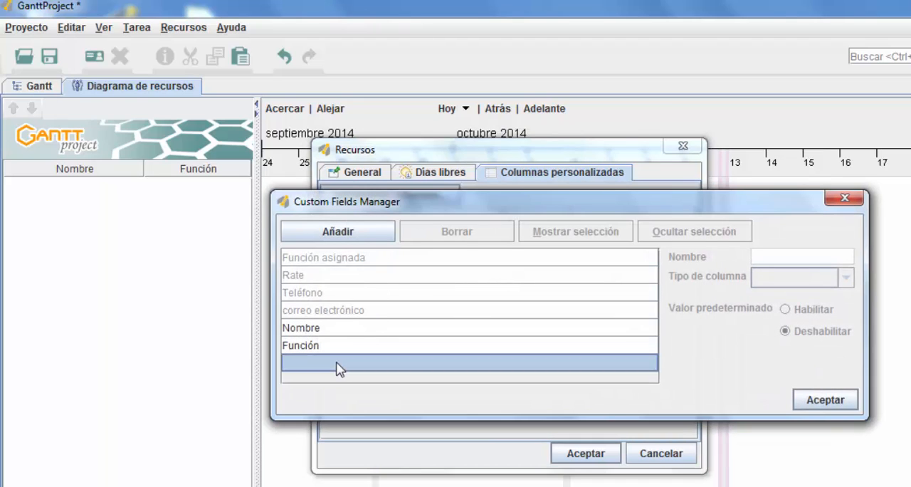
text(Perfil)
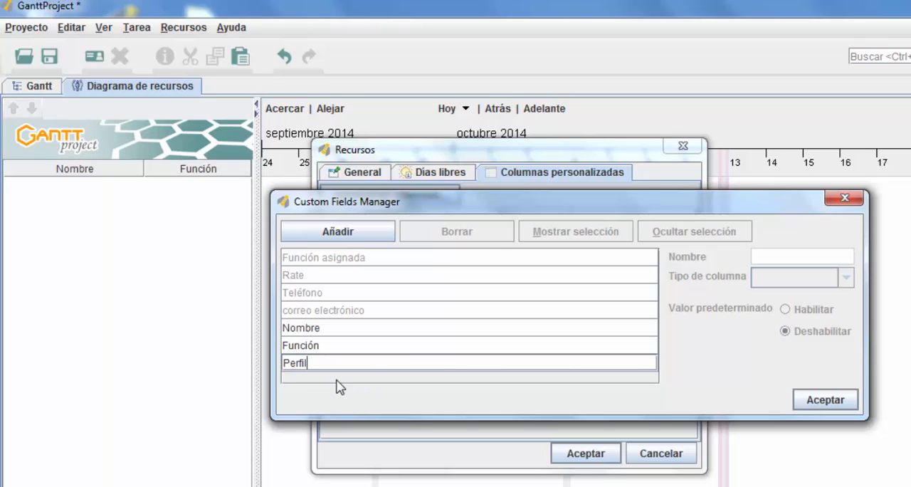
click(328, 346)
Step: Add a second custom resource column named "Nombre y Apellidos" below Perfil
double_click(323, 378)
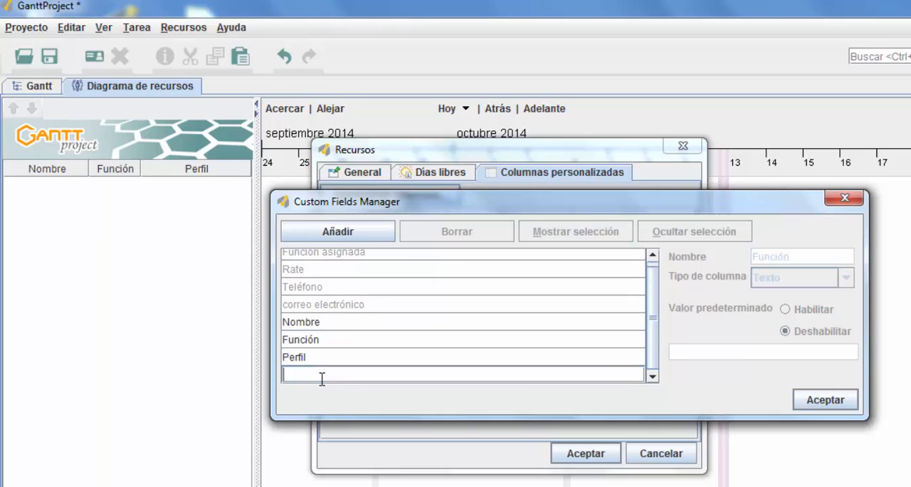
text(Nombre y Apellidos)
click(349, 356)
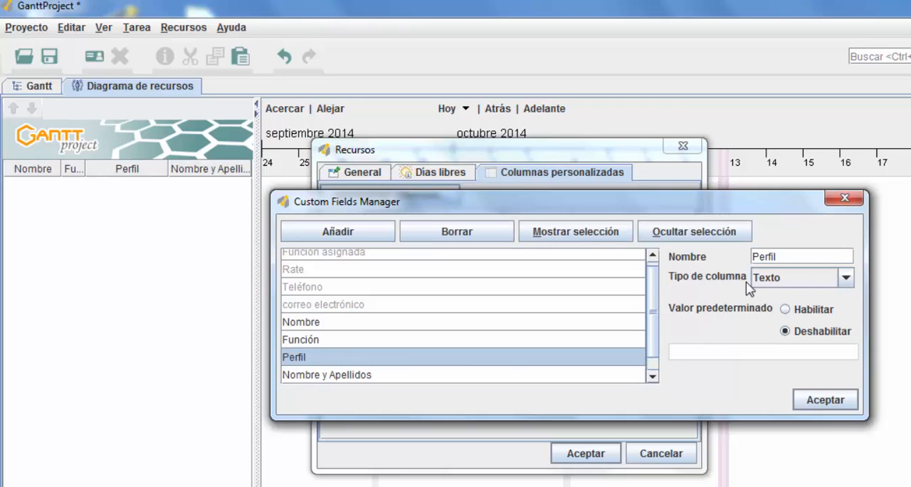
Step: Make the Perfil, Nombre y Apellidos and Rate columns visible in the resource table and accept the custom fields settings
click(539, 373)
click(393, 359)
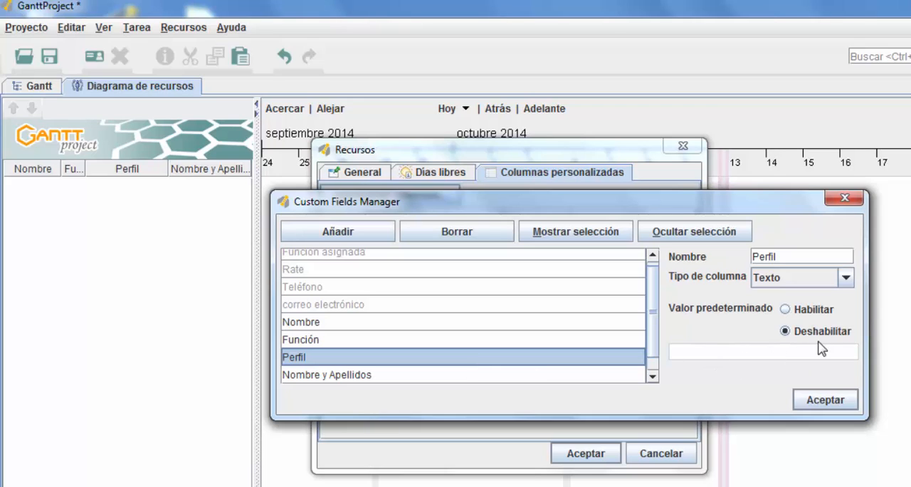
click(562, 237)
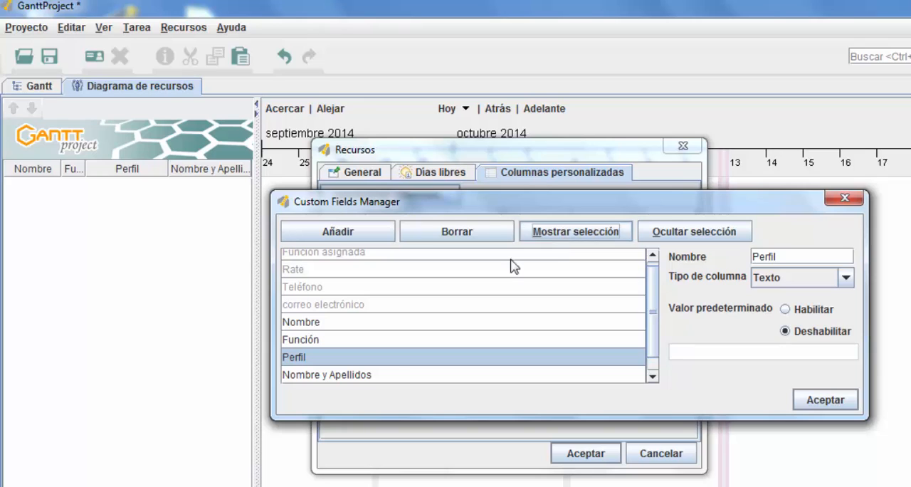
click(356, 378)
click(581, 239)
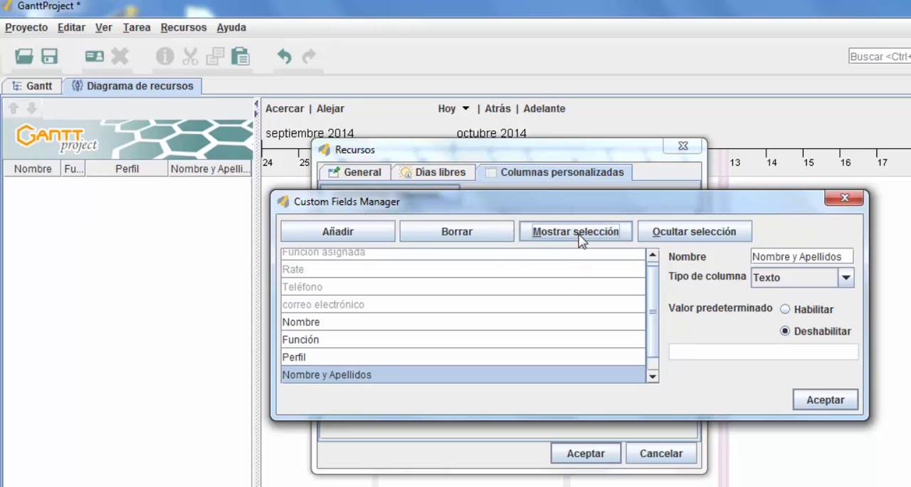
click(313, 271)
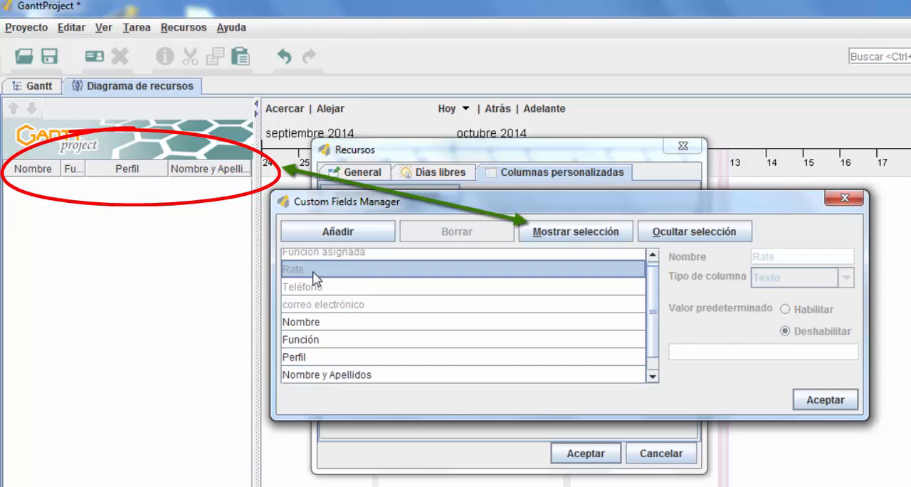
click(590, 233)
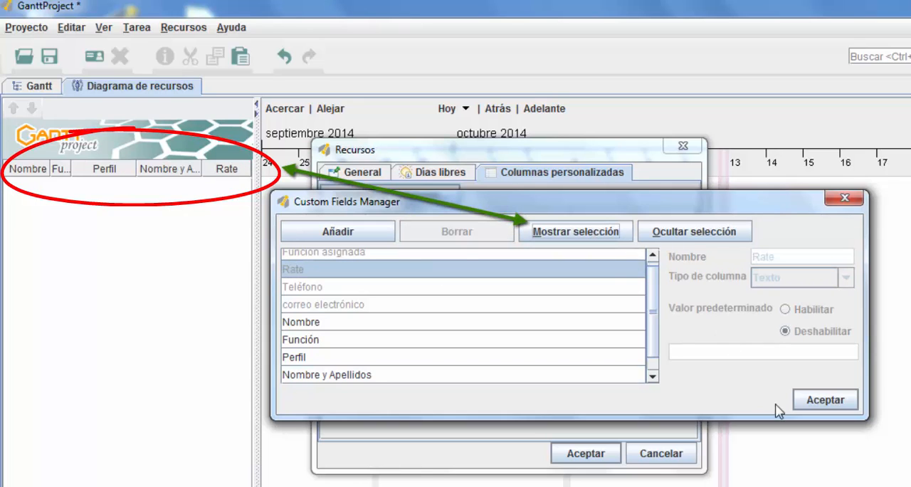
click(822, 400)
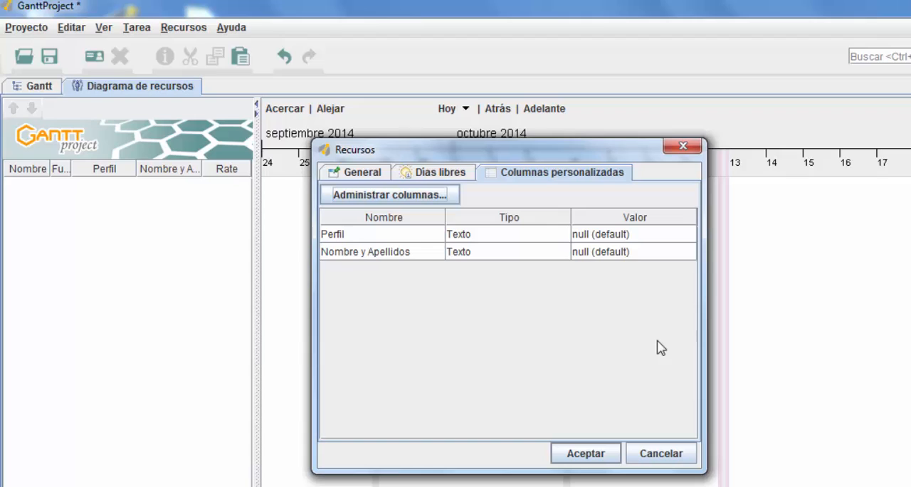
Step: Set the resource's Perfil custom value to "Ingeniero Agrónomo"
click(365, 177)
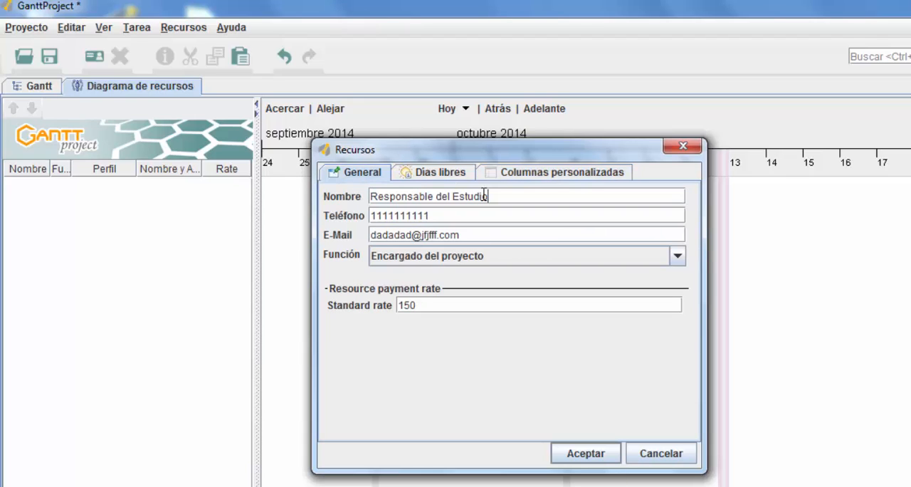
click(563, 172)
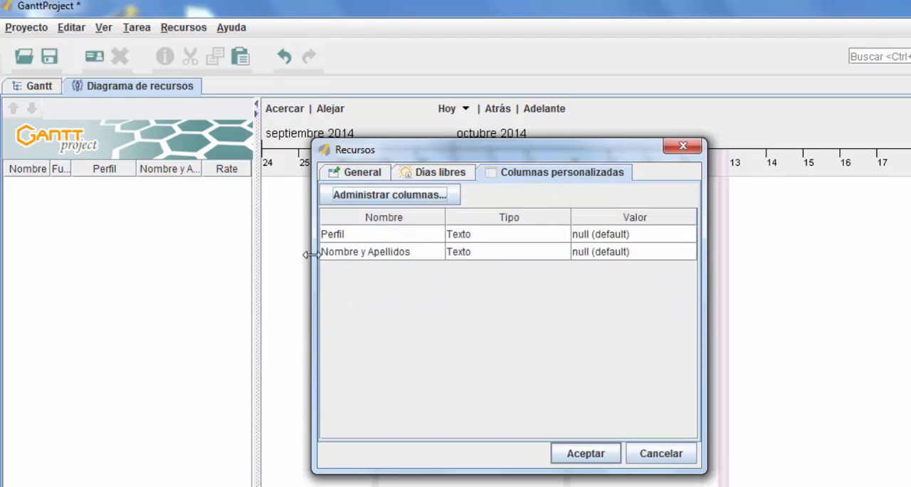
double_click(610, 237)
drag(629, 235, 566, 236)
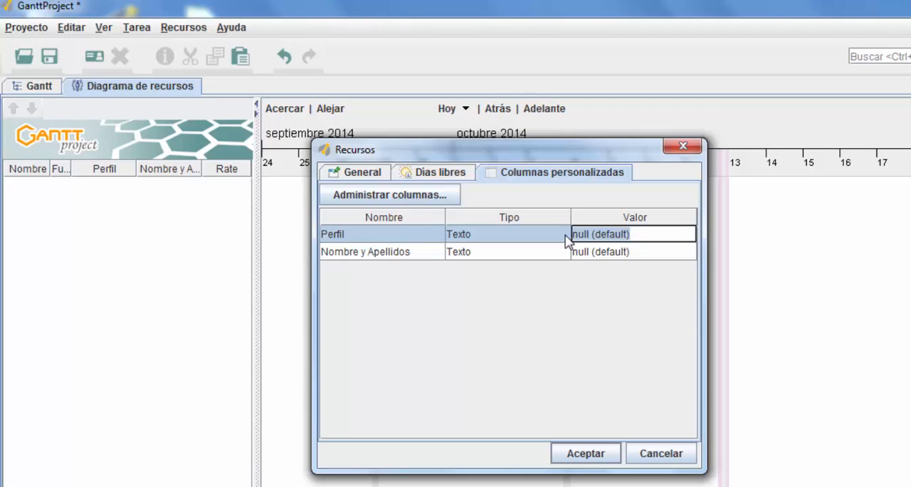
text(Inge)
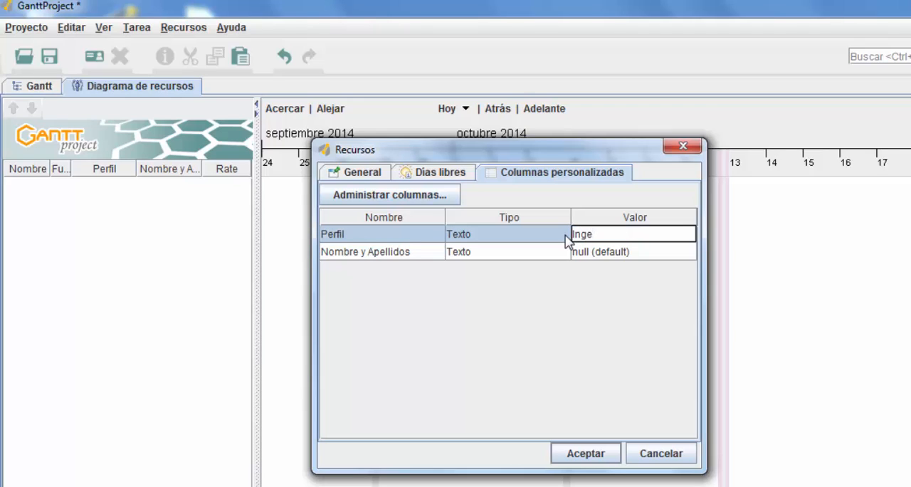
text(niero Agrónomo)
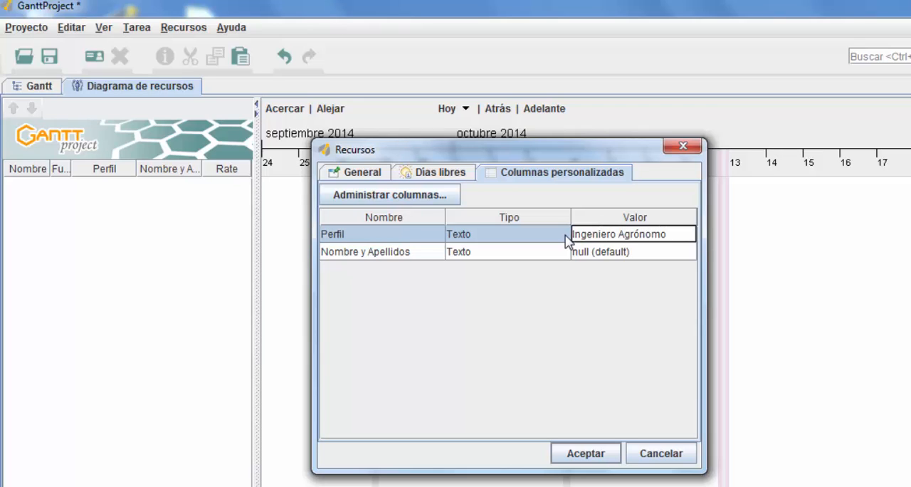
Step: Set the Nombre y Apellidos custom value to "Recurso 1" and save the new resource
click(625, 256)
click(626, 257)
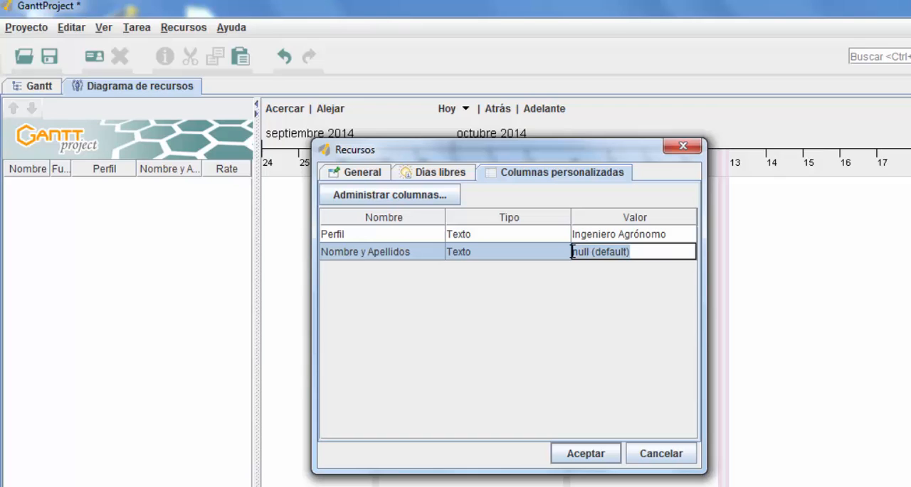
text(Recurso 1)
click(547, 256)
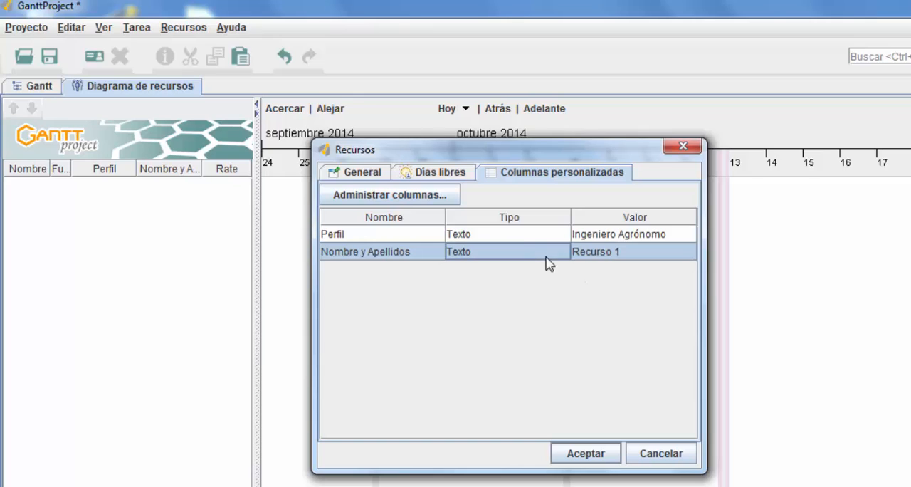
click(403, 240)
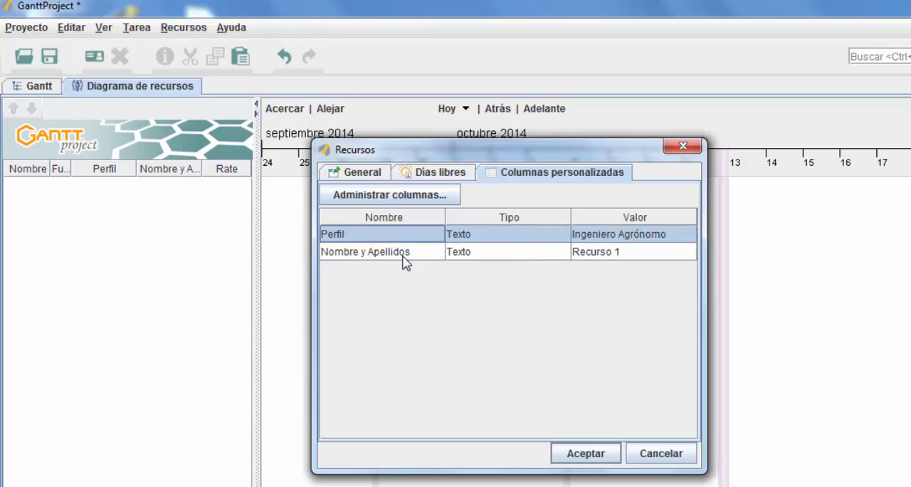
click(405, 258)
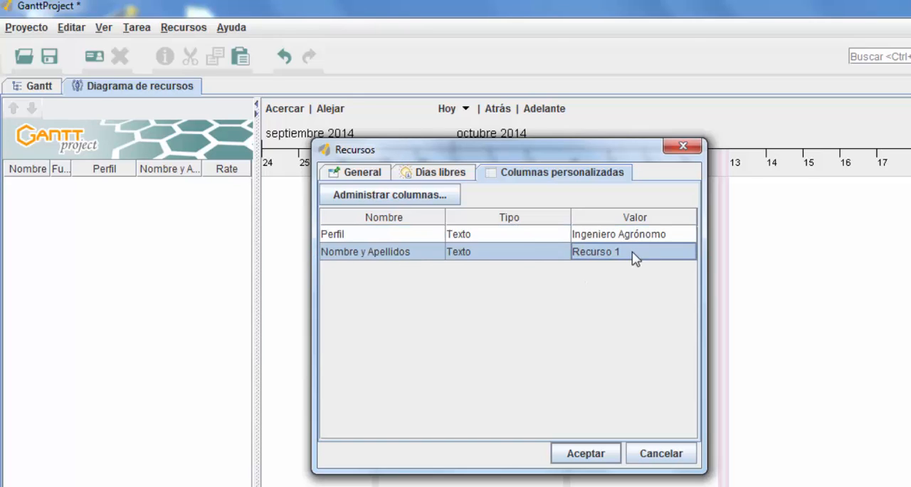
click(588, 453)
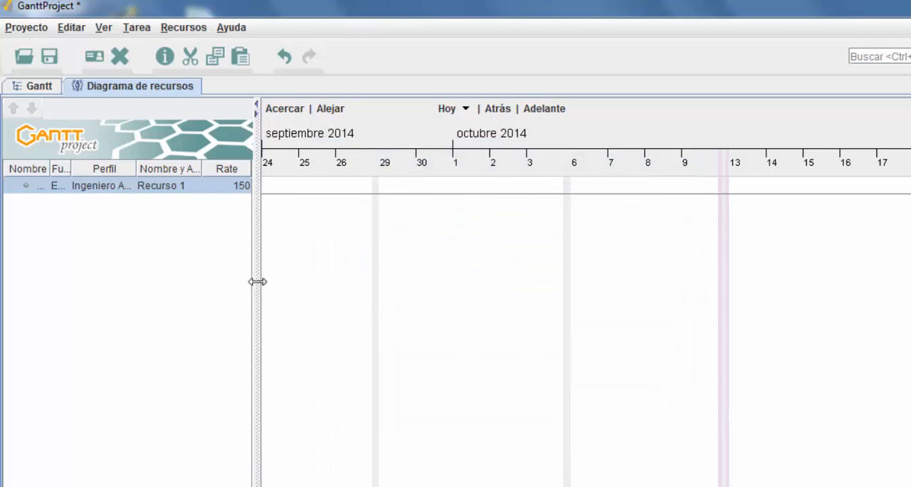
Step: Widen the resource table, adjust the Nombre column's width, and fit the Rate column to its data
drag(258, 287, 401, 292)
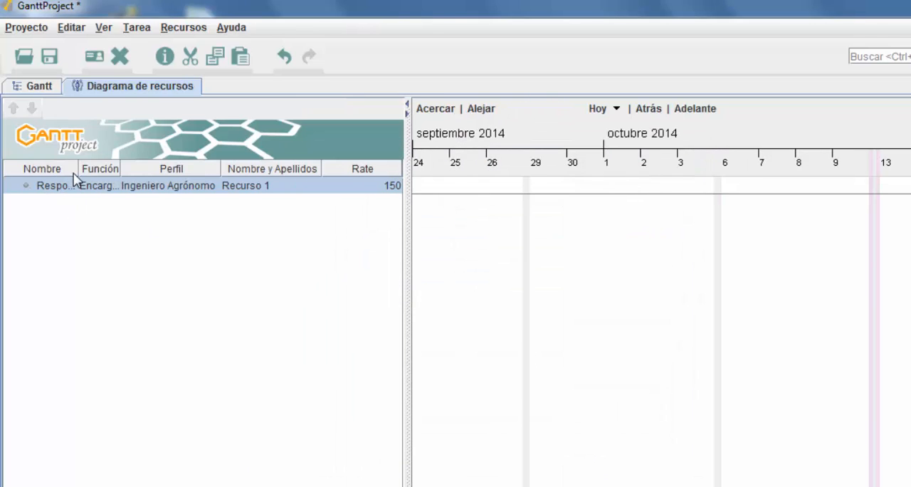
drag(79, 173, 163, 172)
mouse_move(90, 169)
mouse_down()
mouse_move(105, 169)
mouse_move(88, 169)
mouse_up()
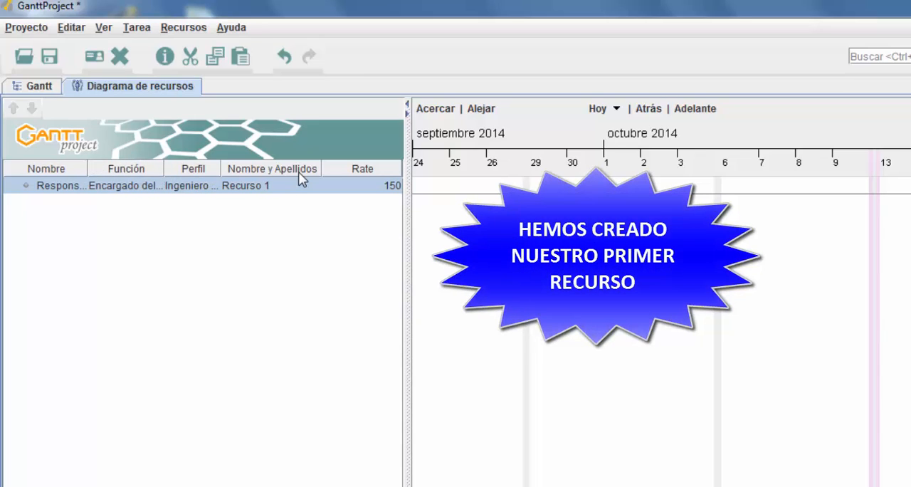
right_click(371, 173)
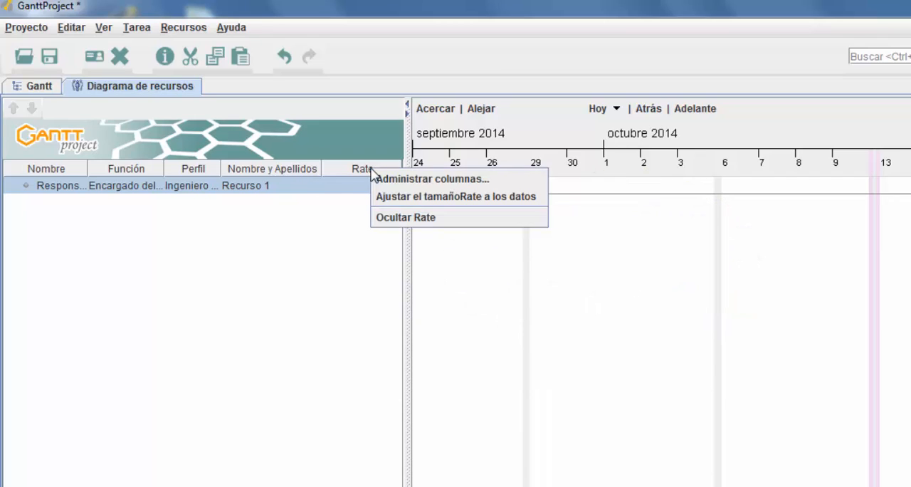
click(420, 199)
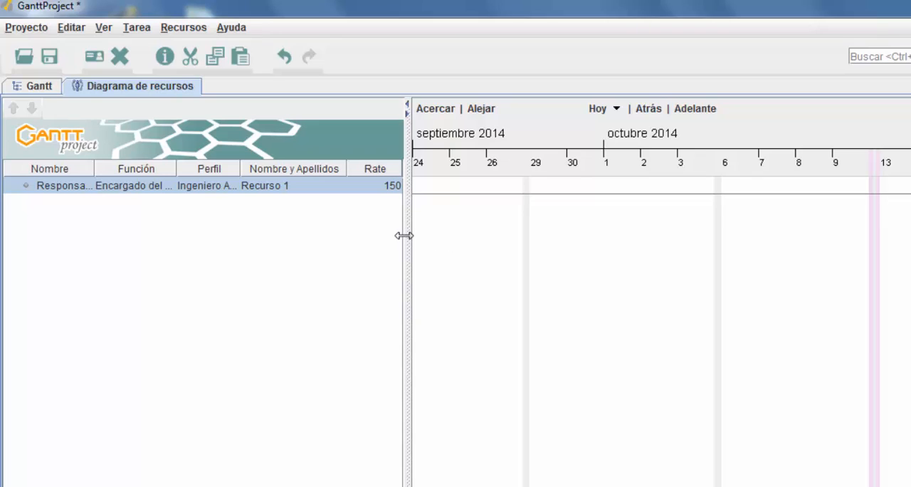
Step: Widen the resource table further and narrow the Nombre and Nombre y Apellidos columns
drag(406, 235, 626, 238)
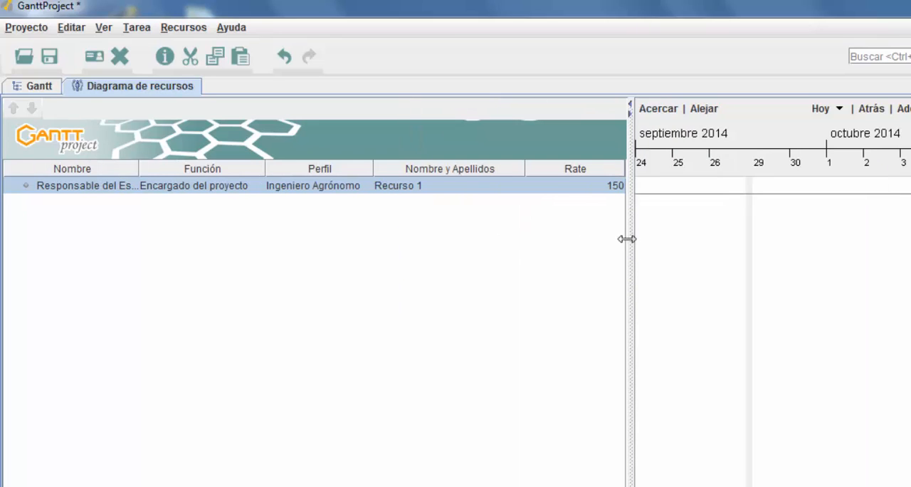
double_click(137, 171)
drag(136, 172, 89, 168)
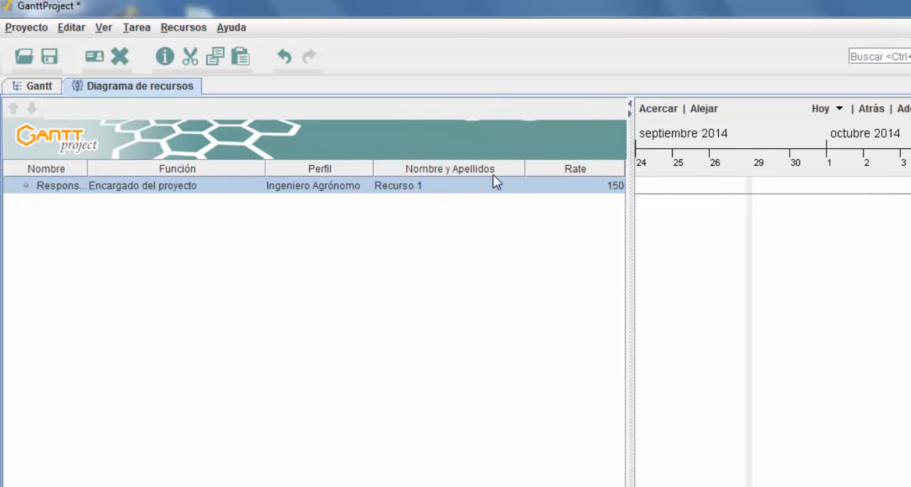
drag(524, 176, 478, 176)
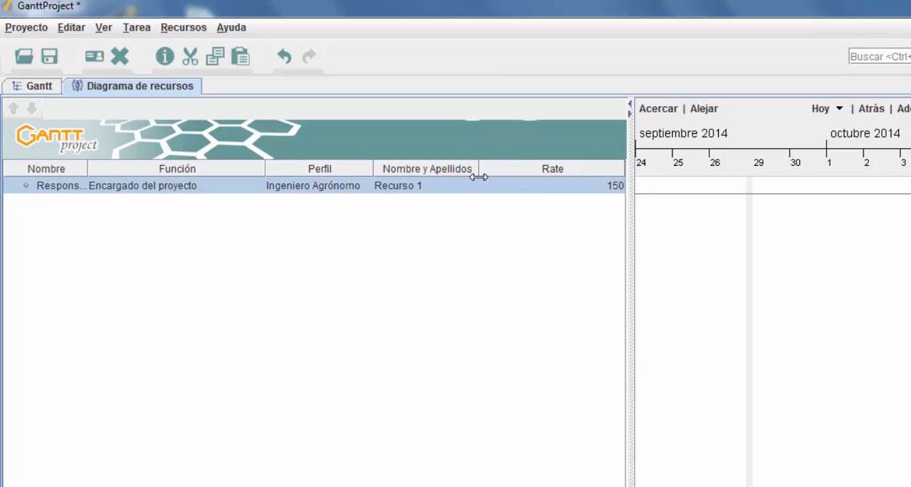
Step: Examine the days-off settings of the Responsable del Estudio resource, including the start date calendar, and close its properties
right_click(59, 191)
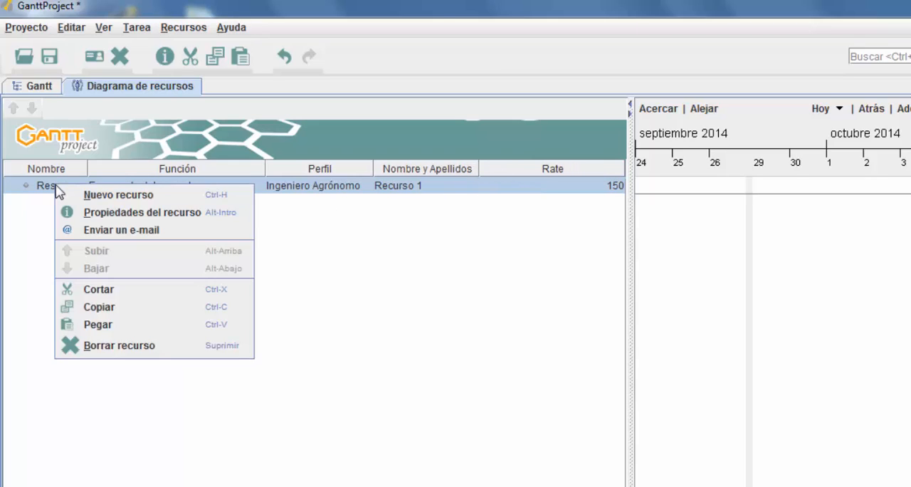
click(138, 214)
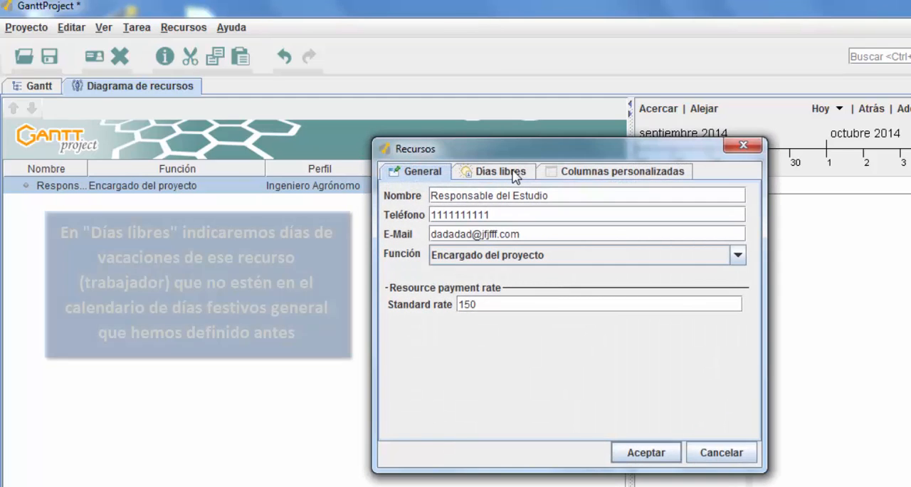
click(514, 174)
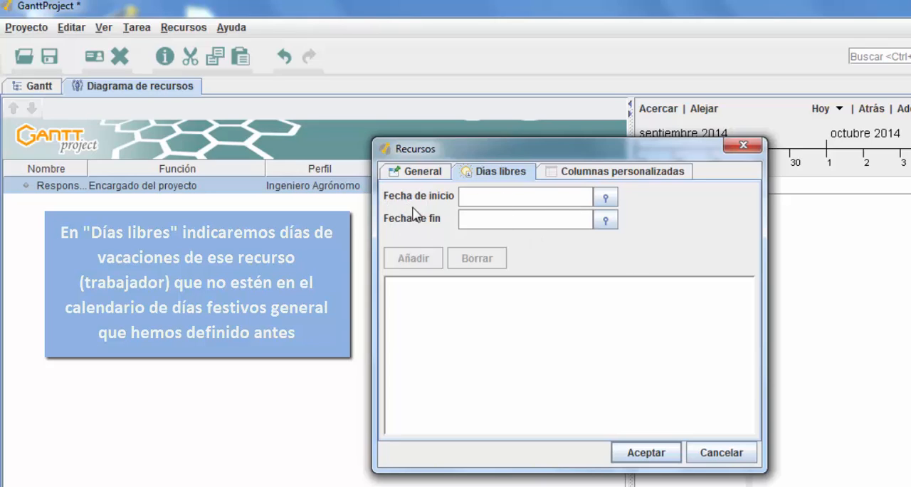
click(605, 201)
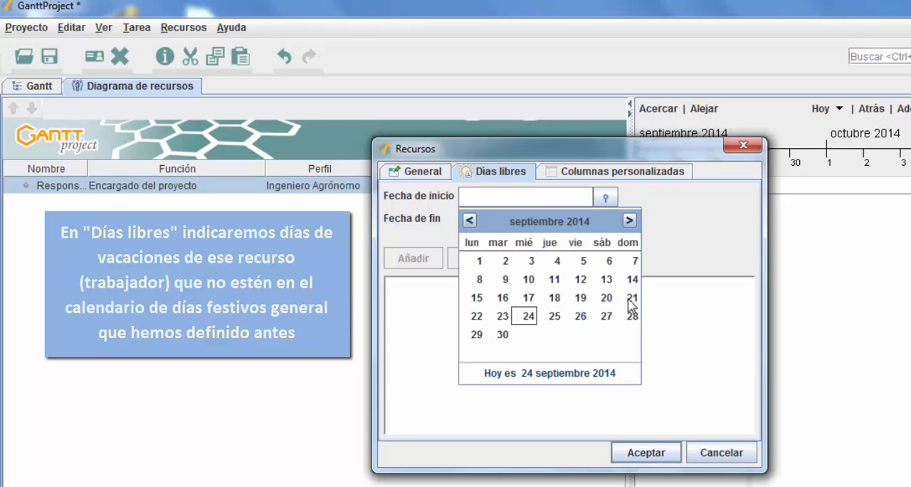
click(646, 429)
click(654, 454)
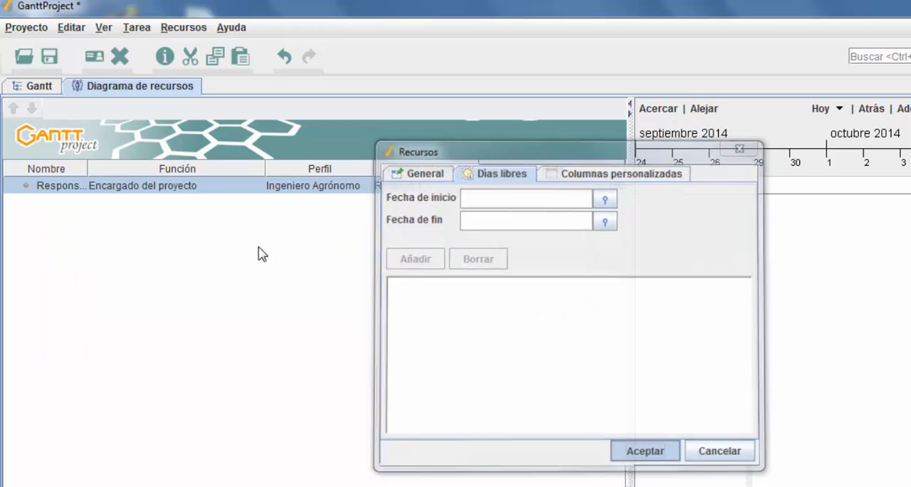
Step: Narrow the Nombre y Apellidos column, and hide both it and the Rate column from the resource table
drag(480, 168, 466, 168)
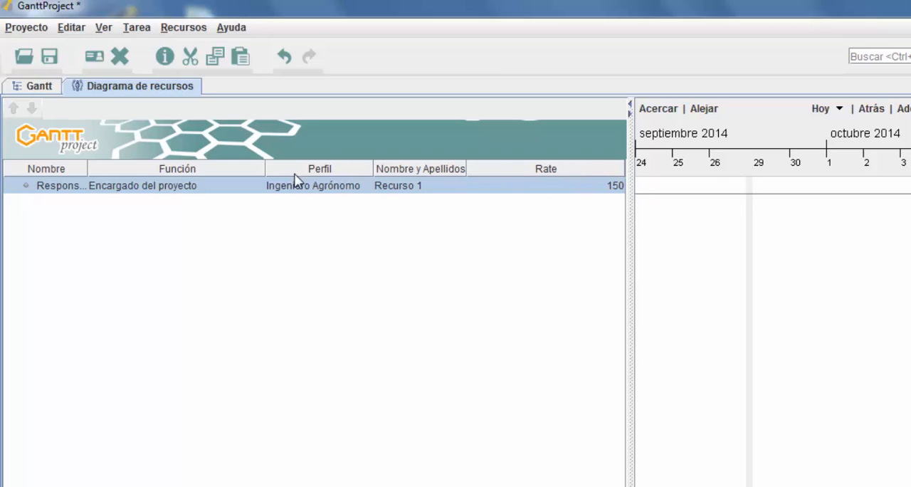
right_click(523, 175)
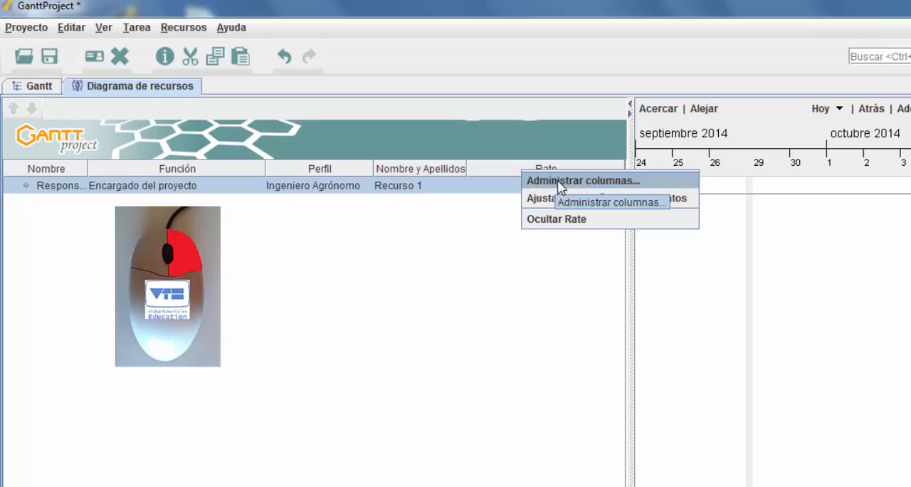
click(559, 183)
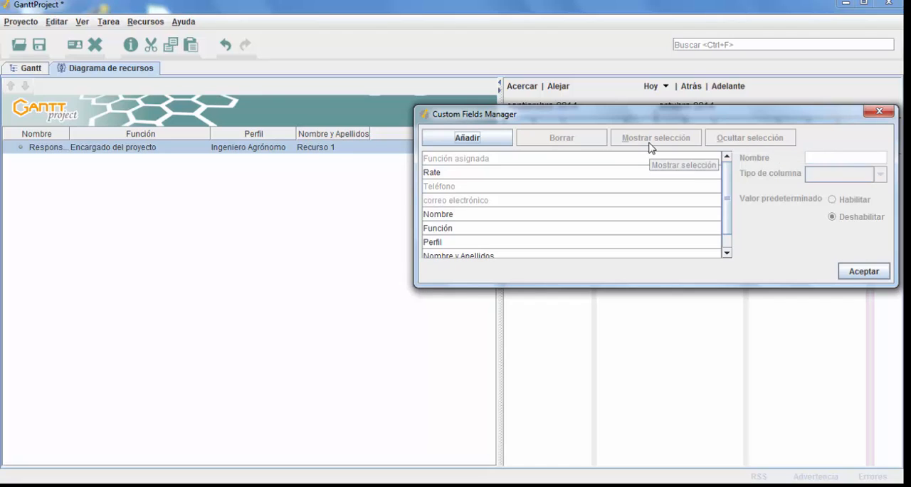
drag(531, 112, 554, 145)
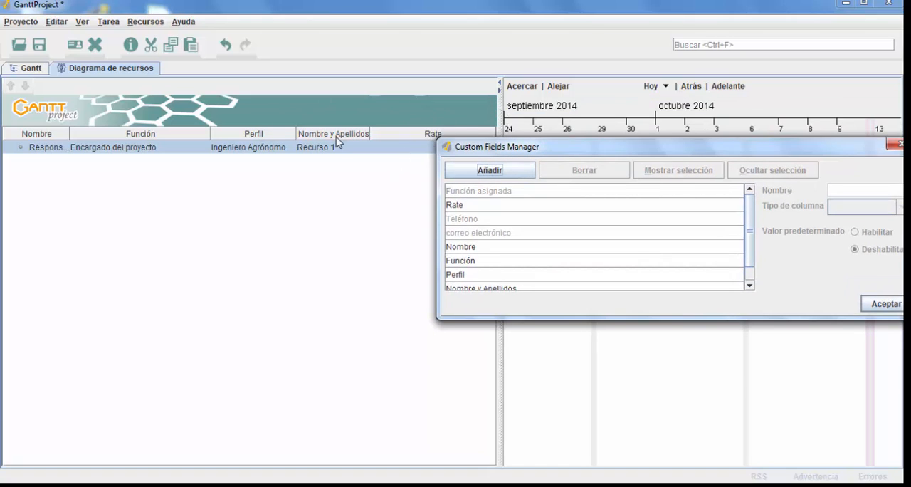
drag(508, 148, 420, 120)
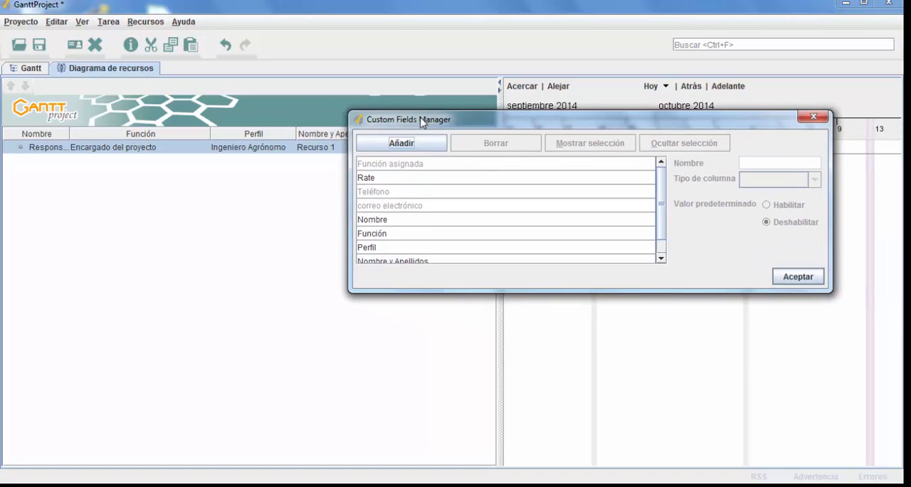
scroll(420, 224, down, 1)
click(410, 244)
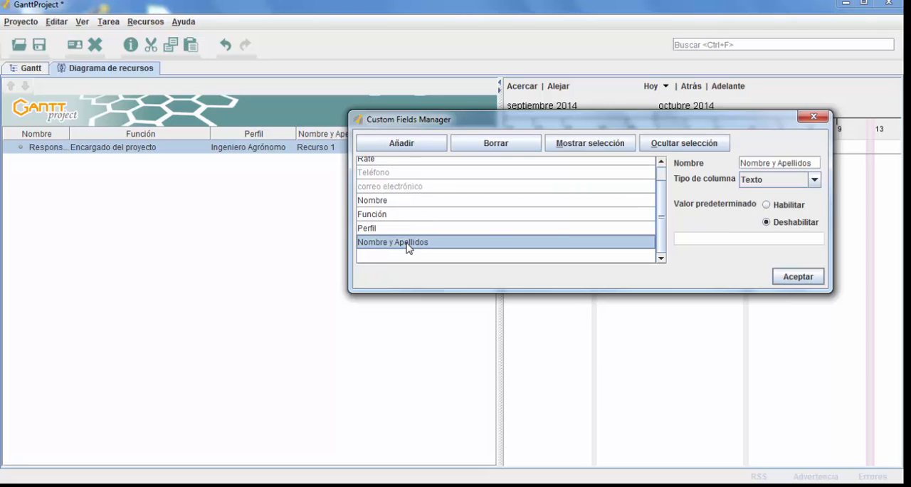
click(684, 145)
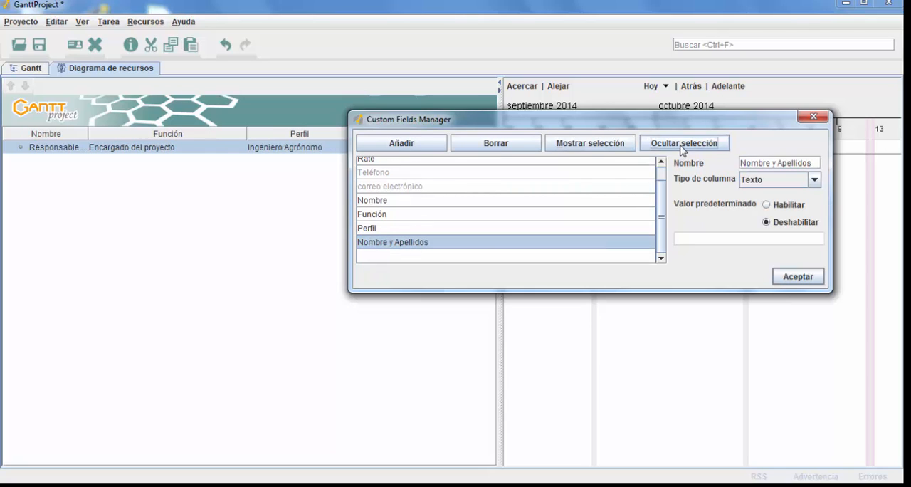
click(397, 162)
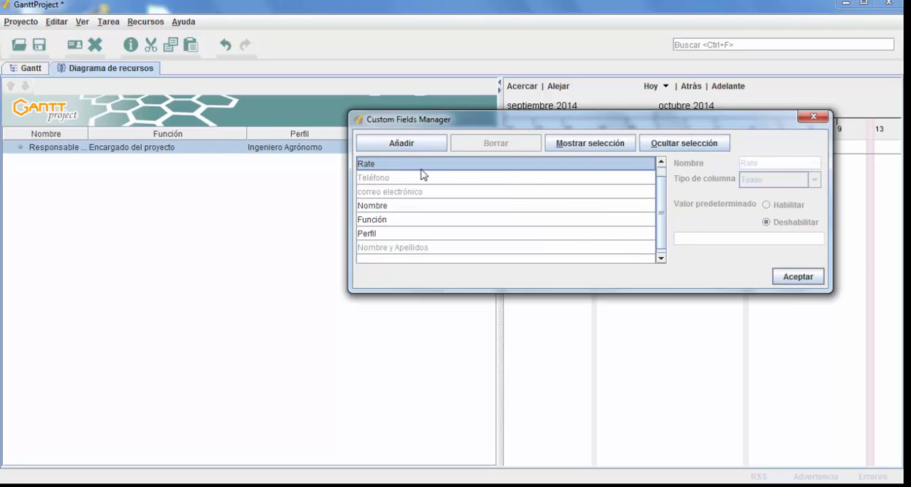
click(682, 145)
Step: Show the Rate column and the Nombre y Apellidos column again, in that order, and close the custom fields manager
click(385, 168)
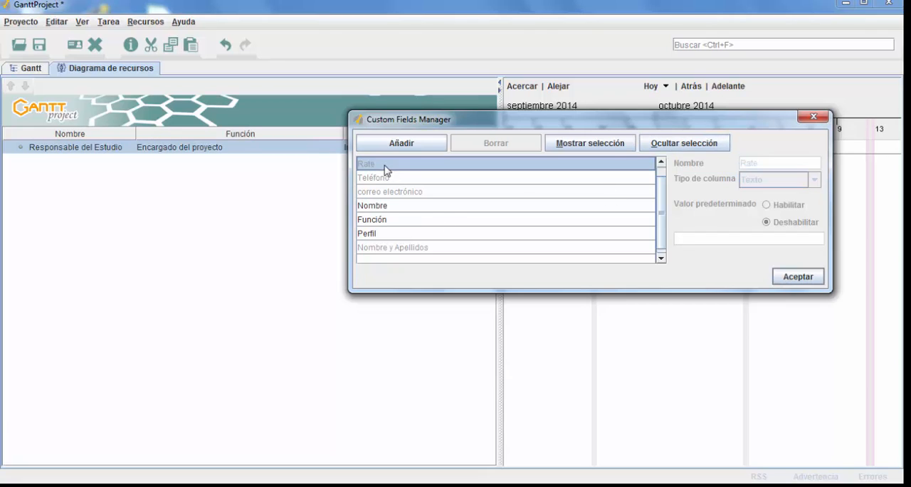
click(419, 208)
click(372, 166)
click(566, 144)
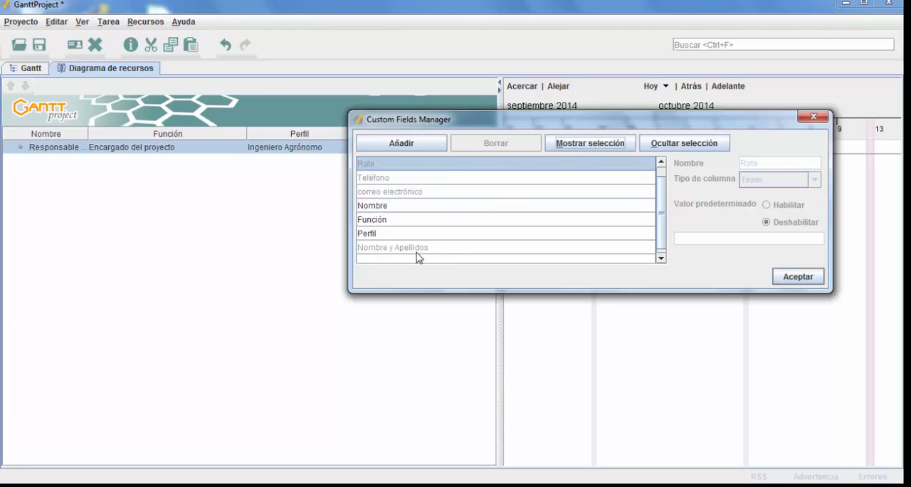
click(393, 247)
click(590, 143)
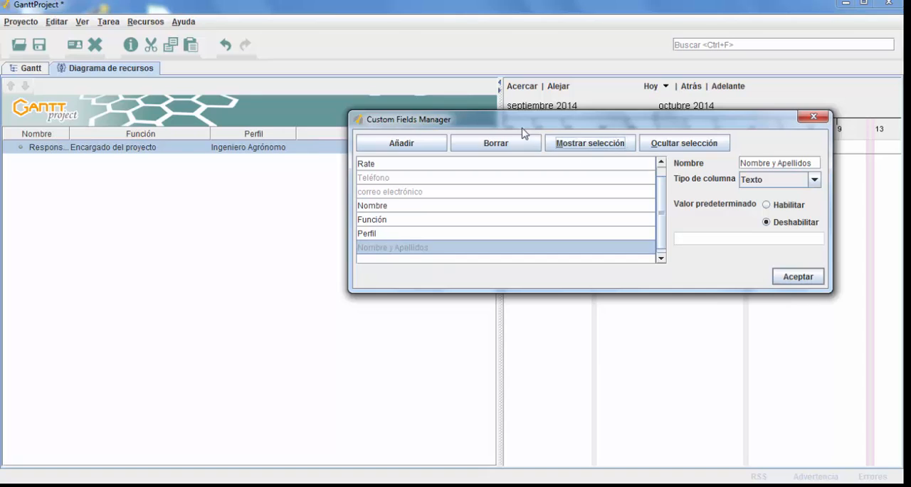
drag(512, 118, 448, 268)
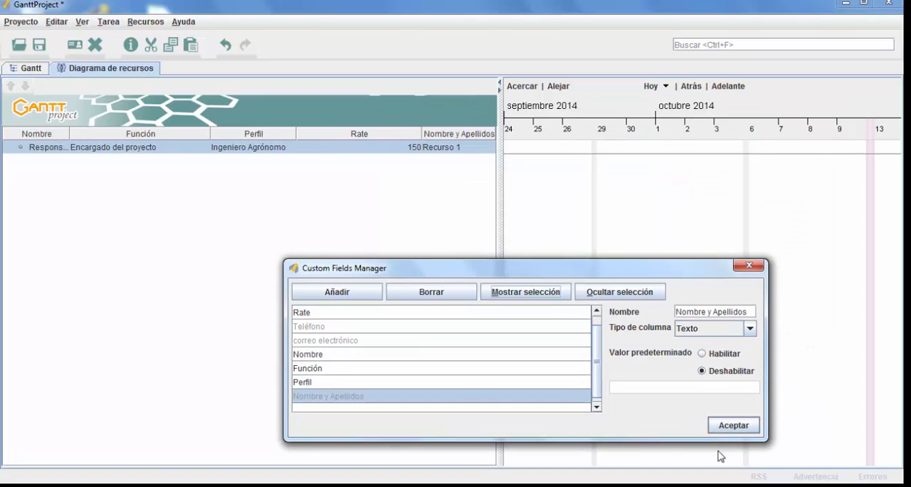
click(733, 425)
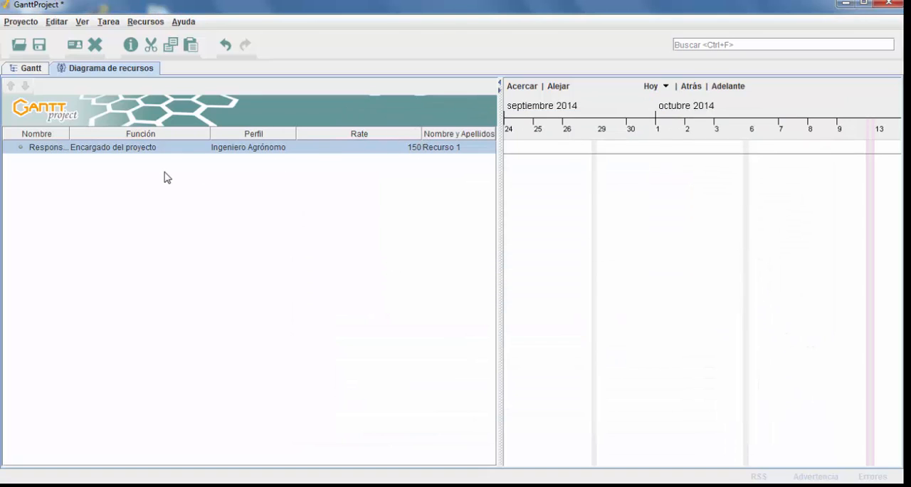
Step: Create a new resource named "Técnico de Campo 1", leaving its role as Indefinido
right_click(118, 150)
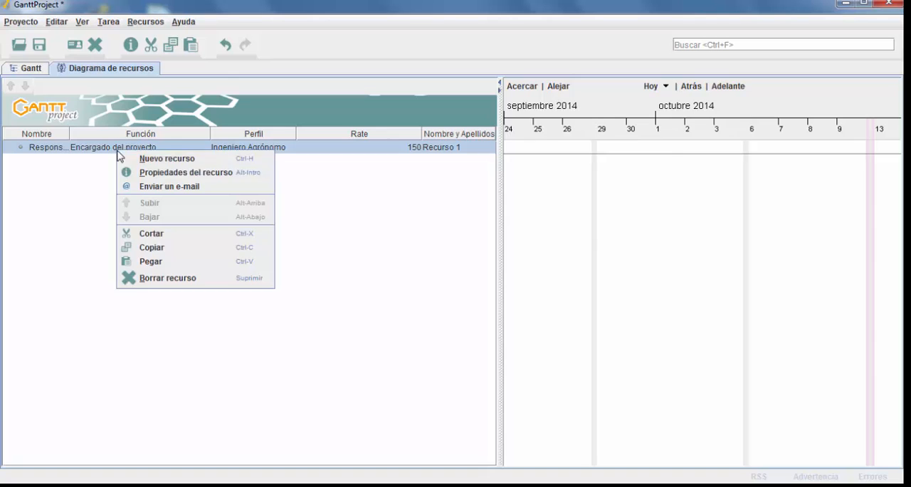
click(187, 157)
text(Técnico de Campo 1)
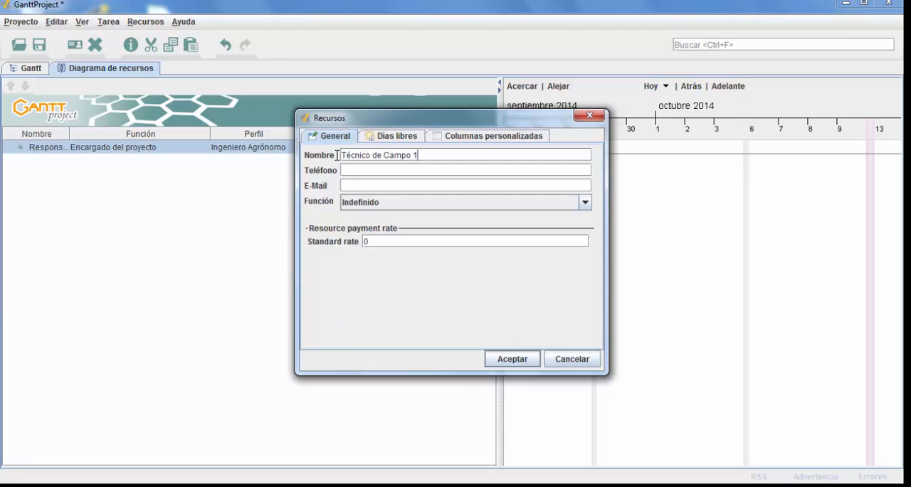
click(362, 184)
click(374, 205)
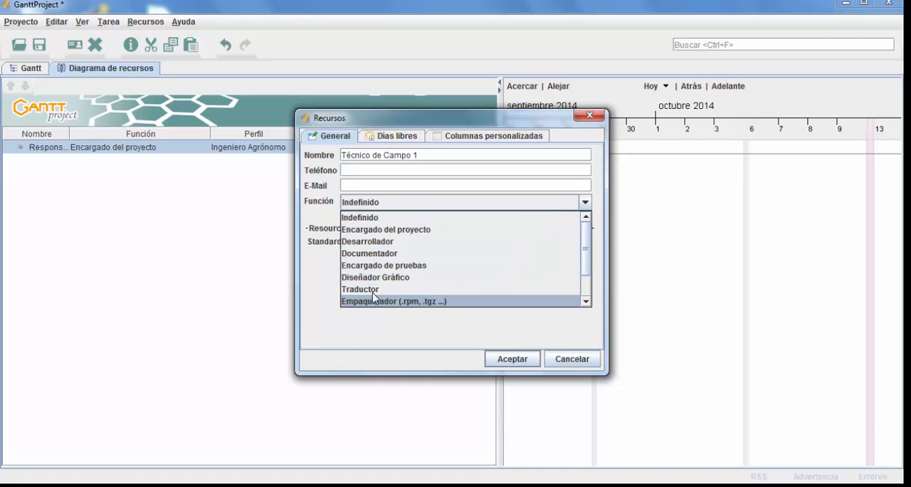
click(366, 206)
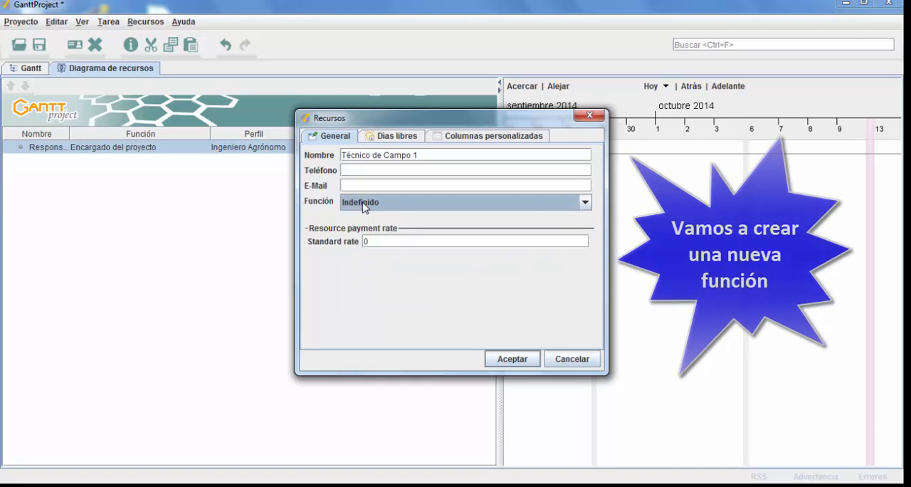
click(512, 359)
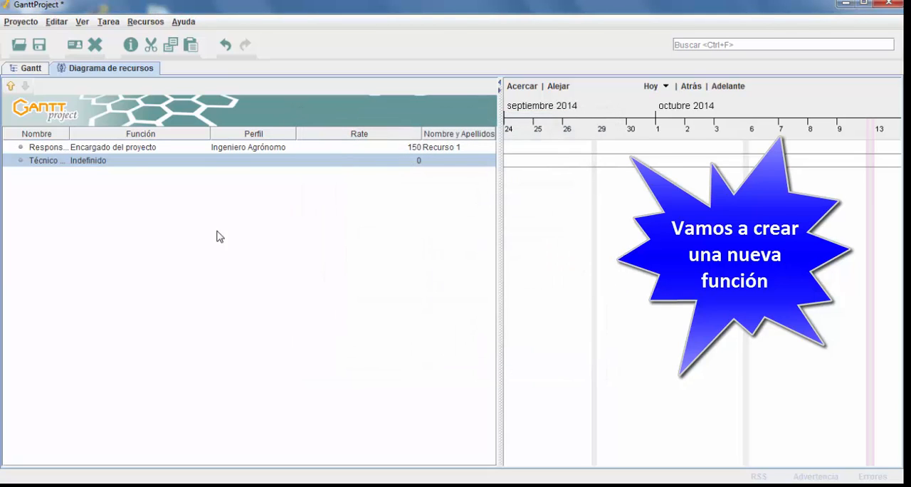
Step: Add a new role named "Técnico de Campo" to the project's functions and save the project configuration
click(22, 24)
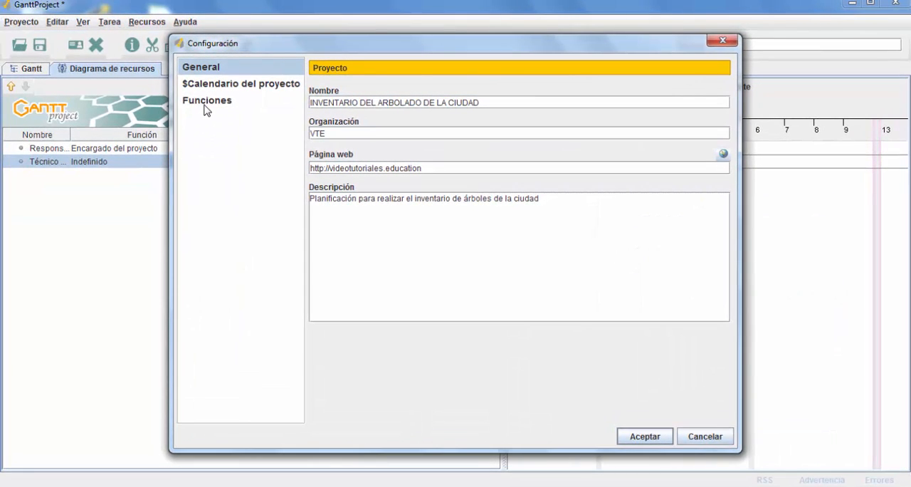
click(204, 106)
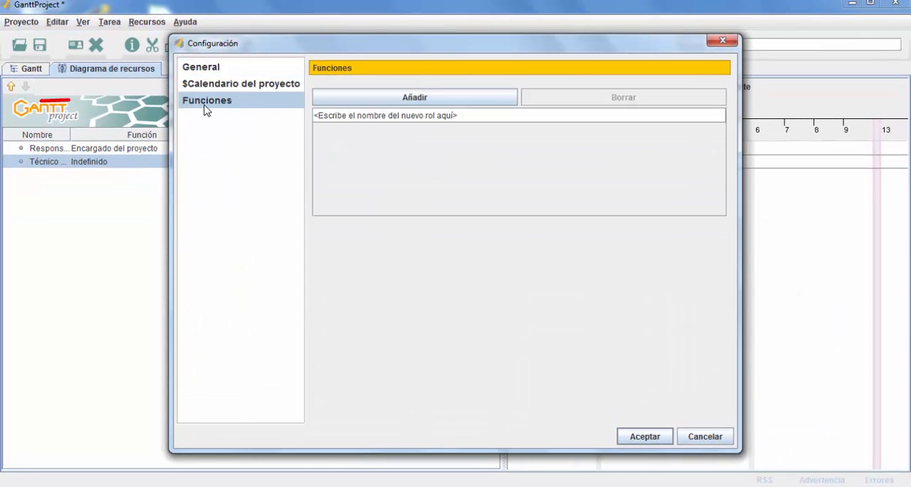
double_click(369, 118)
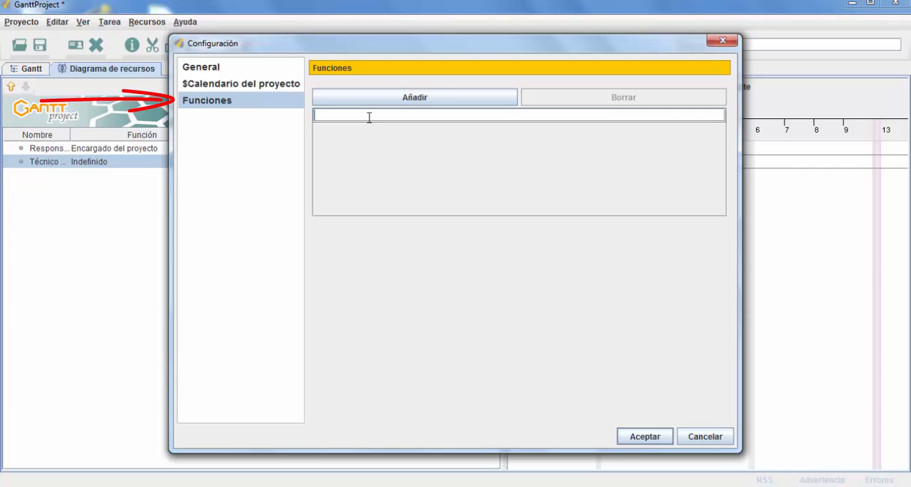
text(Técnico de Campo)
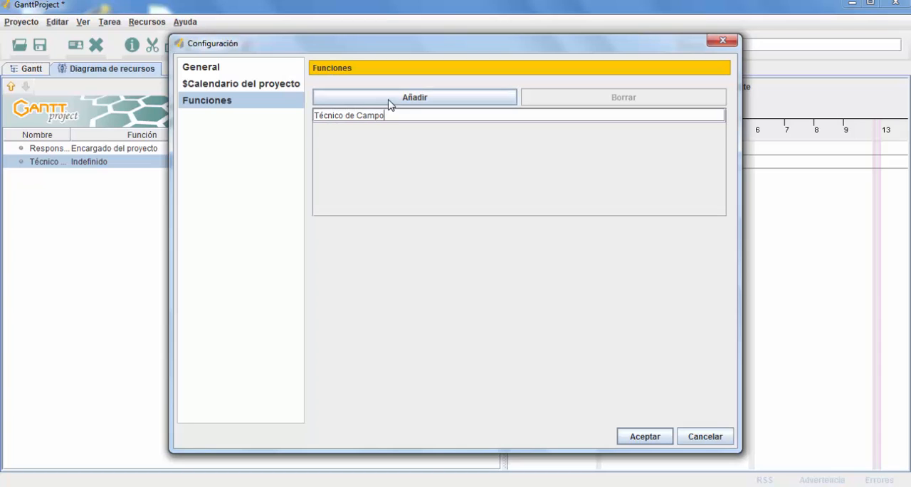
click(388, 100)
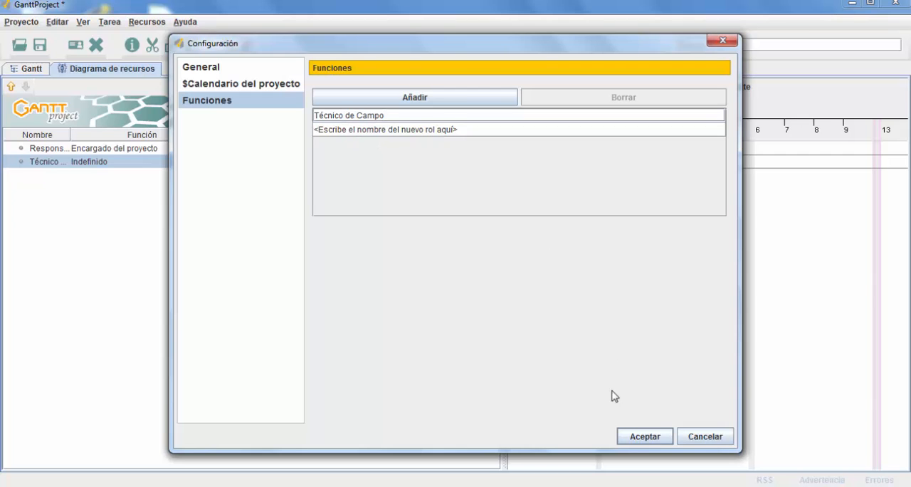
click(644, 437)
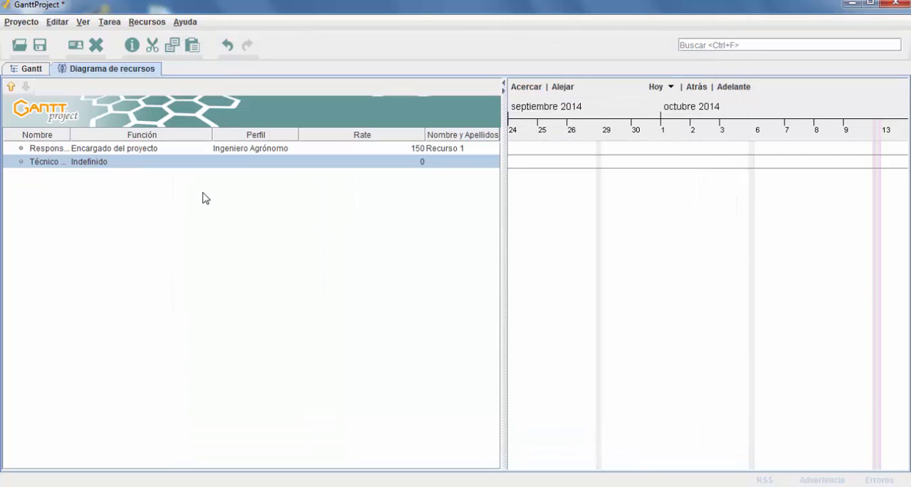
Step: Assign the Técnico de Campo role to the resource Técnico de Campo 1 and set its standard rate to 45
right_click(97, 165)
click(146, 183)
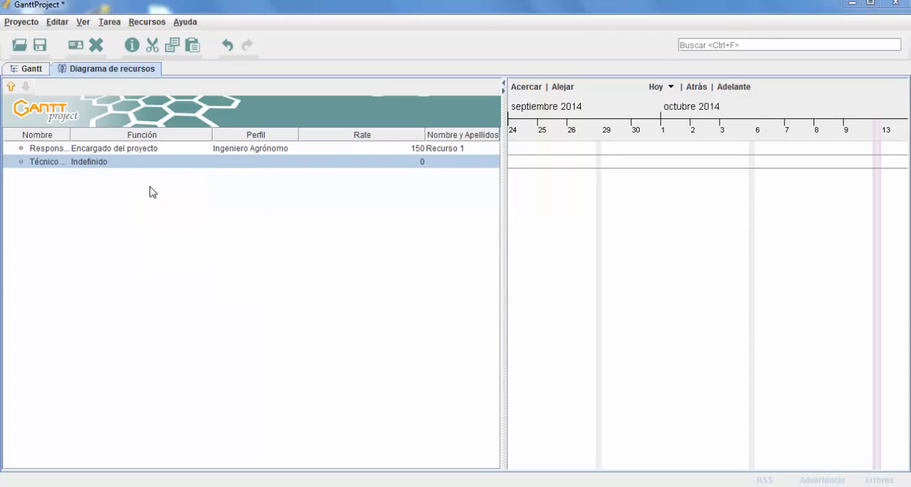
click(590, 205)
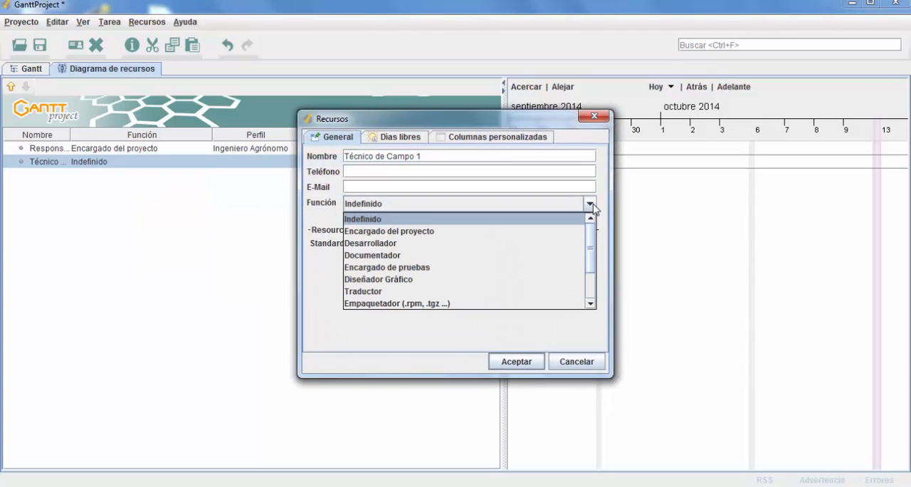
scroll(427, 235, down, 2)
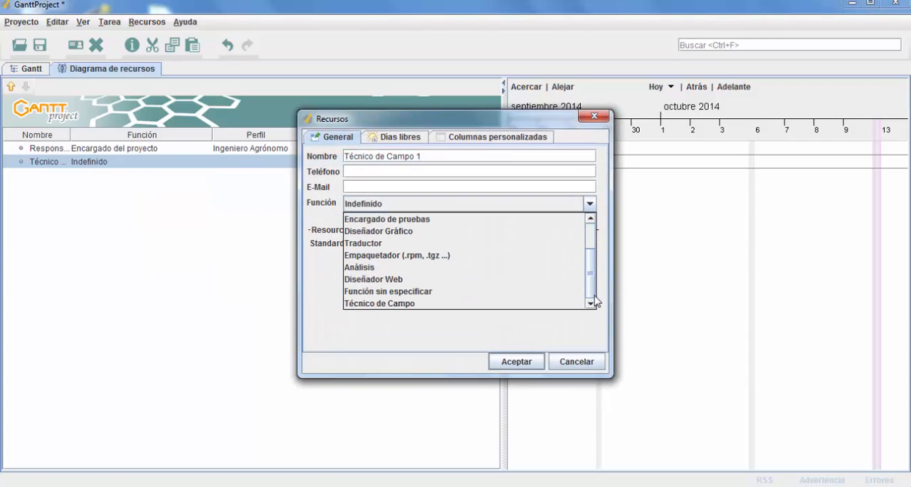
click(373, 303)
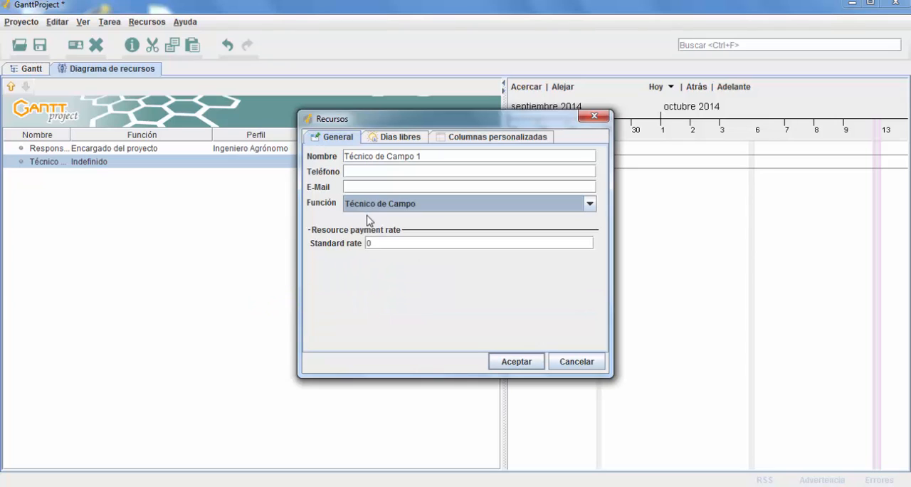
key(Tab)
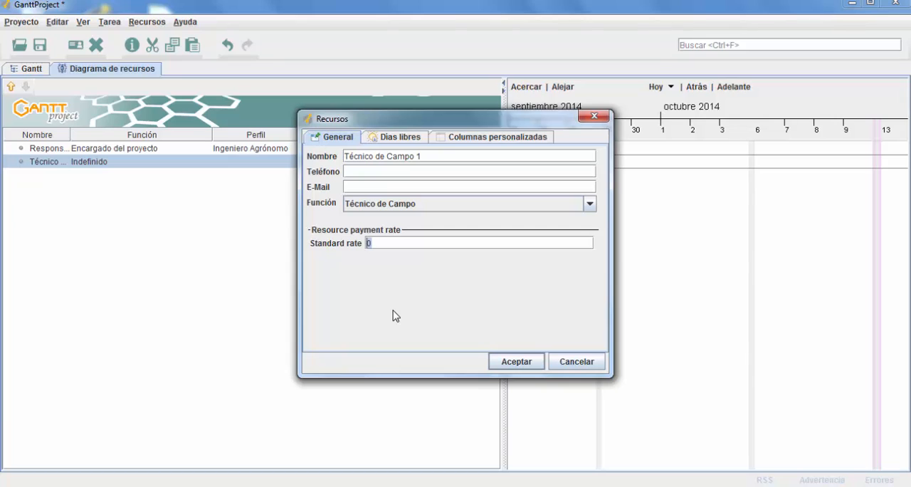
Step: Set the Perfil custom column of Técnico de Campo 1 to "Técnico Topográfico"
click(494, 138)
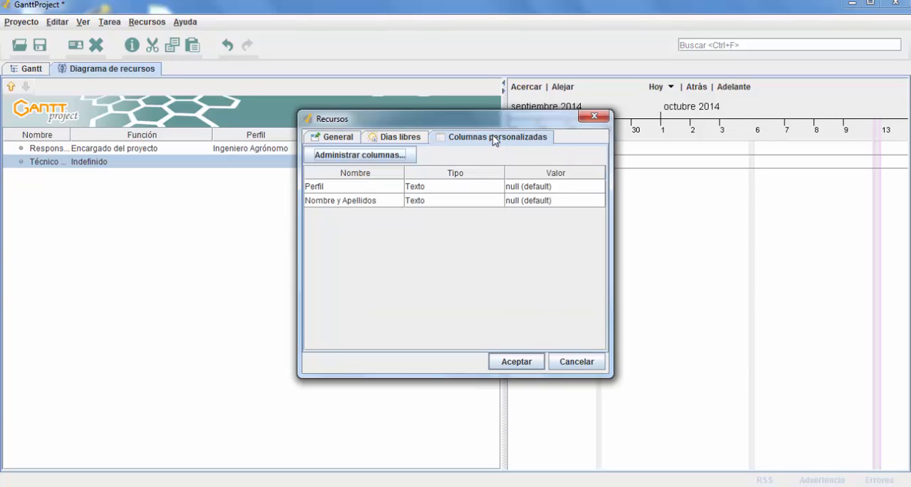
double_click(536, 186)
drag(565, 186, 490, 185)
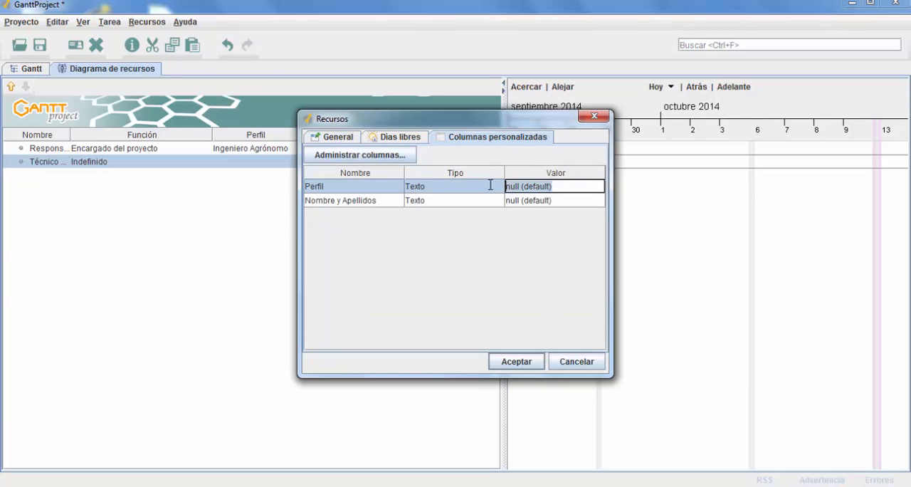
text(Técnico Topográfic)
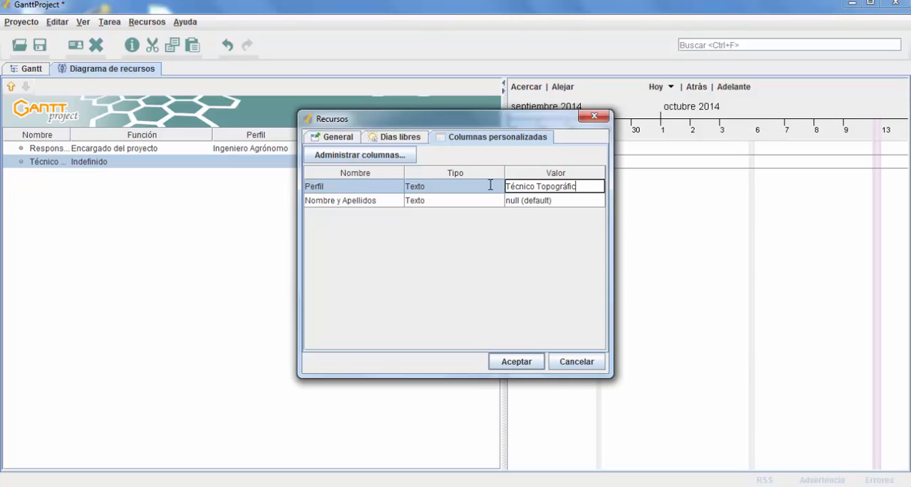
text(o)
Step: Set the resource's Nombre y Apellidos value to "Recurso 2", accept its properties, and widen the Nombre column of the resource table
double_click(521, 201)
drag(565, 201, 491, 203)
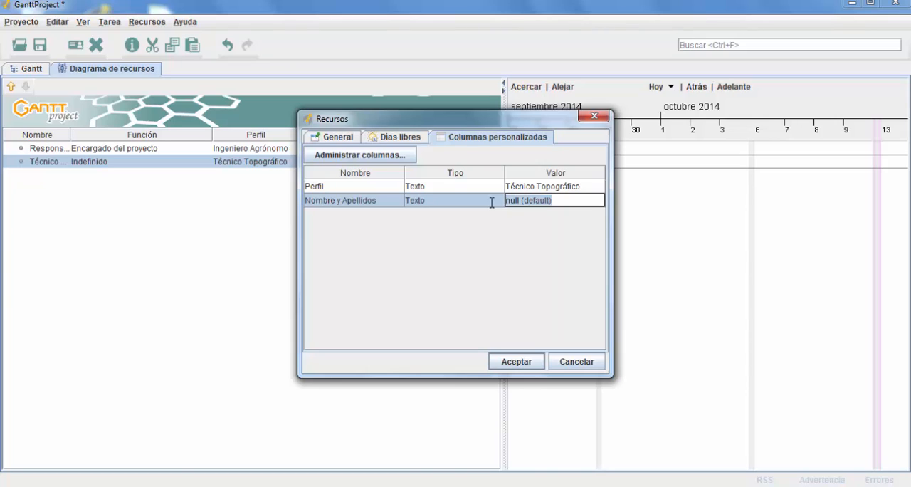
text(Recurso 2)
click(470, 186)
click(405, 140)
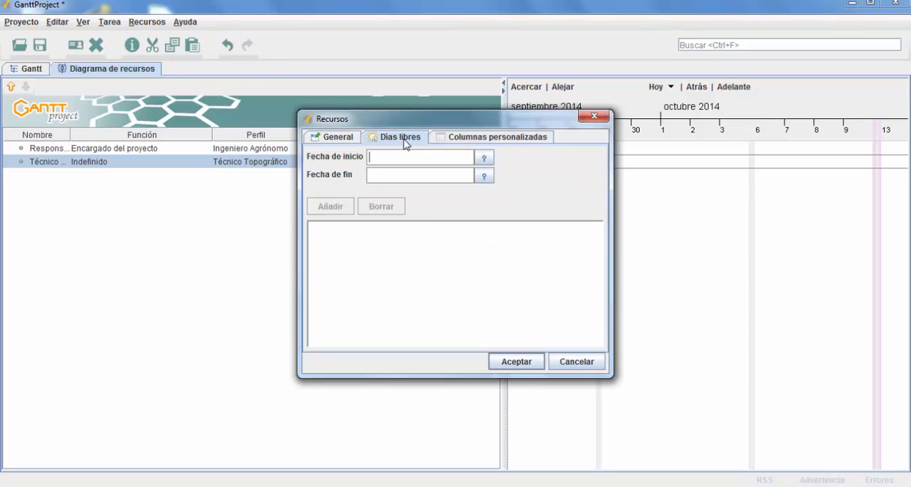
click(340, 137)
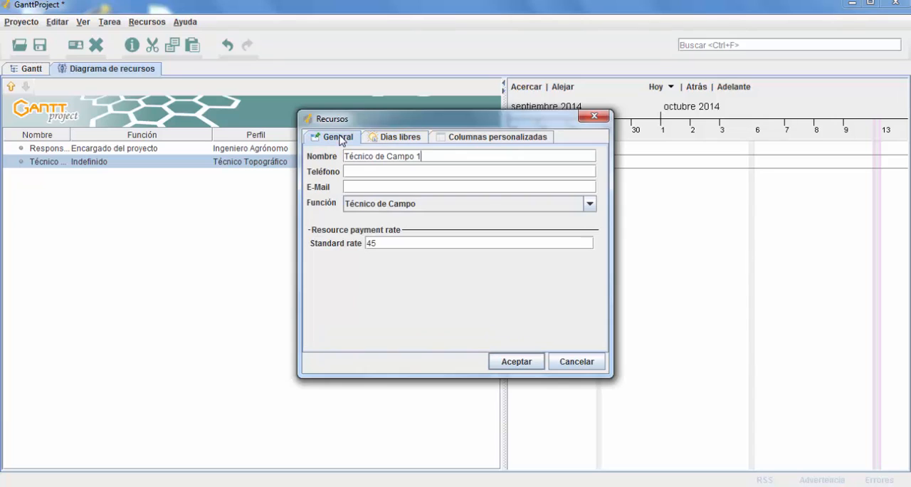
click(509, 367)
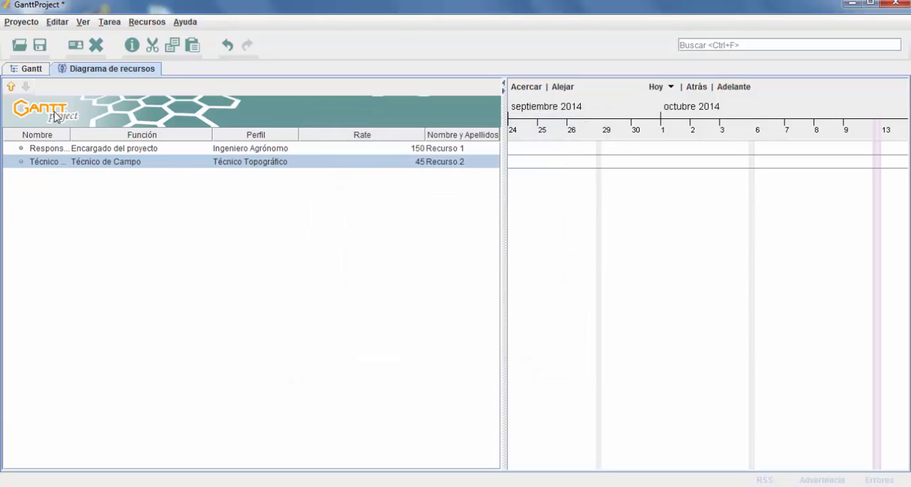
drag(70, 135, 108, 135)
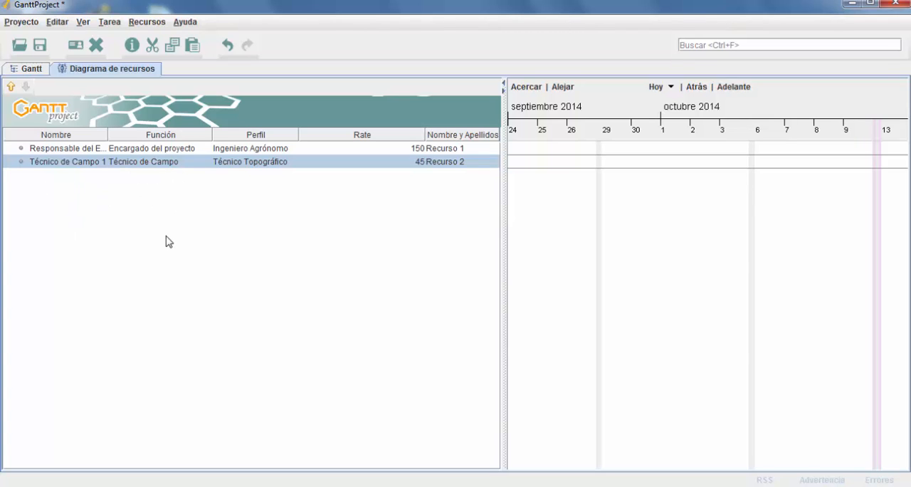
Step: Review the custom roles in the project's Funciones settings and close the configuration without changes
click(20, 22)
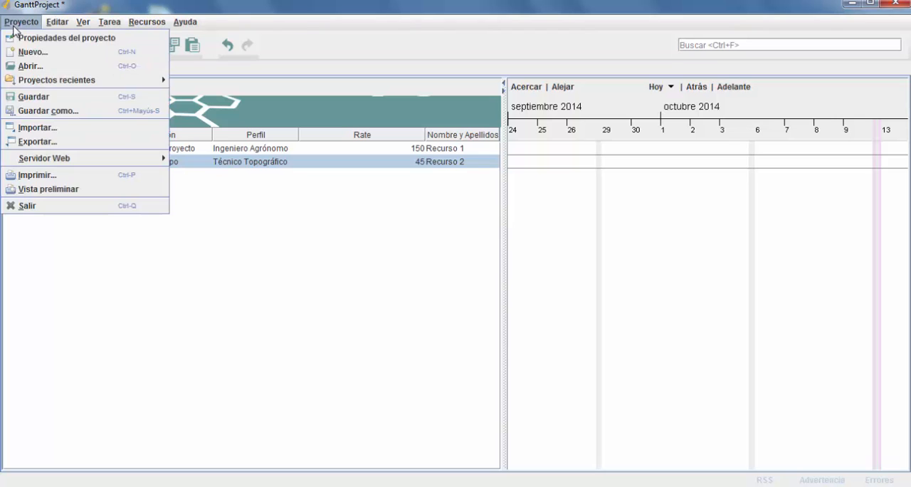
click(44, 40)
click(227, 102)
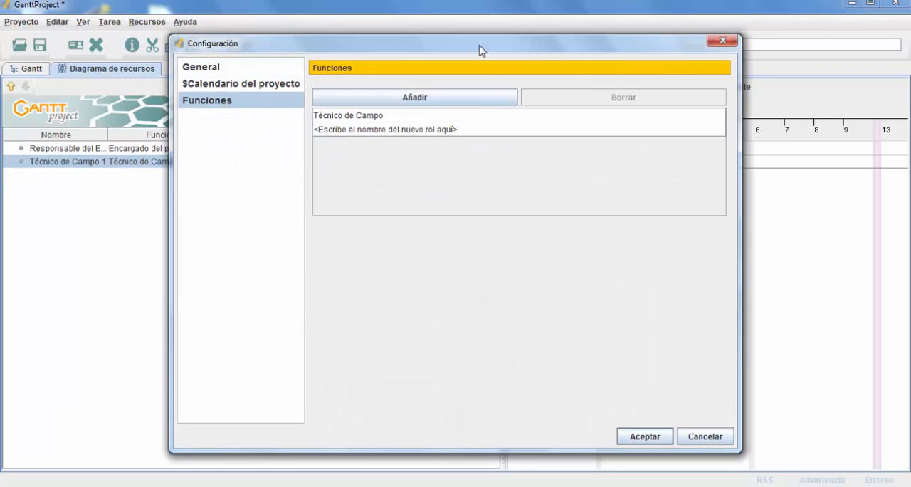
click(692, 439)
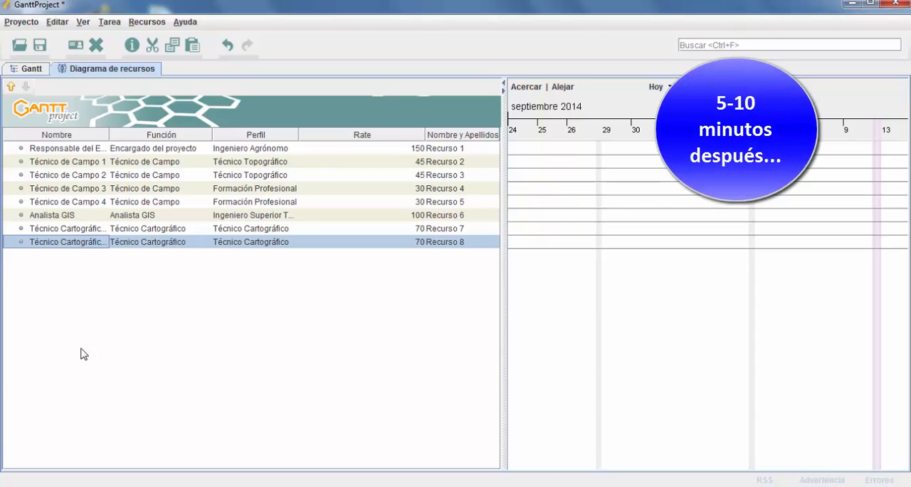
Step: Widen the Nombre column to fit the full resource names and select the Responsable del Estudio resource
drag(109, 135, 158, 135)
click(128, 148)
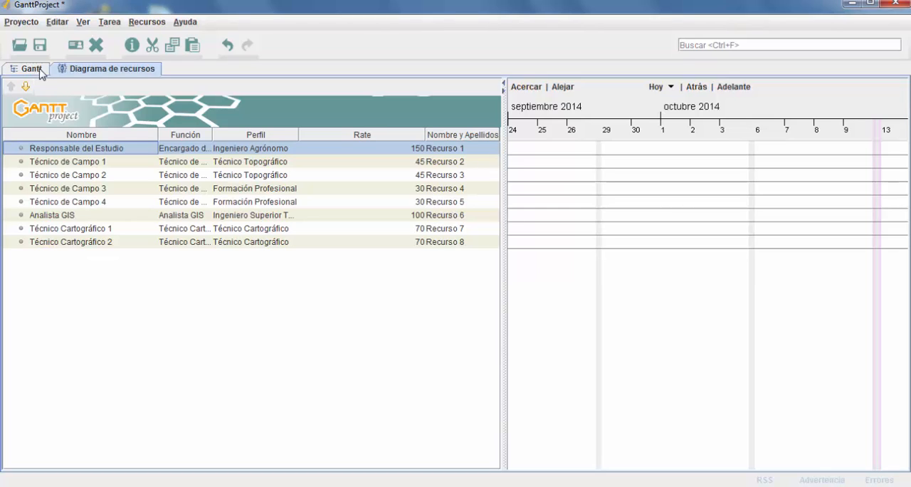
Step: Save the project as "Planificacion Inventario" in the Planificacion folder, using the GanttProject files (.gan, .xml) type
click(20, 22)
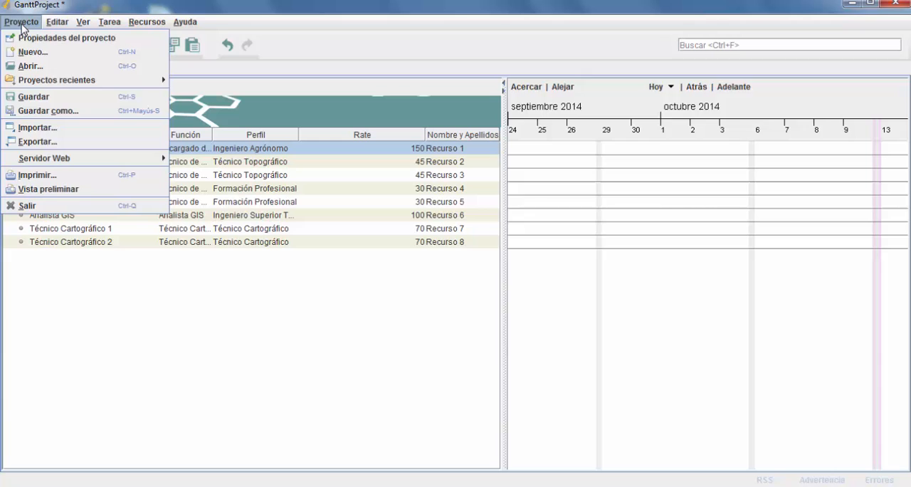
click(39, 99)
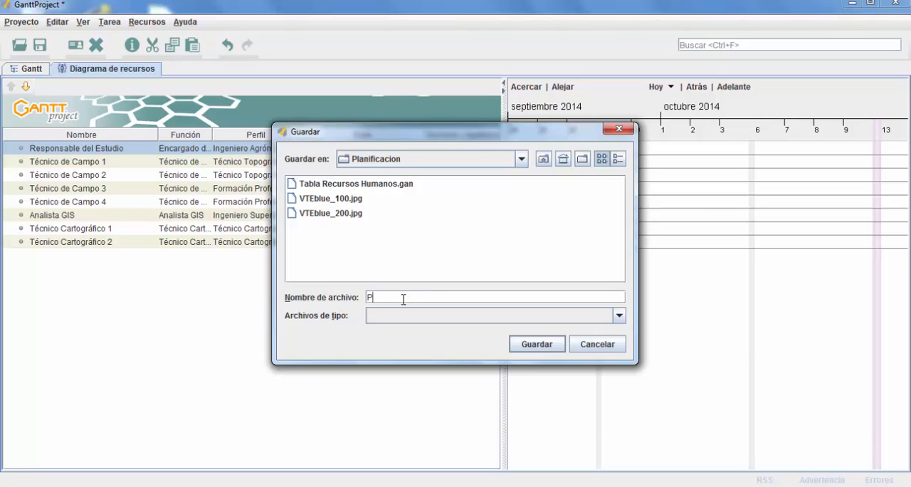
text(Planificacion Inventario)
click(620, 317)
click(464, 332)
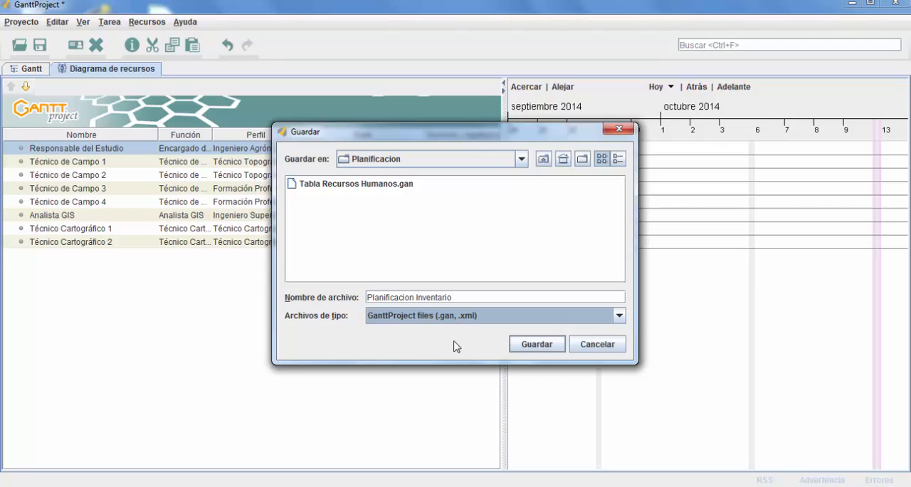
click(535, 344)
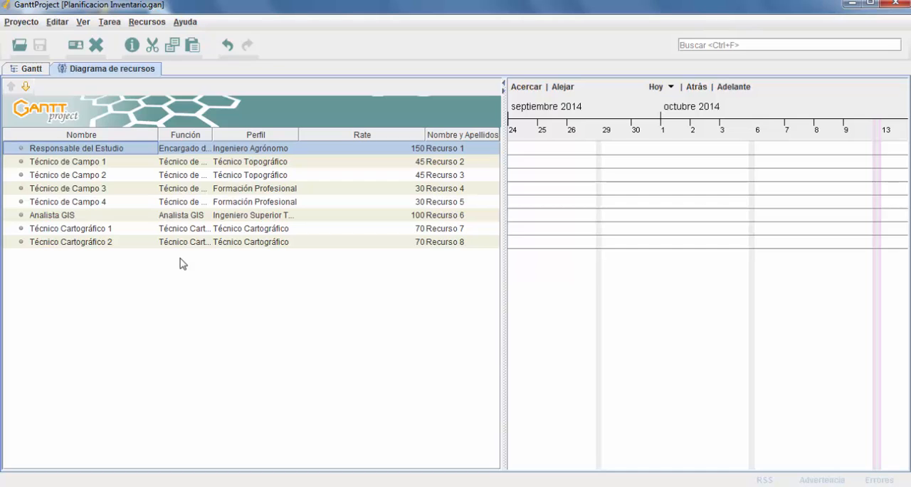
Step: Copy the resource Técnico Cartográfico 2 and paste it into the resource list
click(69, 243)
right_click(69, 243)
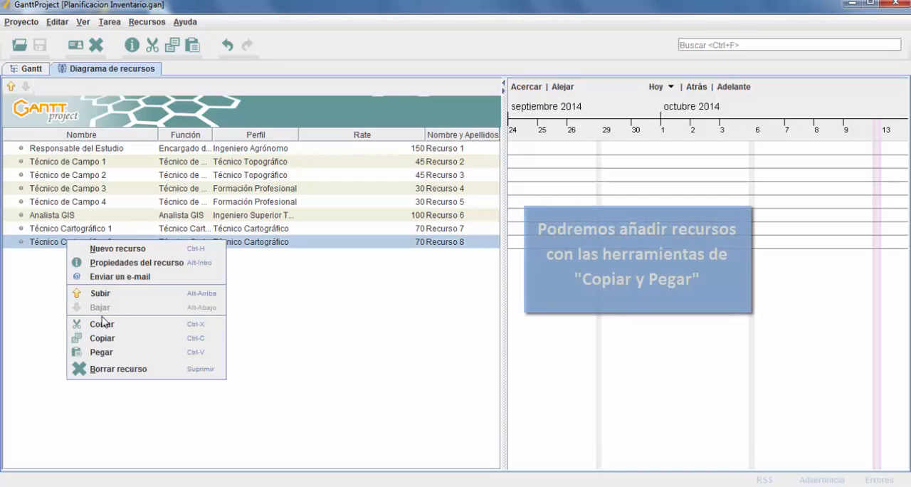
click(115, 345)
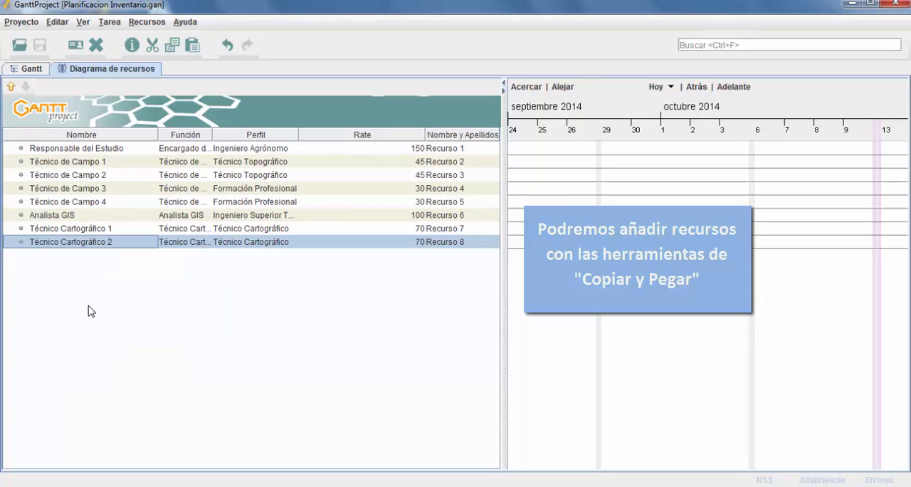
right_click(81, 276)
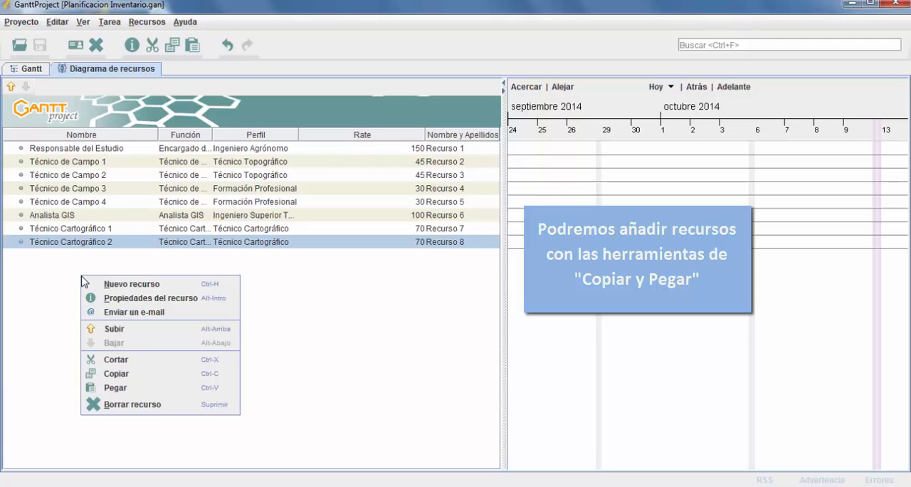
click(133, 389)
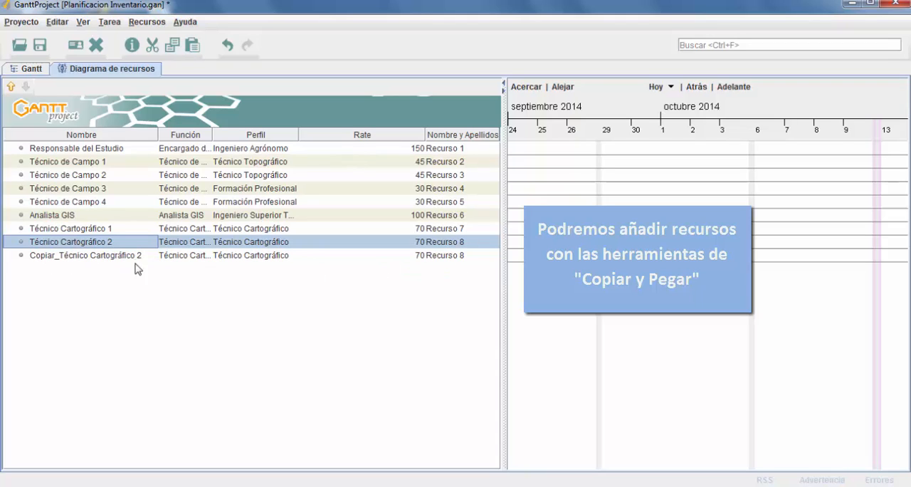
Step: Rename the pasted copy of Técnico Cartográfico 2 as "Técnico Ambiental"
click(72, 256)
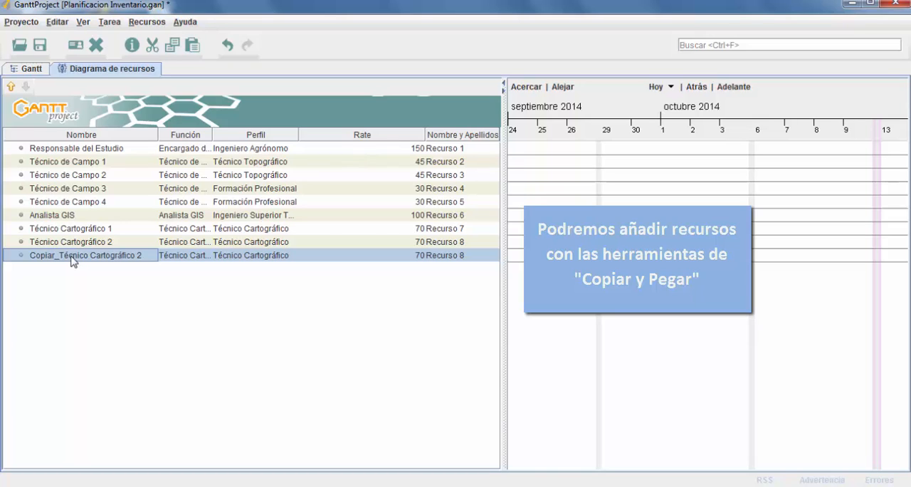
double_click(72, 257)
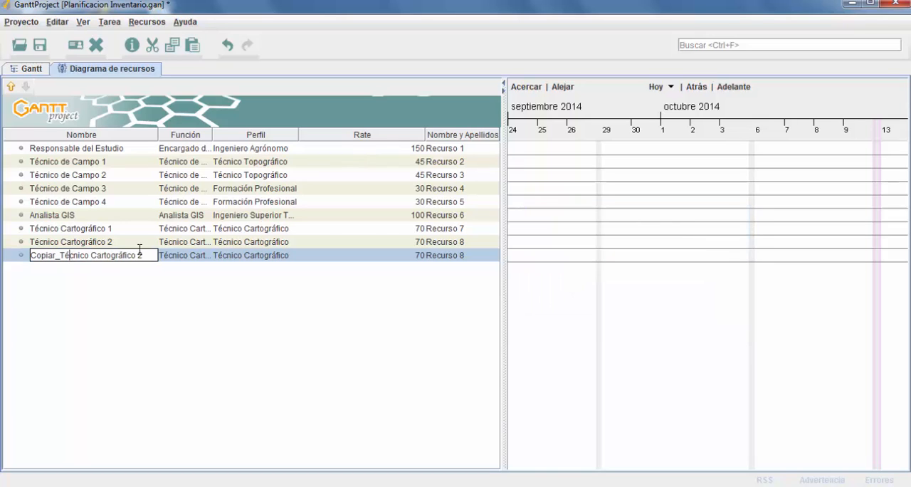
drag(135, 255, 2, 256)
text(T)
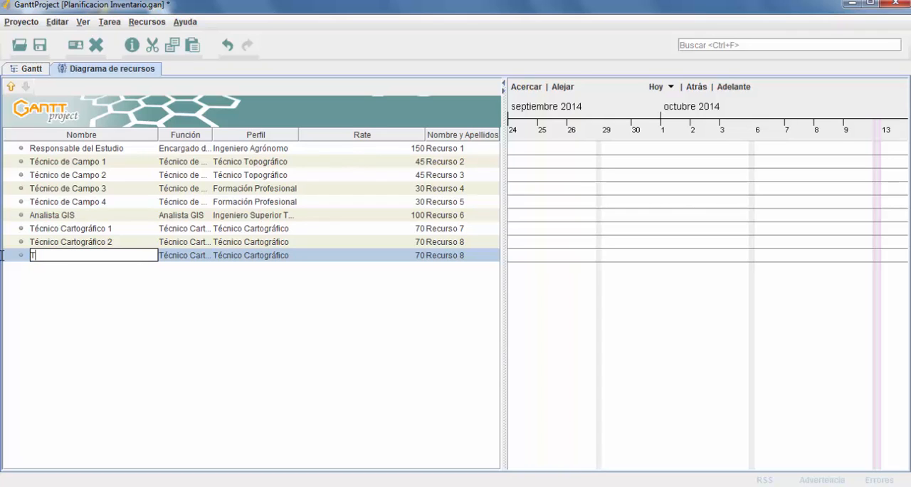
text(écnico Ambiental)
key(Return)
Step: Assign the Técnico Ambiental role to the Técnico Ambiental resource and select the same role in its properties
click(176, 255)
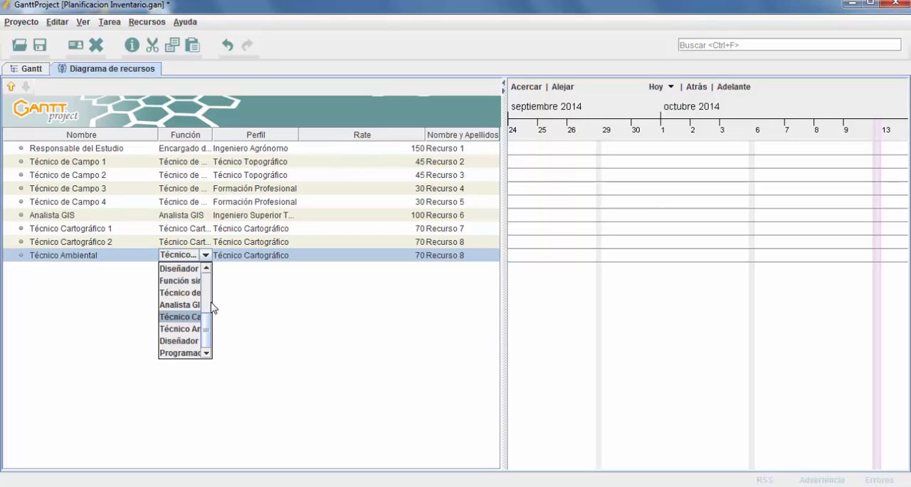
click(181, 329)
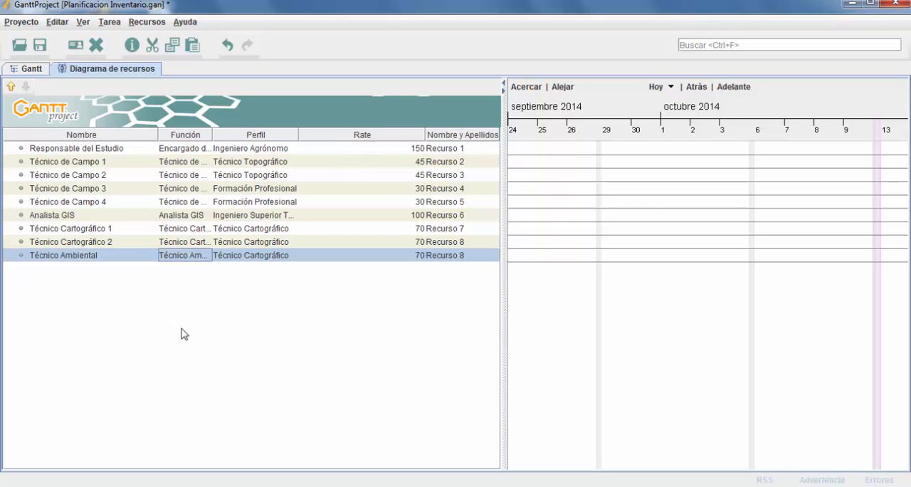
double_click(297, 264)
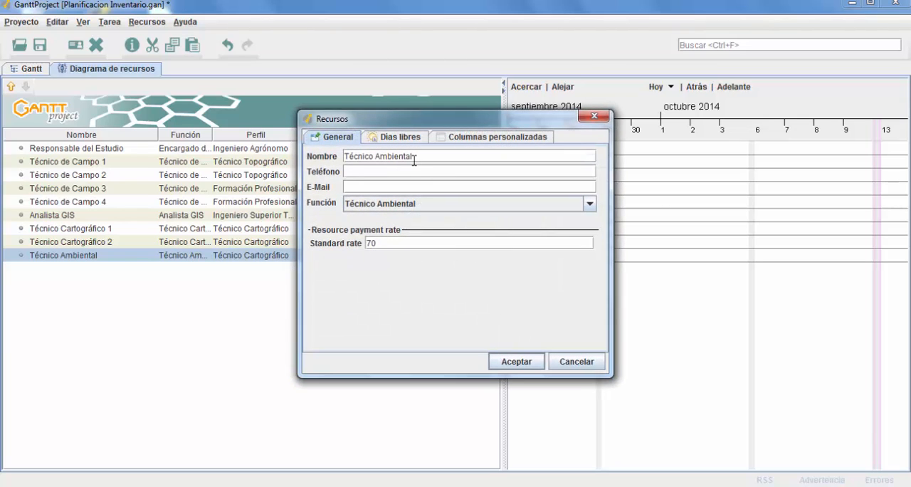
click(590, 206)
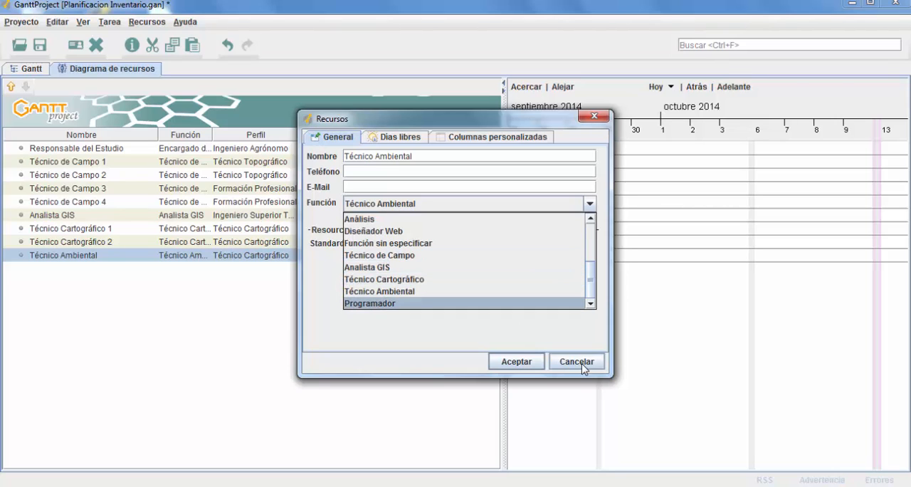
click(396, 292)
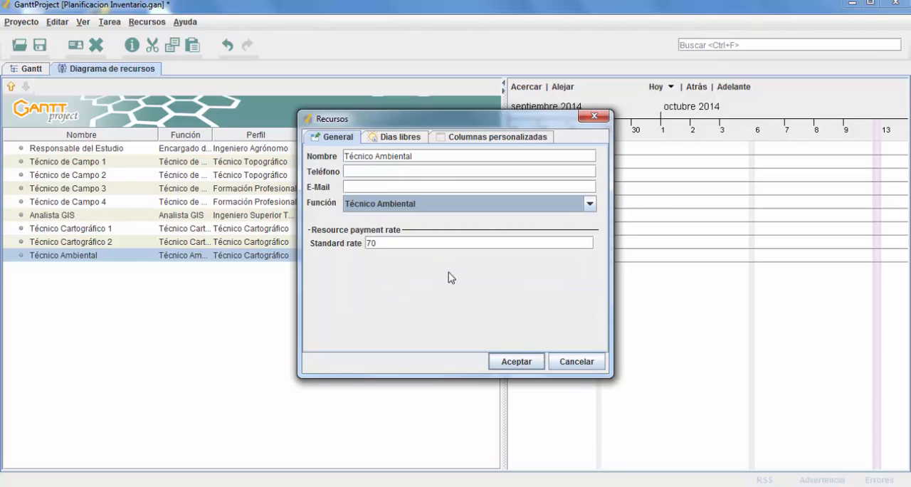
Step: Set the Técnico Ambiental resource's Perfil custom column to "Licenciado Ciencias Ambientales"
click(472, 137)
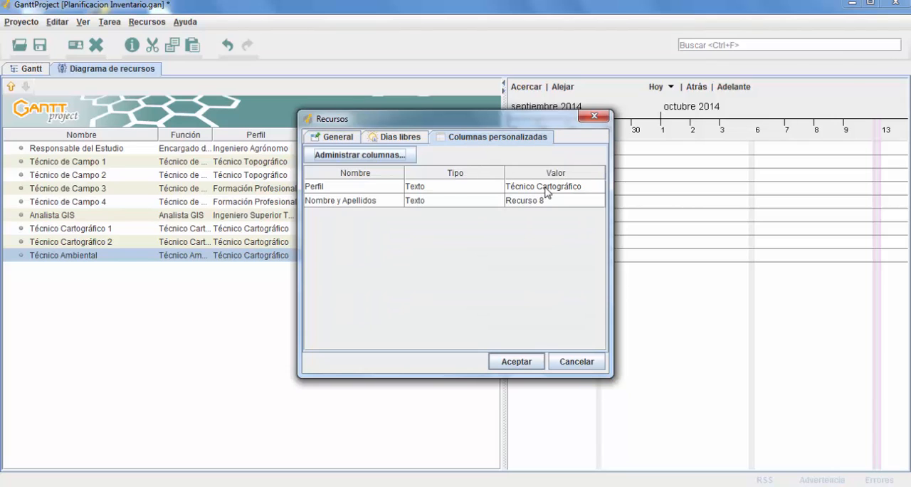
click(545, 187)
drag(589, 186, 506, 188)
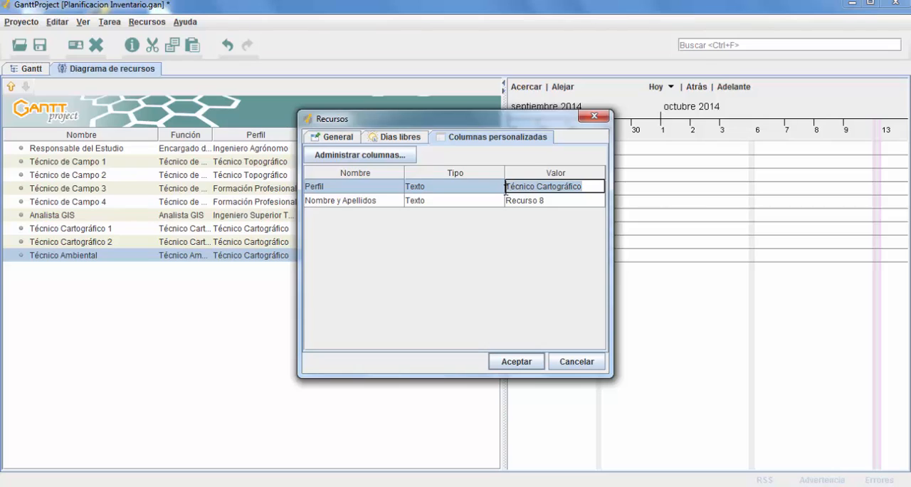
key(BackSpace)
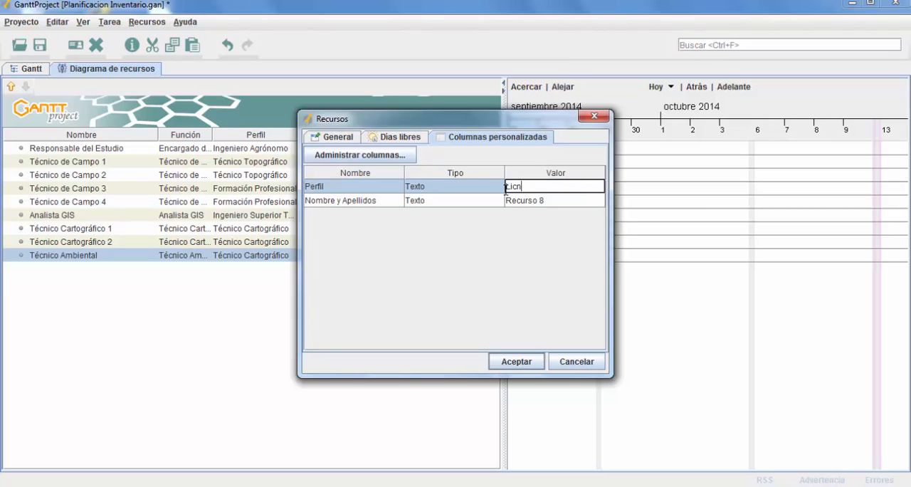
text(Licenciado Cienccia)
text(ias Ambient)
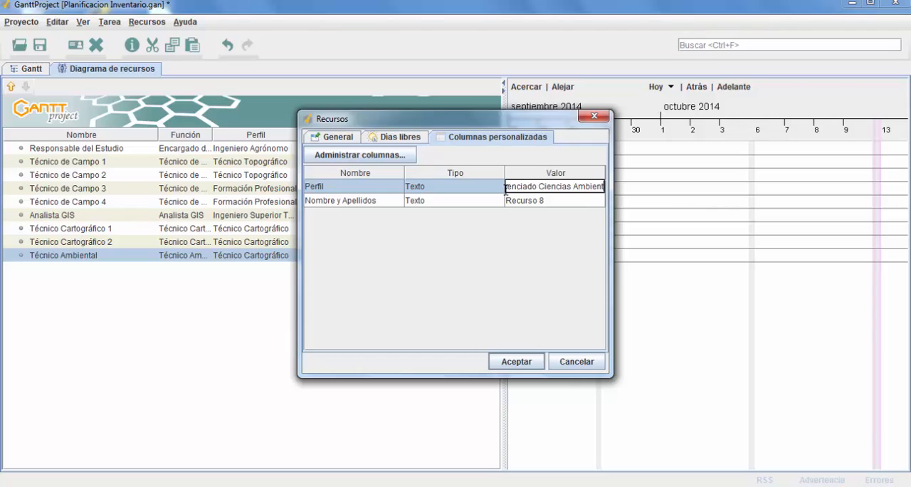
text(ales)
Step: Set the Nombre y Apellidos custom column of Técnico Ambiental to "Recurso 9" and accept the resource properties
click(477, 202)
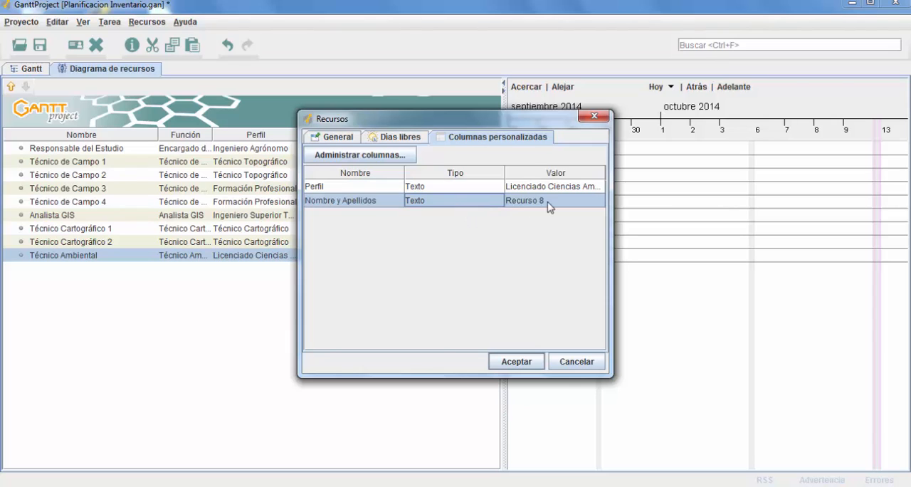
double_click(559, 200)
drag(559, 200, 541, 201)
text(9)
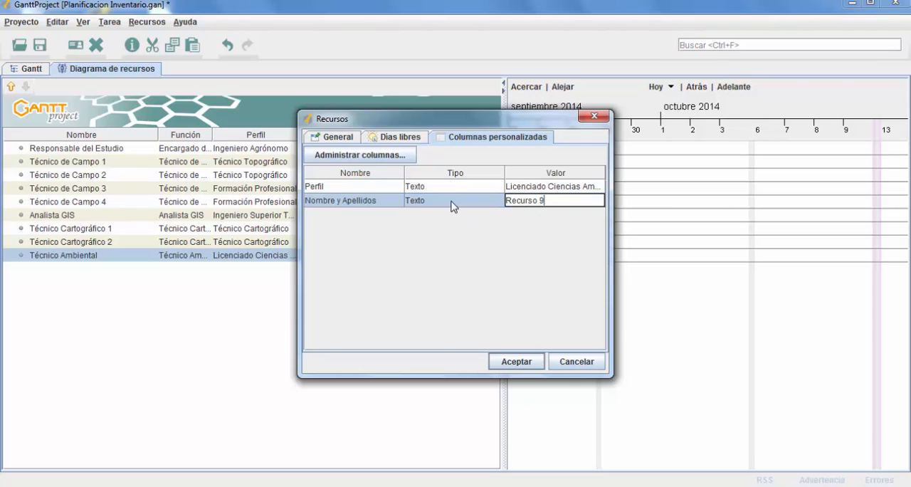
click(454, 207)
click(520, 367)
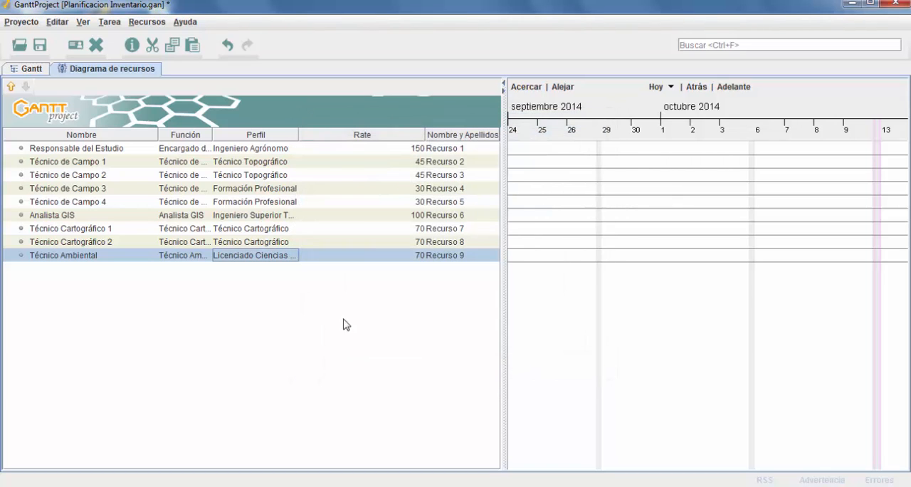
Step: Check the standard rate in the Técnico Ambiental resource's properties
right_click(159, 258)
click(220, 288)
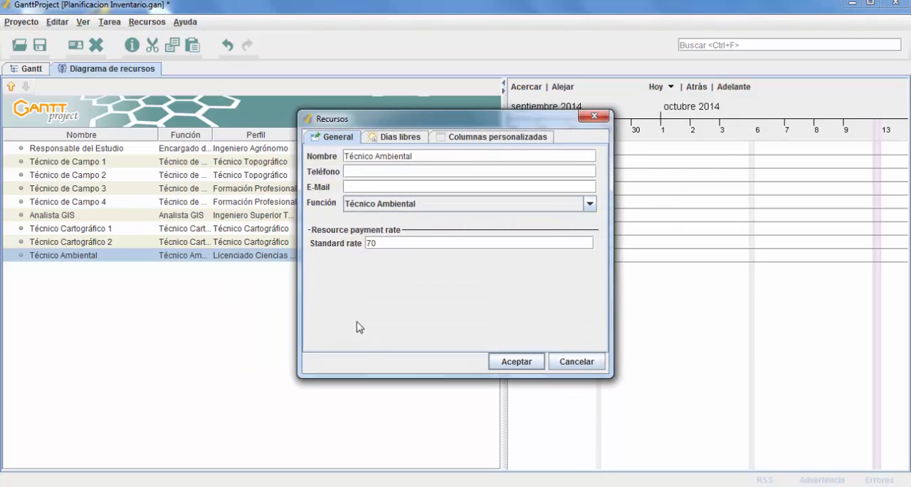
click(380, 245)
click(517, 361)
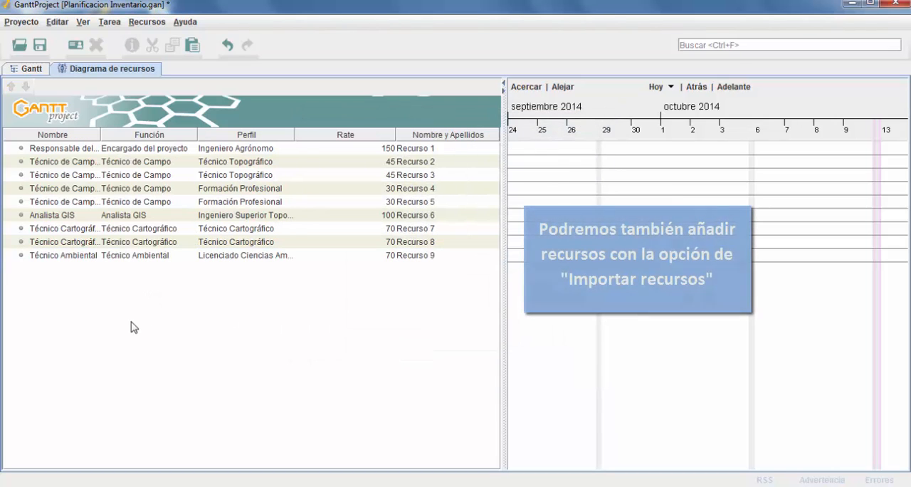
click(148, 22)
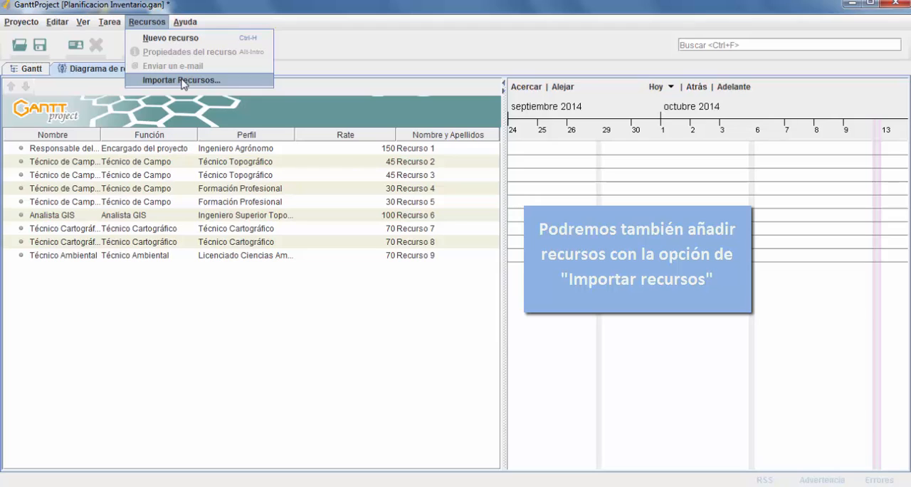
click(66, 201)
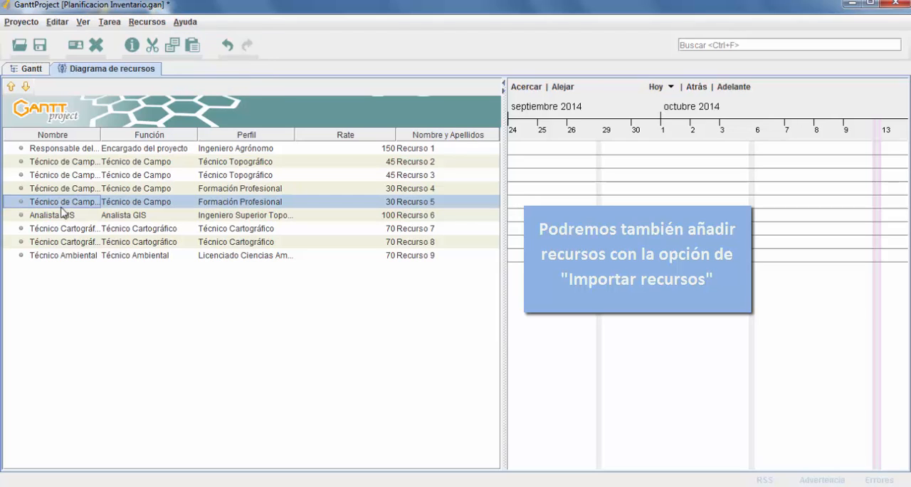
click(80, 243)
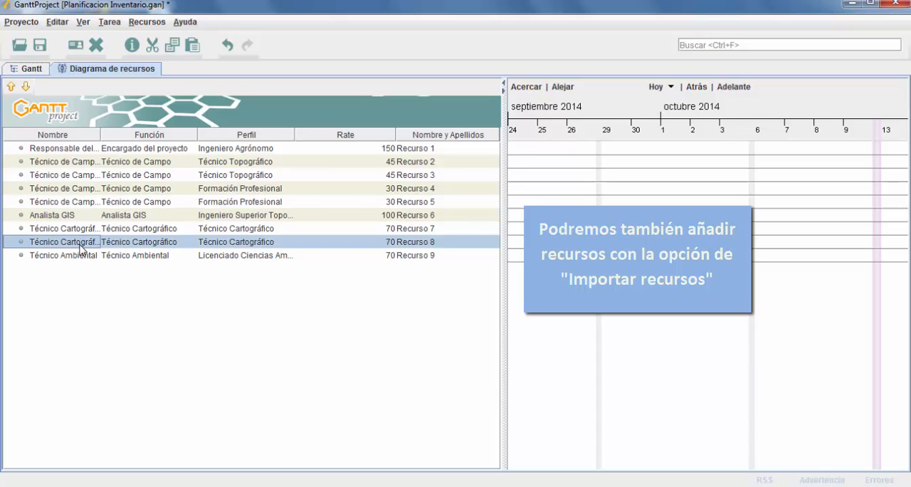
click(48, 149)
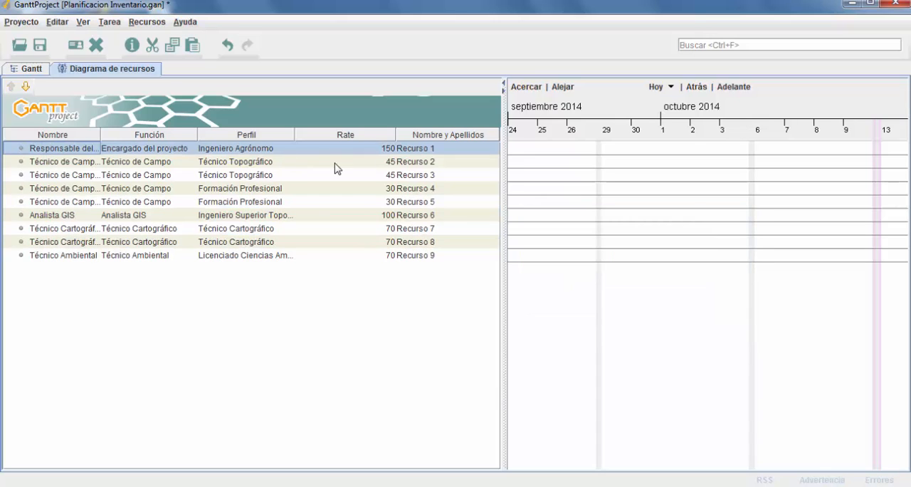
click(147, 23)
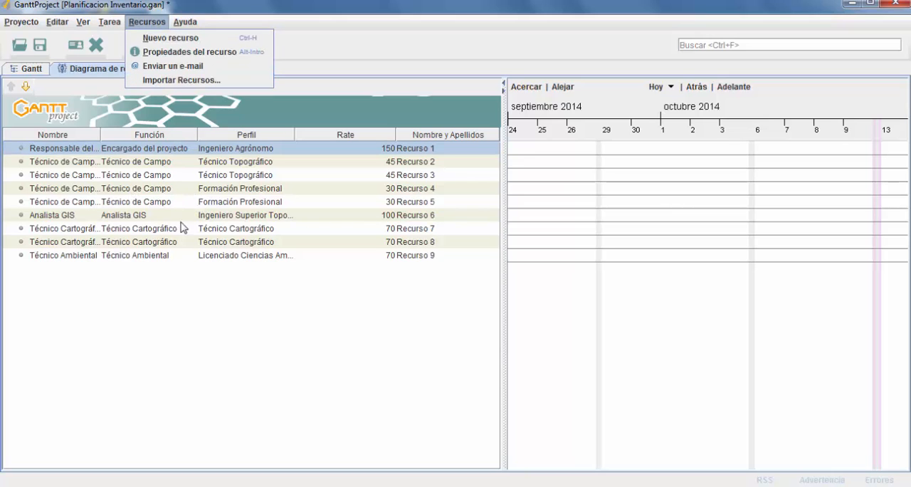
key(Escape)
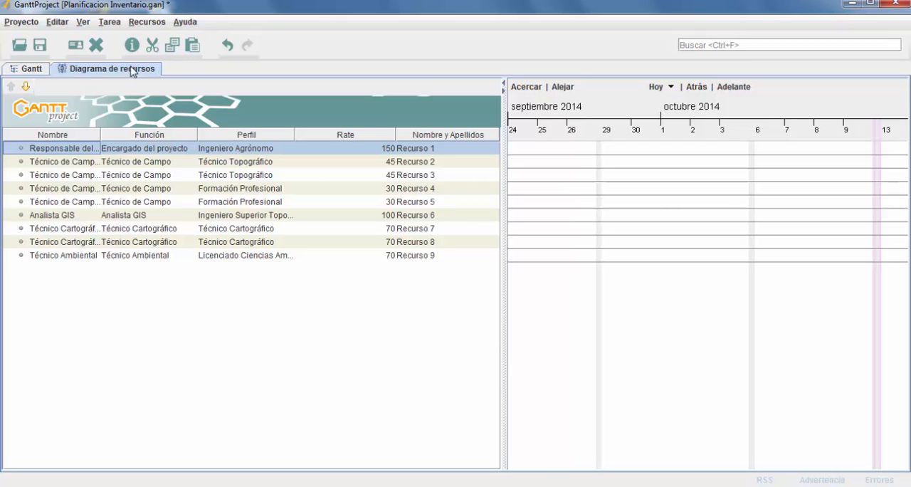
click(149, 25)
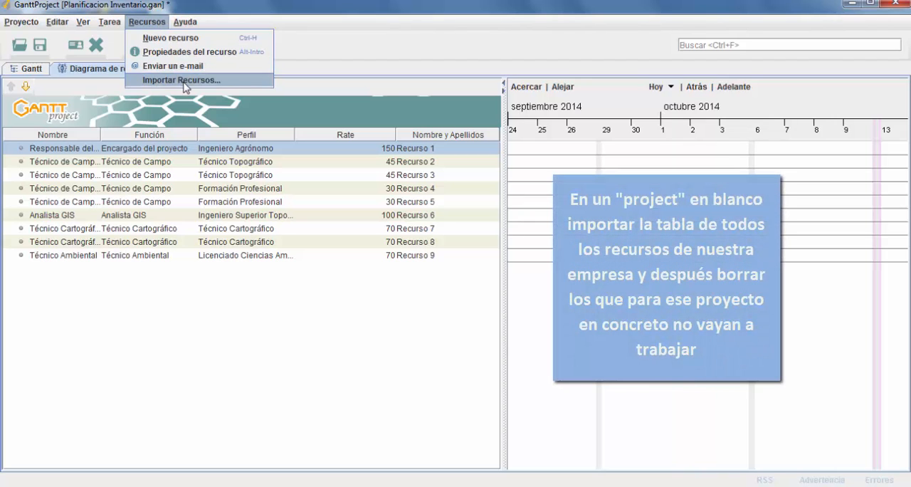
click(192, 253)
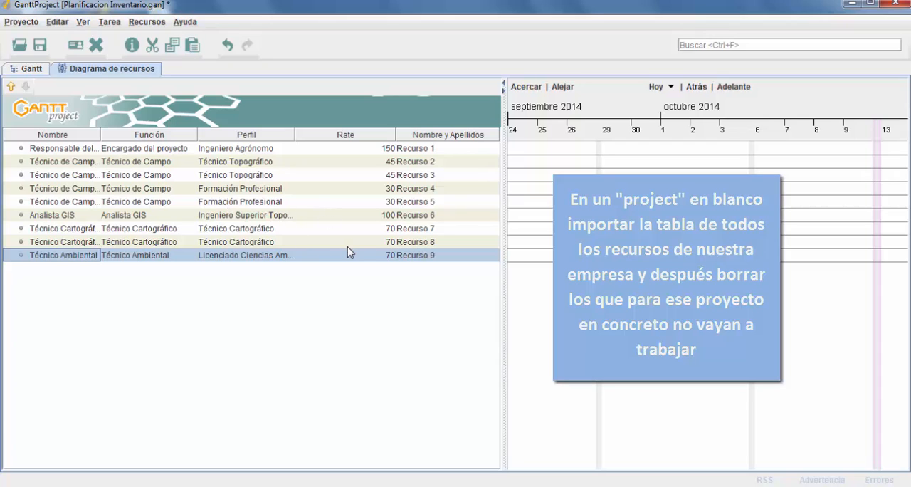
right_click(89, 166)
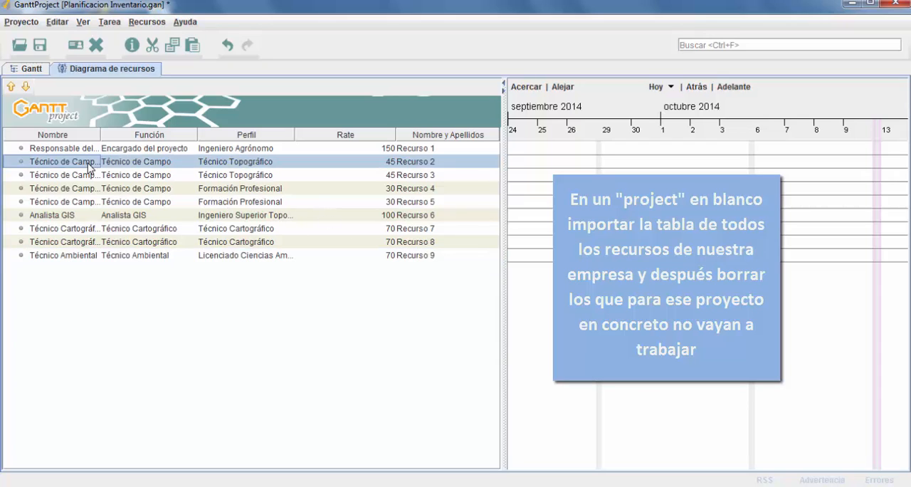
click(290, 366)
right_click(84, 254)
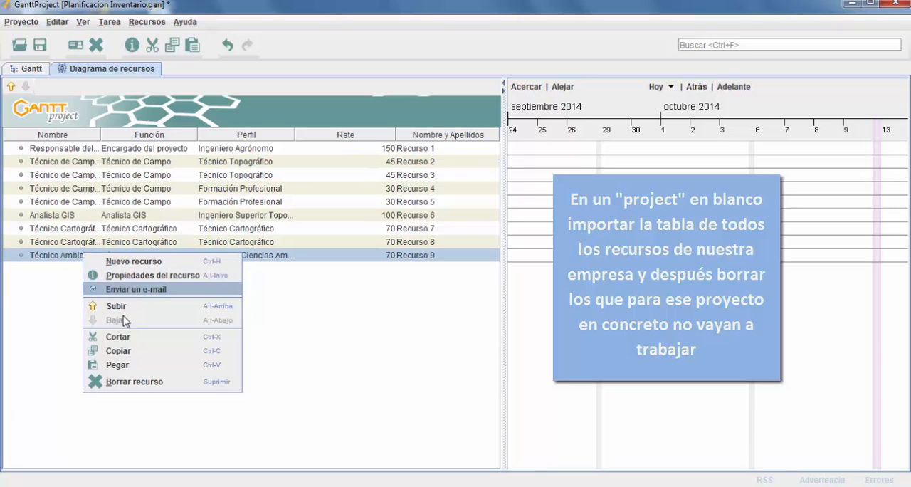
click(43, 301)
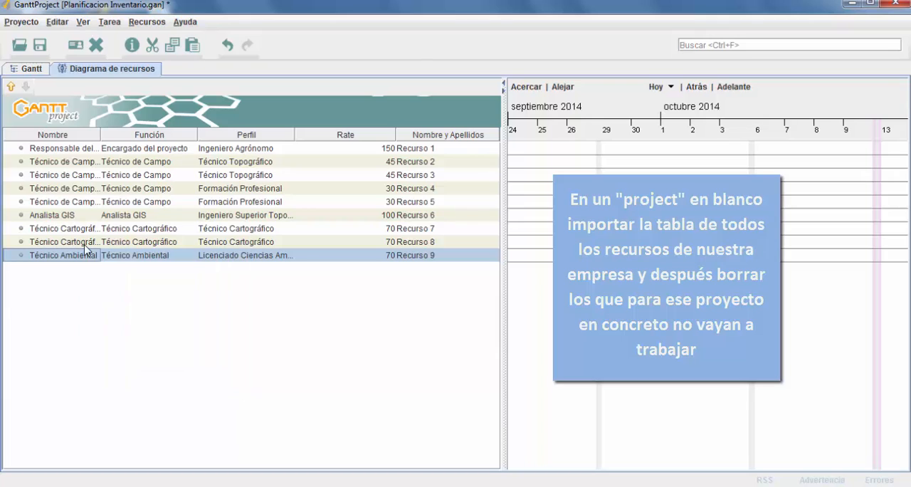
click(162, 22)
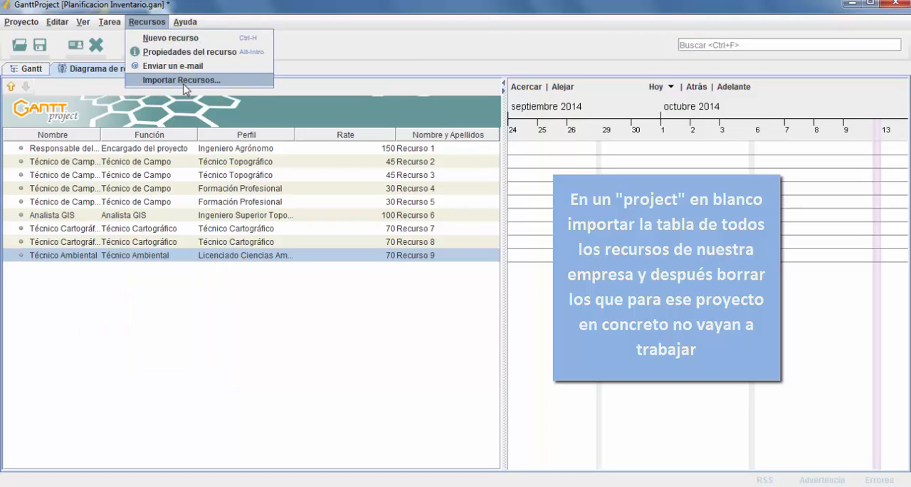
click(189, 242)
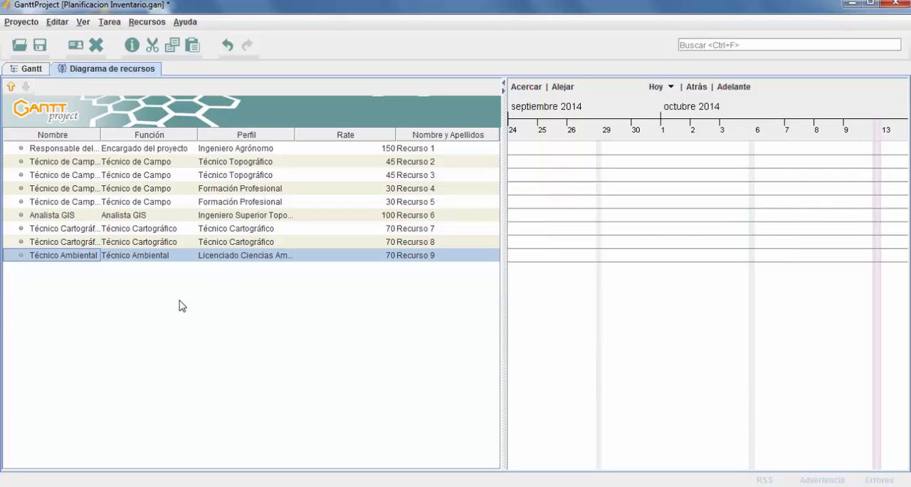
Step: Save the project and open the Tabla Recursos Humanos file from the Planificacion folder on the desktop
click(40, 47)
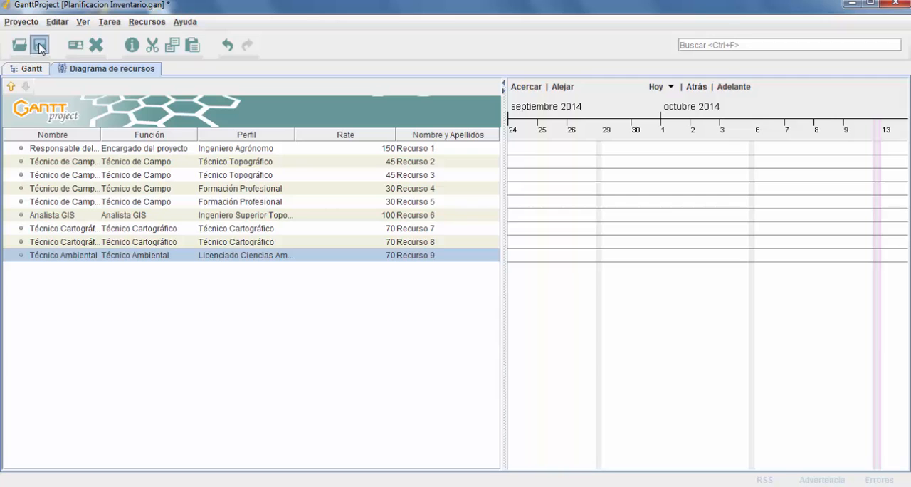
click(851, 6)
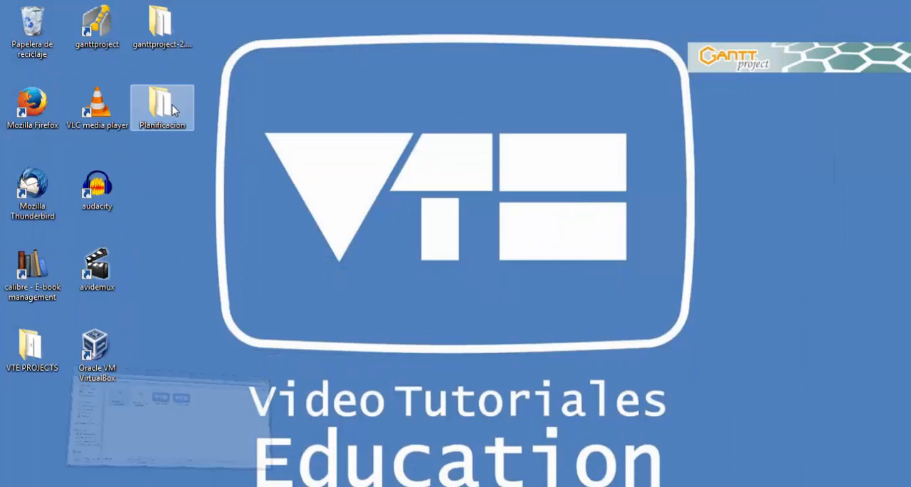
double_click(172, 110)
click(377, 229)
click(307, 149)
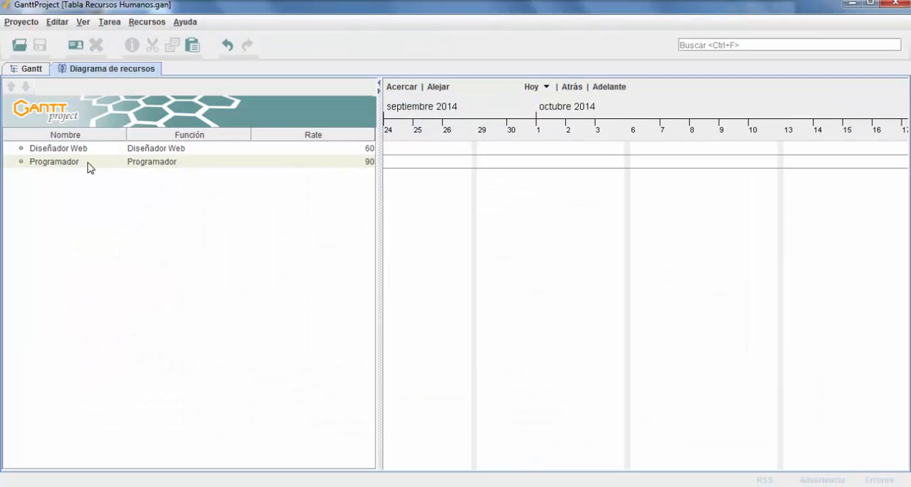
Step: Copy the Diseñador Web and Programador resources together from the Tabla Recursos Humanos project
click(72, 149)
click(78, 162)
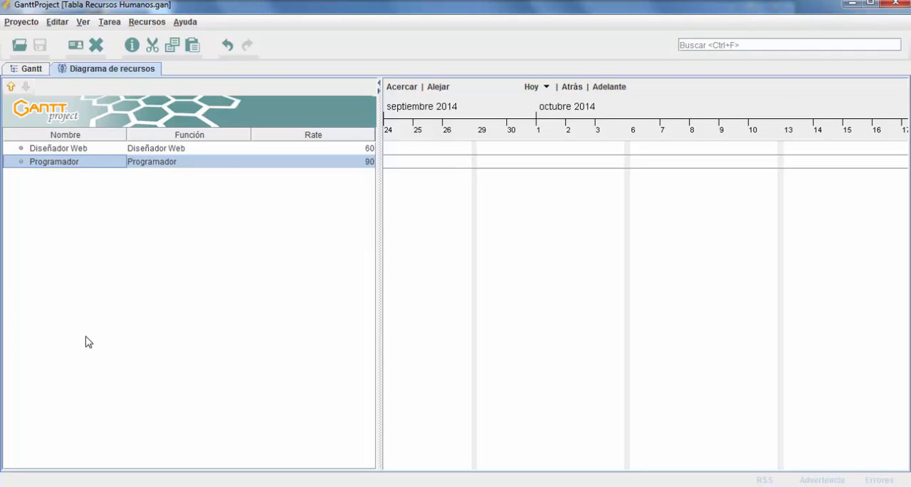
click(56, 151)
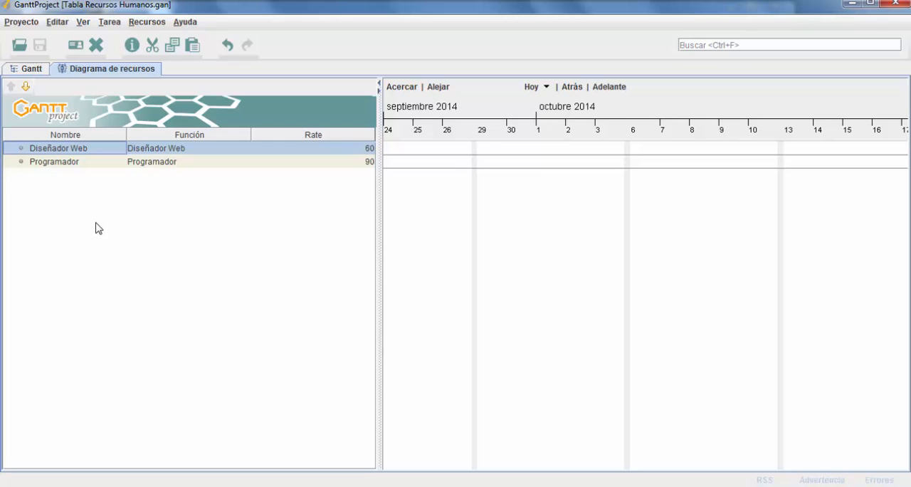
shift+click(79, 164)
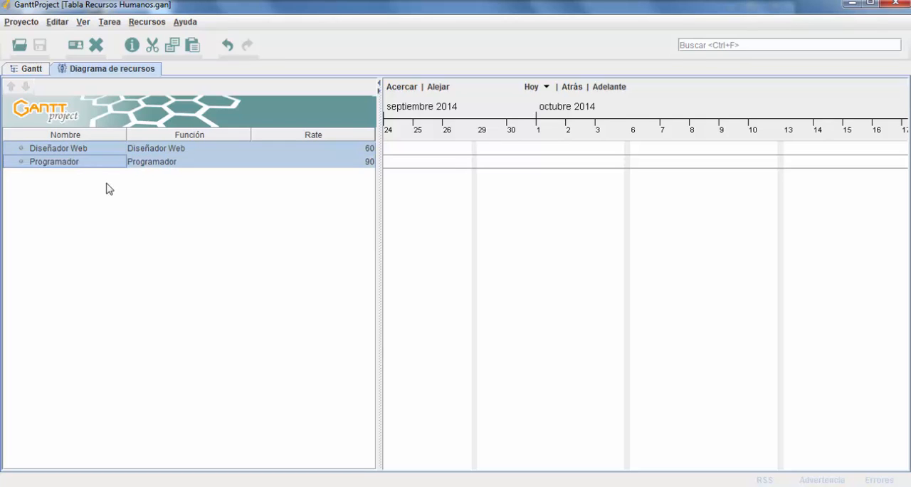
key(ctrl+c)
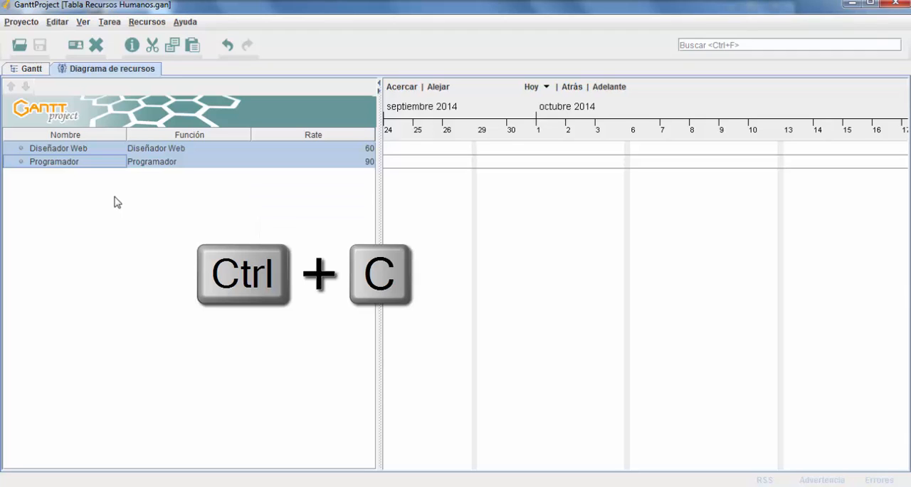
click(57, 22)
click(83, 114)
Step: Reopen the recent project Planificacion Inventario.gan
click(23, 23)
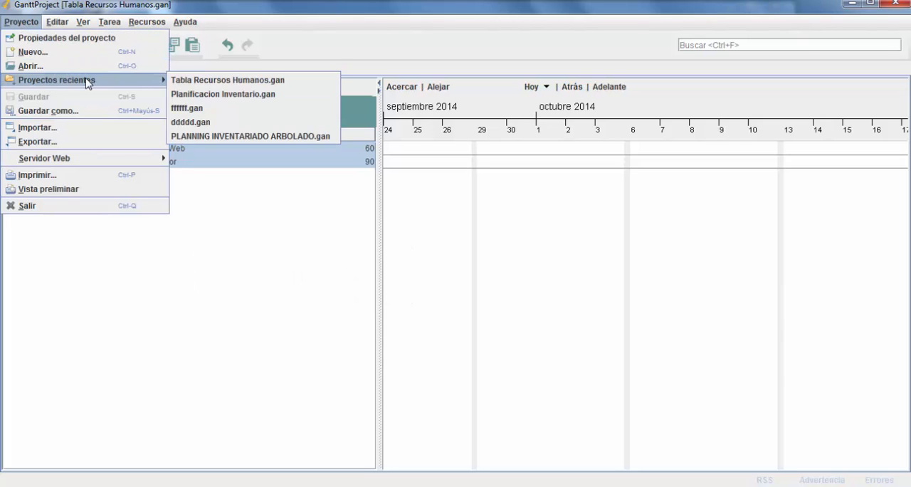
mouse_move(160, 80)
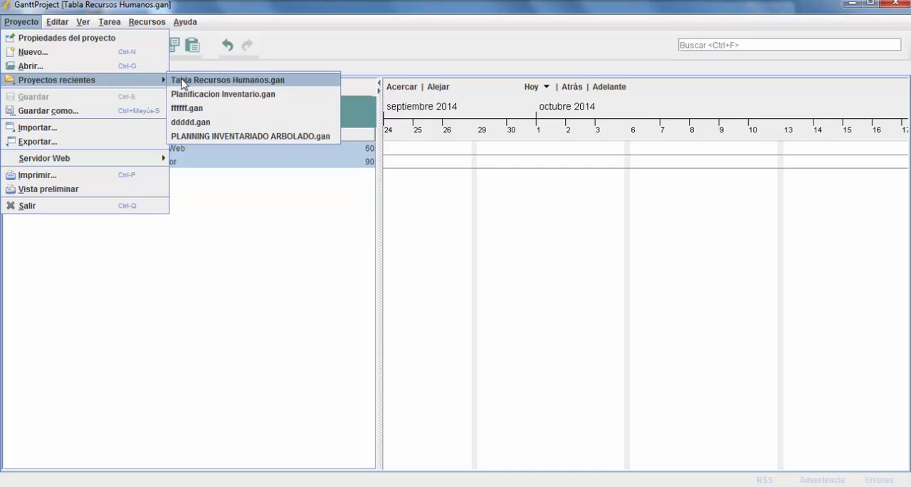
click(228, 95)
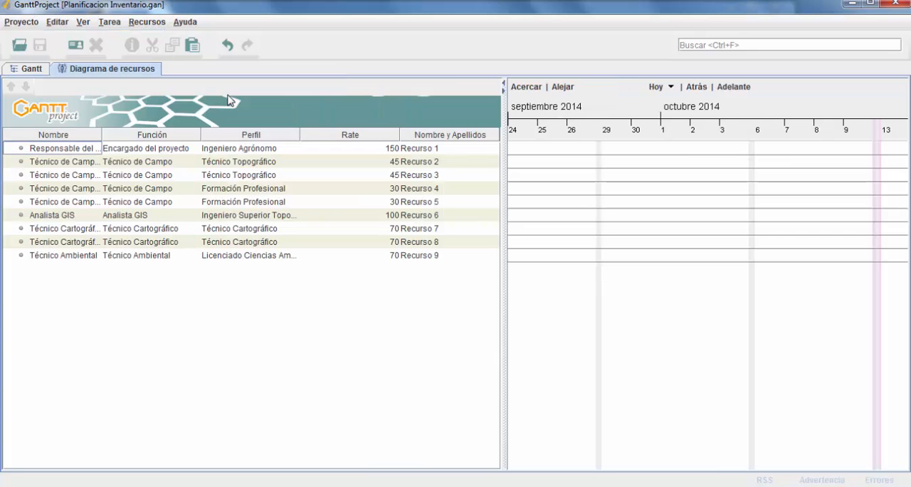
Step: Paste the two copied resources into the inventory project's resource list and widen the Nombre column to show full names
click(71, 256)
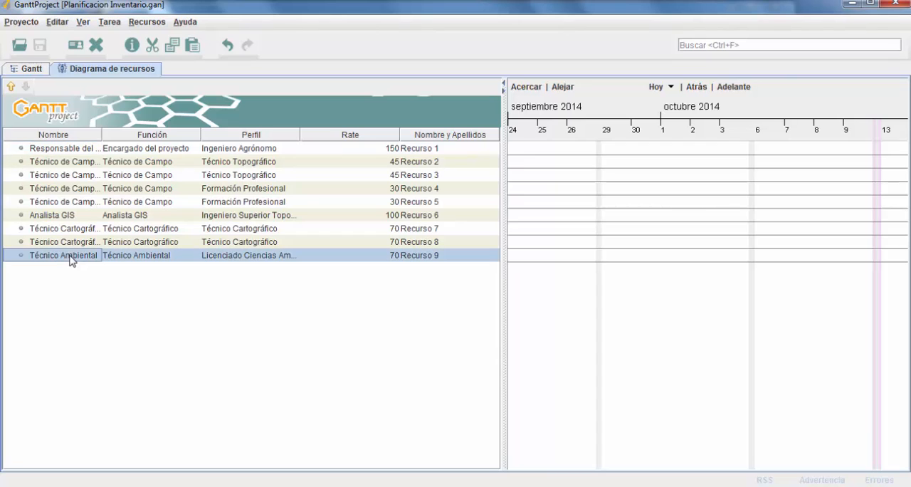
click(50, 22)
click(84, 128)
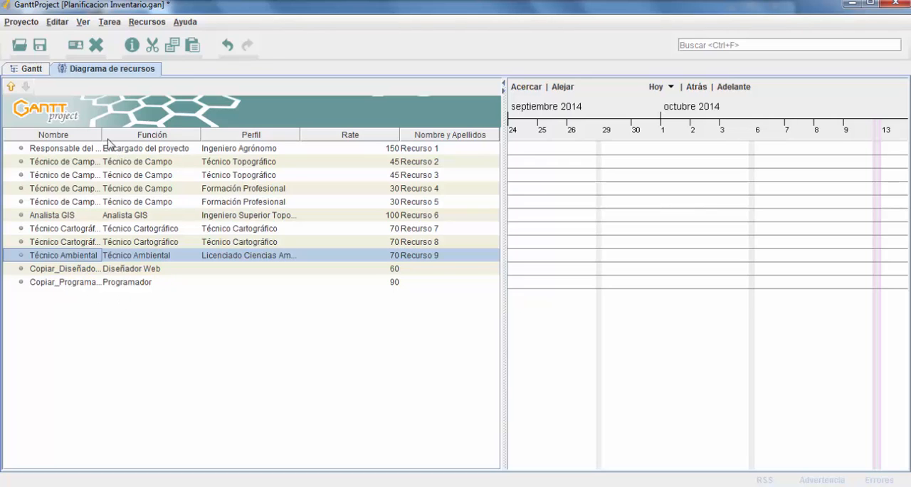
drag(102, 134, 137, 135)
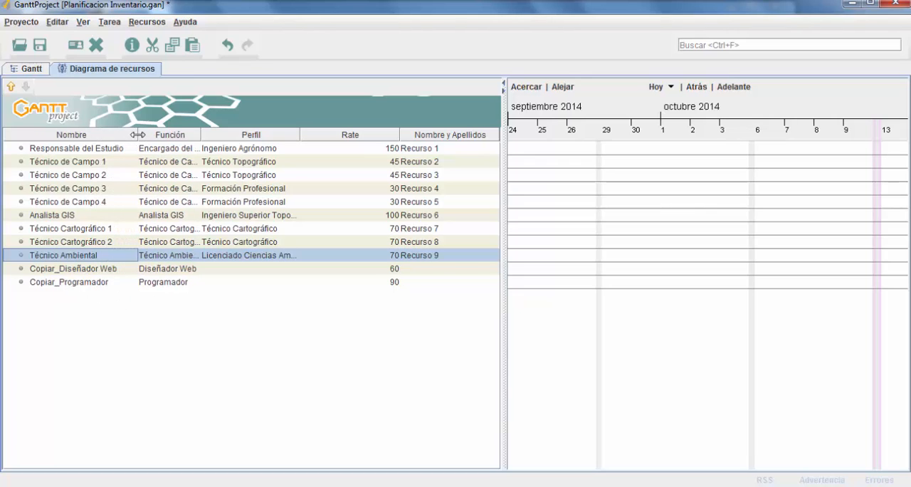
Step: Remove the "Copiar_" prefix from the name of the copied Diseñador Web resource
click(57, 274)
double_click(57, 274)
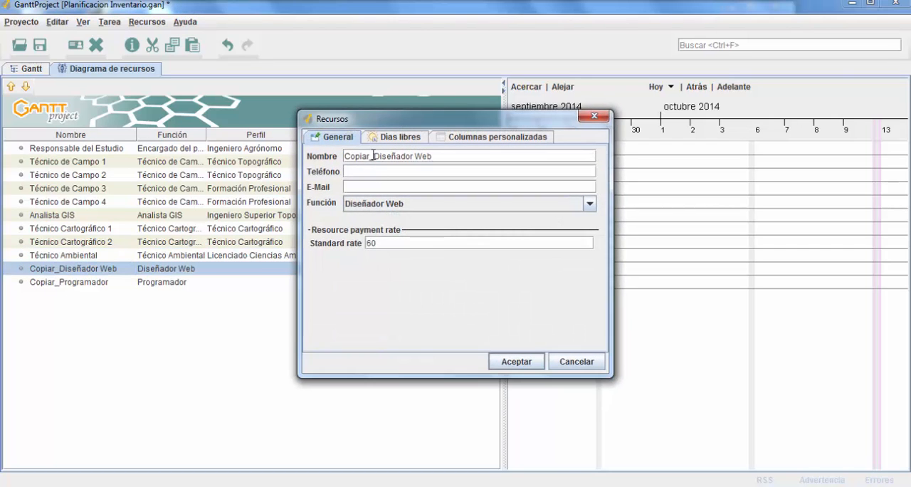
drag(371, 156, 304, 155)
key(Delete)
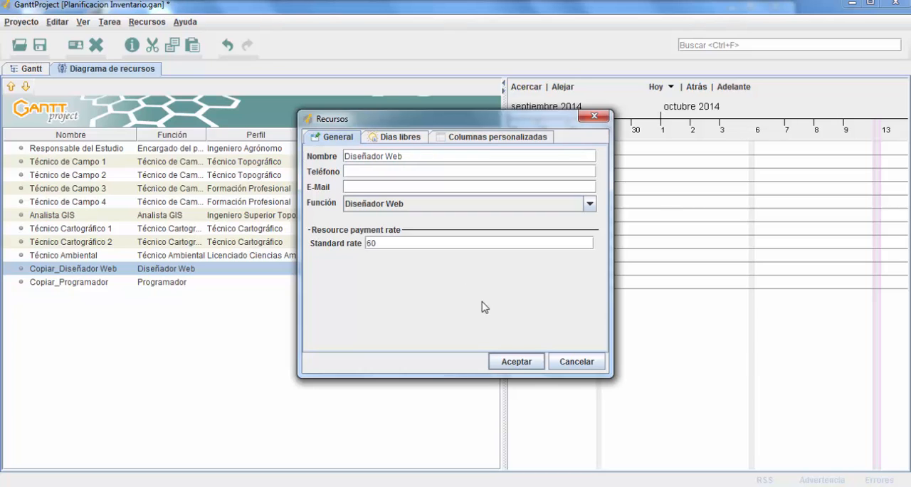
click(517, 361)
Step: Rename the copied Copiar_Programador resource as Programador
click(64, 284)
click(64, 283)
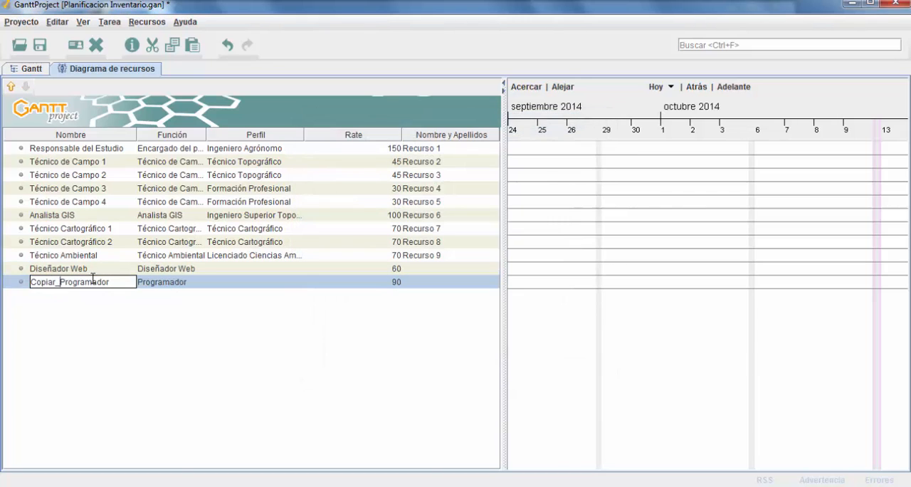
key(Delete)
key(Delete)
key(Delete)
key(Delete)
key(Delete)
key(Delete)
key(Delete)
key(Return)
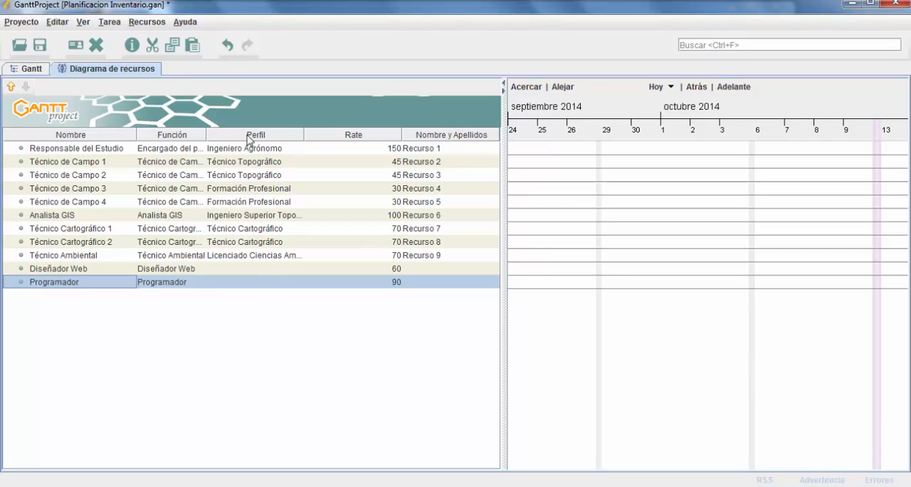
Step: Set the Perfil of the Diseñador Web resource to Diseñador Gráfico
click(246, 273)
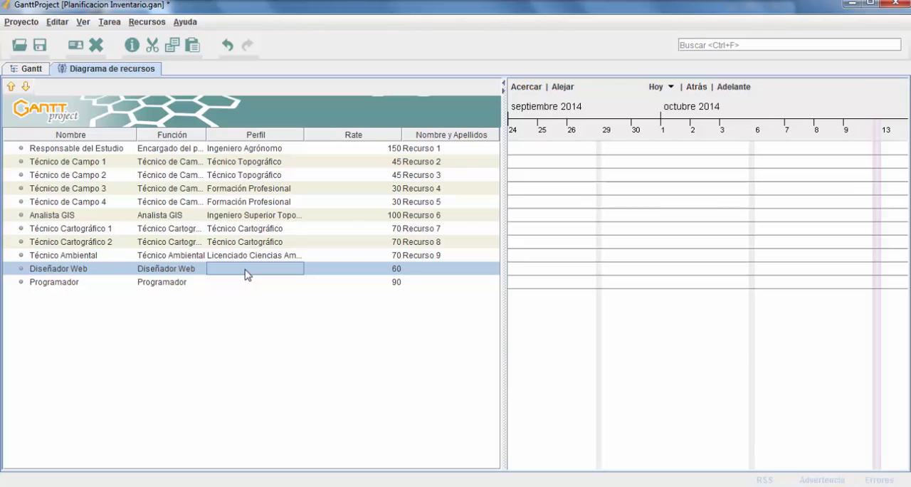
double_click(246, 269)
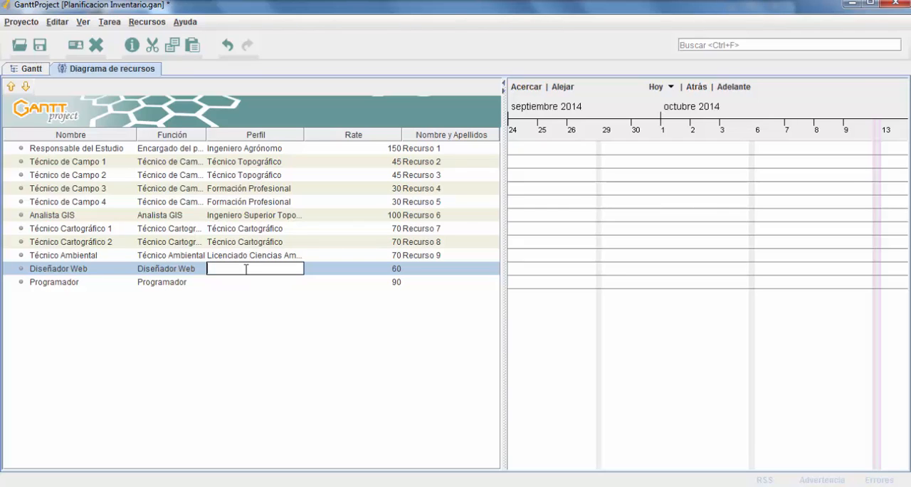
text(Diseñador Gráfico)
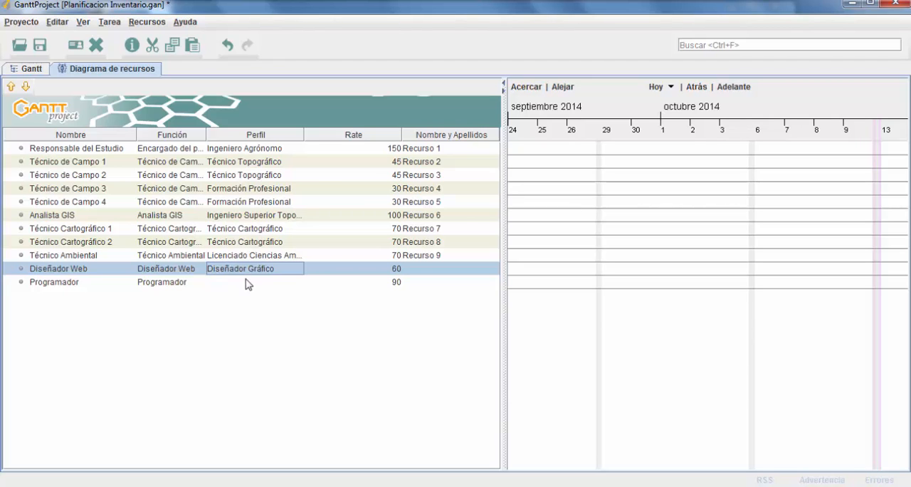
Step: Set the Perfil custom column of the Programador resource to Ingeniero Informático in its properties
click(246, 282)
double_click(246, 281)
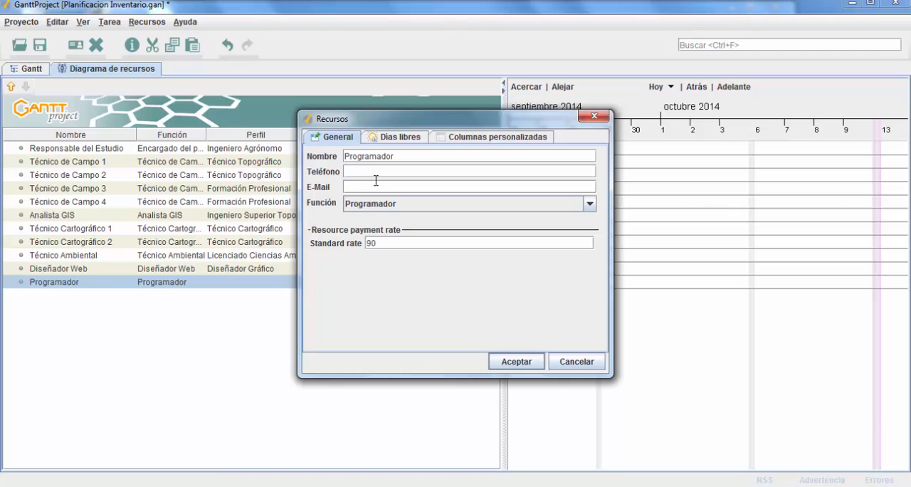
click(464, 137)
double_click(529, 190)
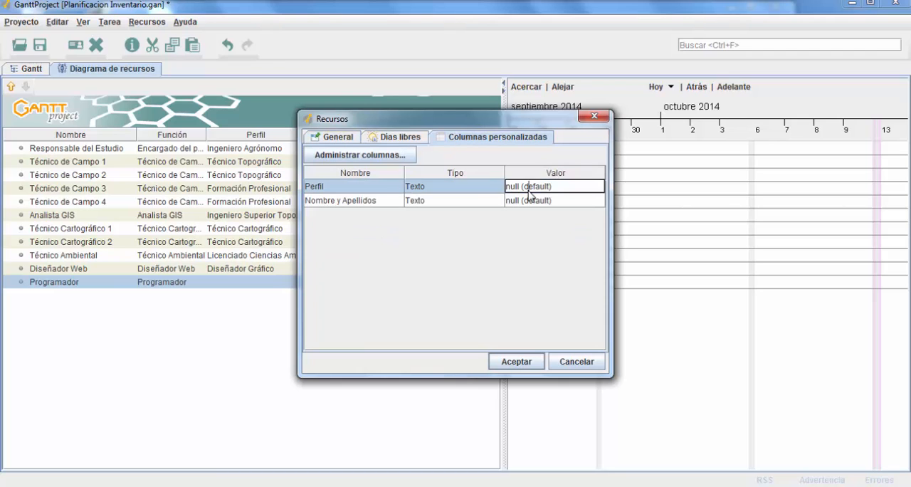
drag(571, 188, 502, 189)
text(Ingeniero Informático)
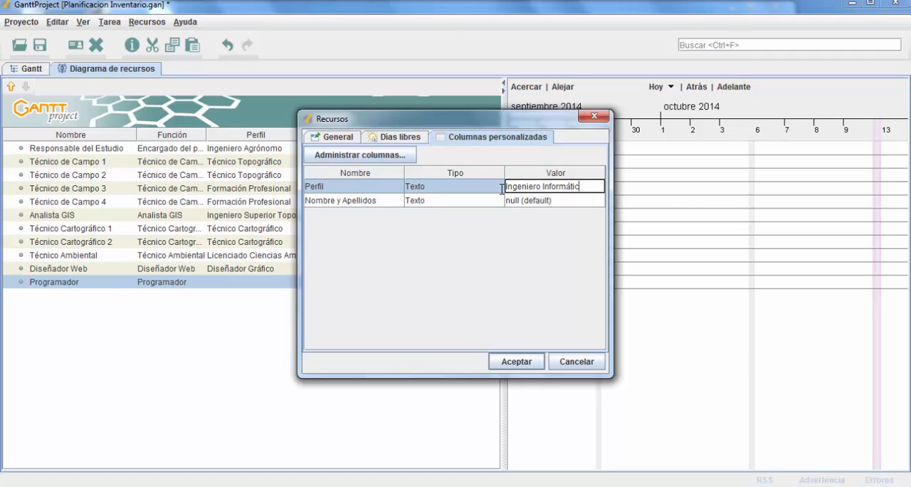
Step: Set the Programador's Nombre y Apellidos custom column to Recurso 11 and accept the resource properties
click(545, 203)
drag(501, 118, 662, 117)
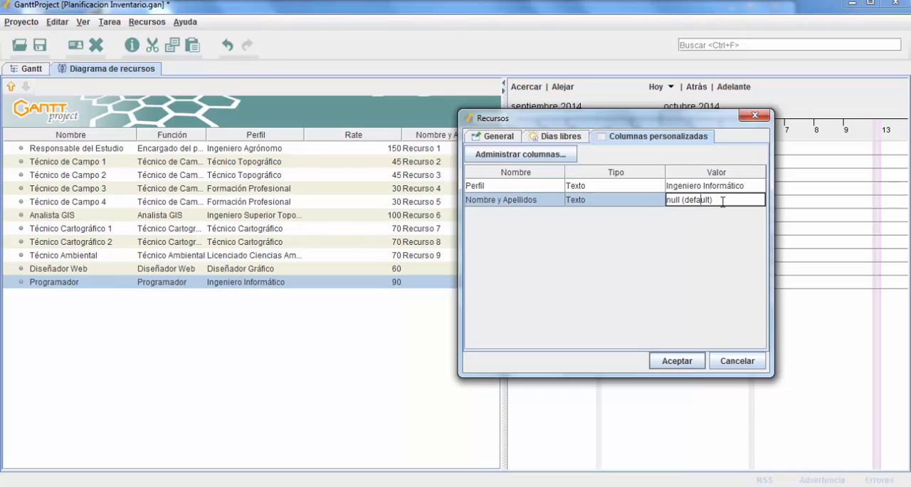
drag(723, 200, 648, 205)
text(Recurso 11)
click(626, 188)
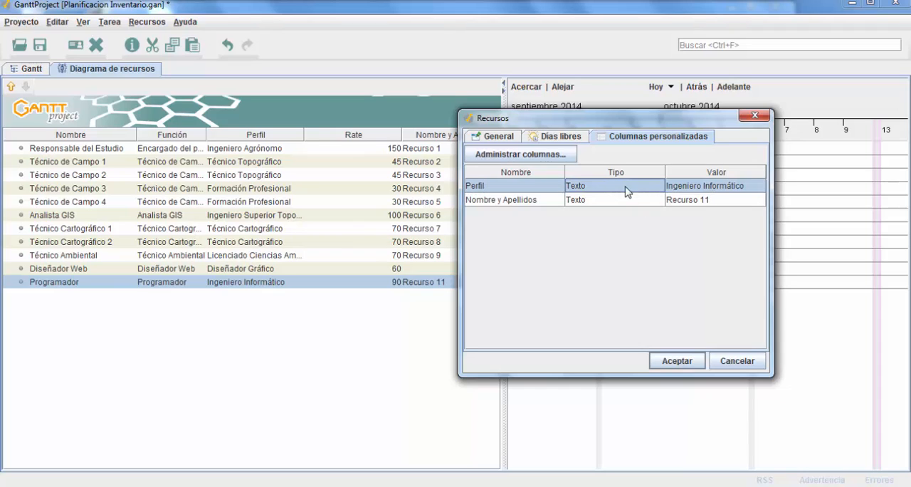
click(501, 138)
click(673, 359)
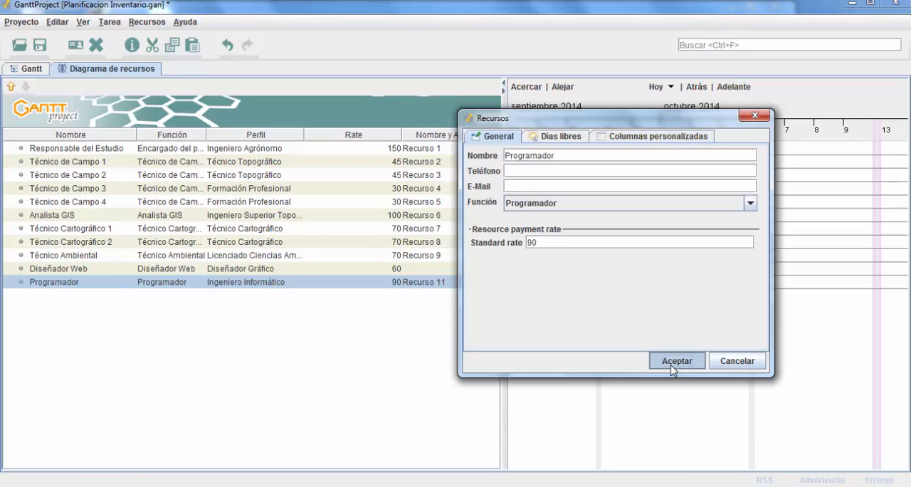
Step: Set the Diseñador Web resource's Nombre y Apellidos custom column to Recurso 10 and save the project
double_click(427, 269)
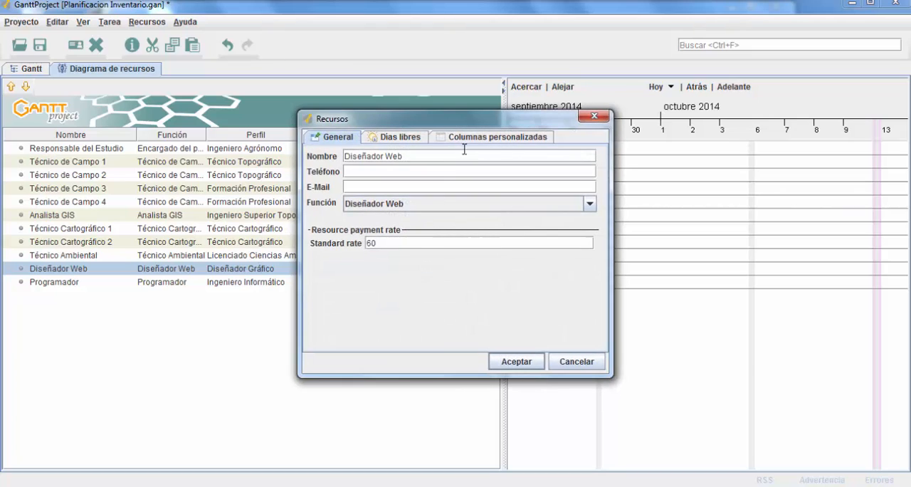
click(495, 137)
click(561, 200)
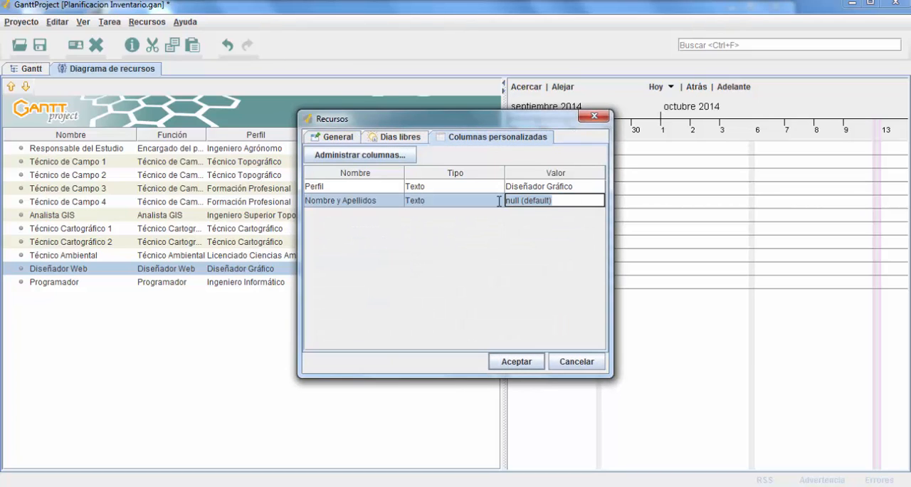
text(Recurso)
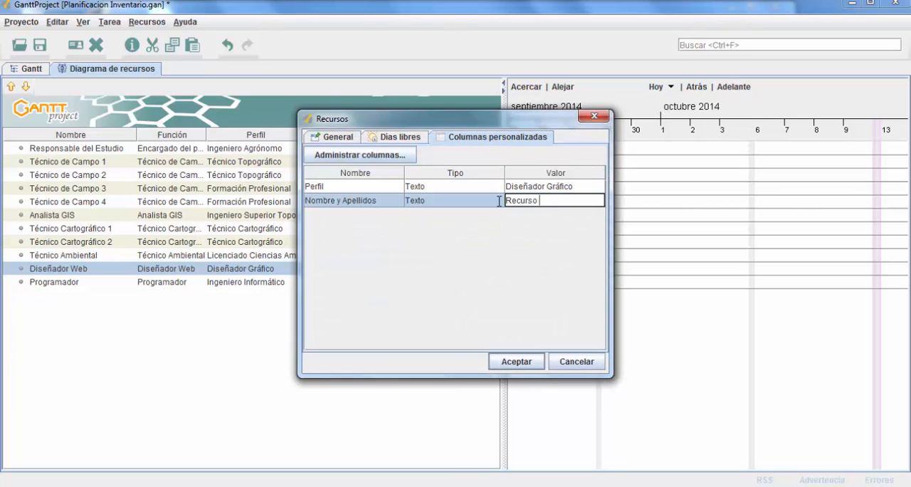
text( 10)
key(Return)
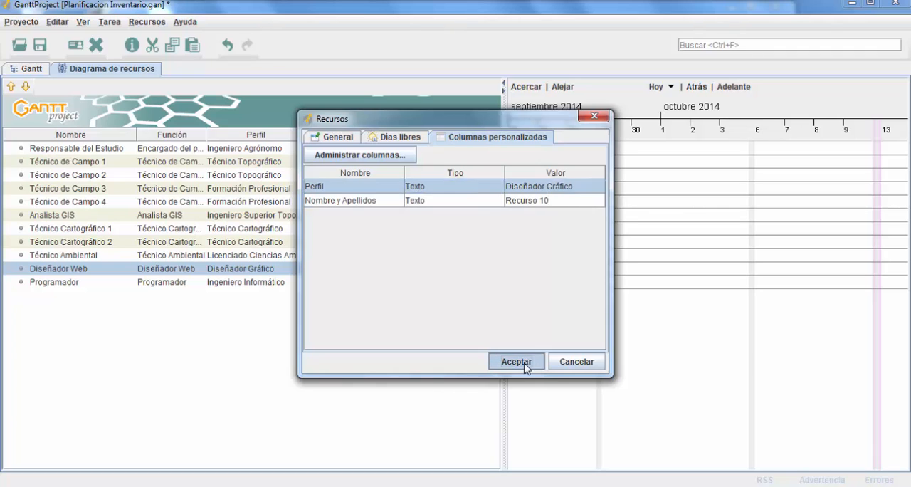
click(516, 361)
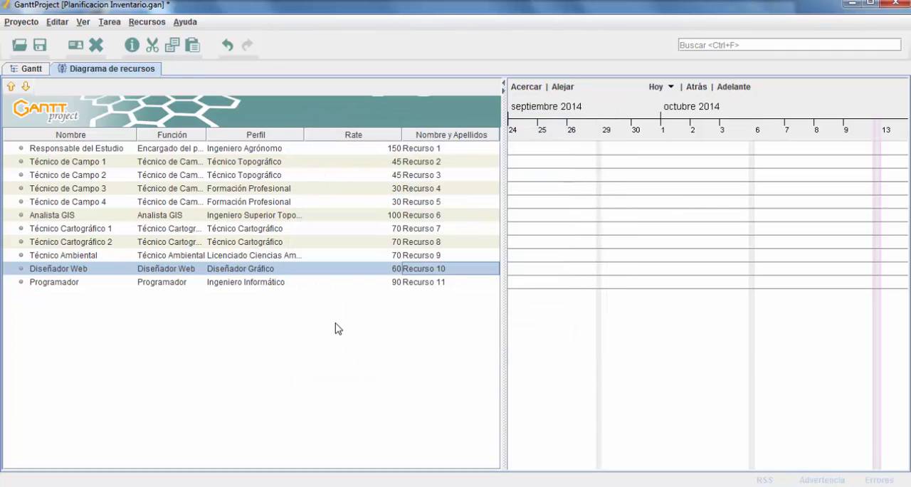
click(39, 46)
Step: Review the project properties: general information, project calendar and the list of Funciones
click(24, 25)
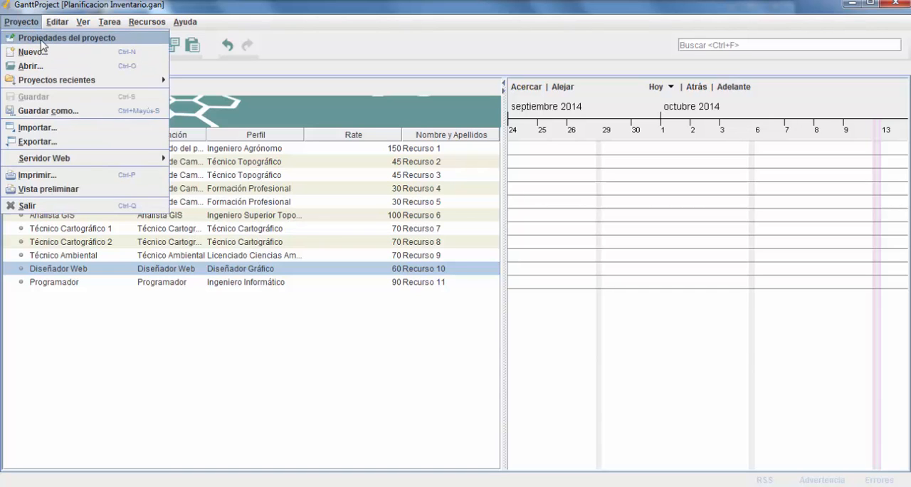
click(41, 39)
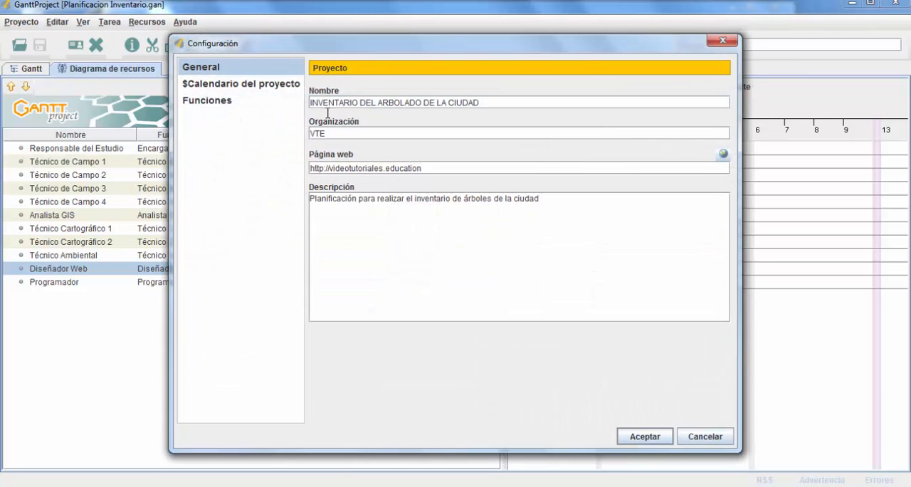
click(259, 86)
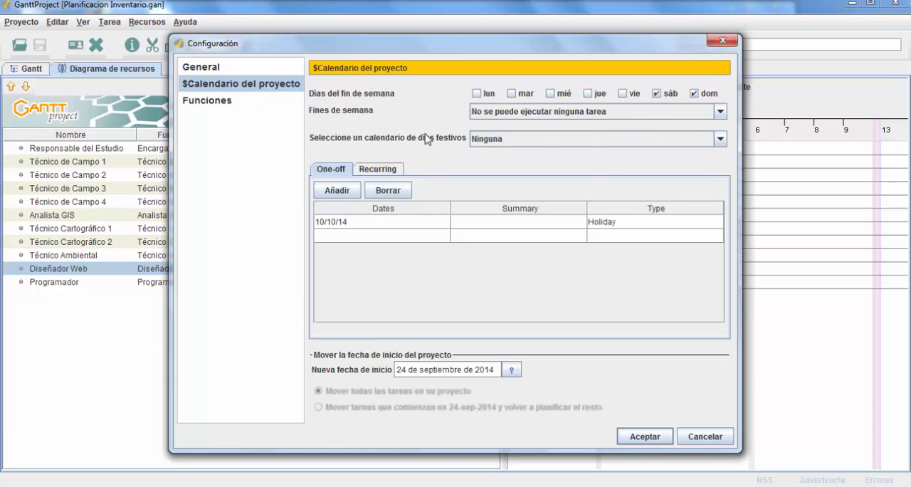
click(216, 104)
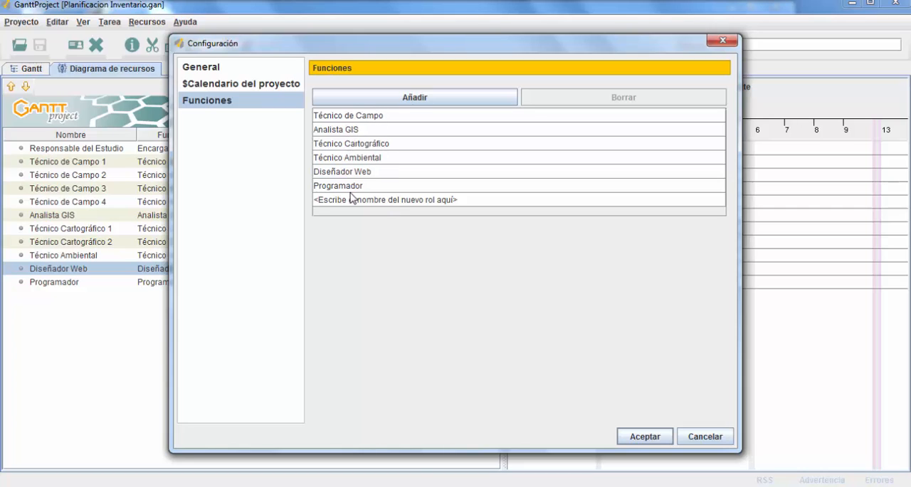
click(640, 435)
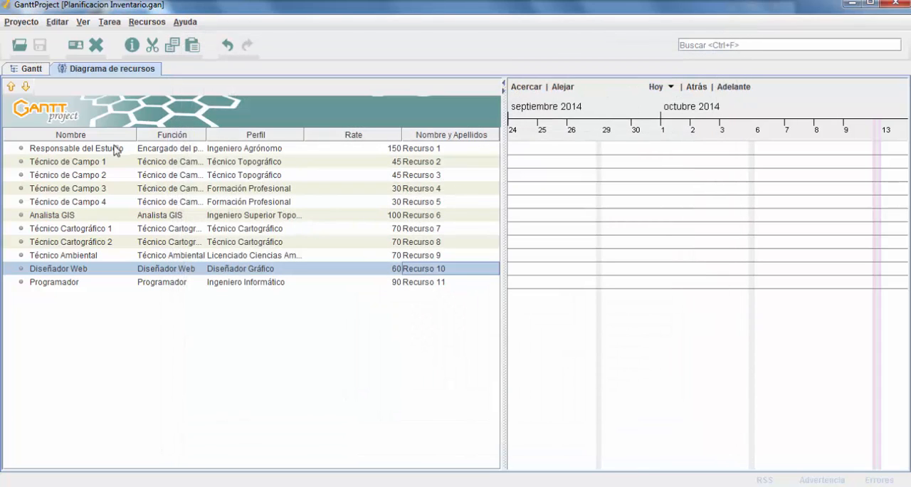
right_click(107, 310)
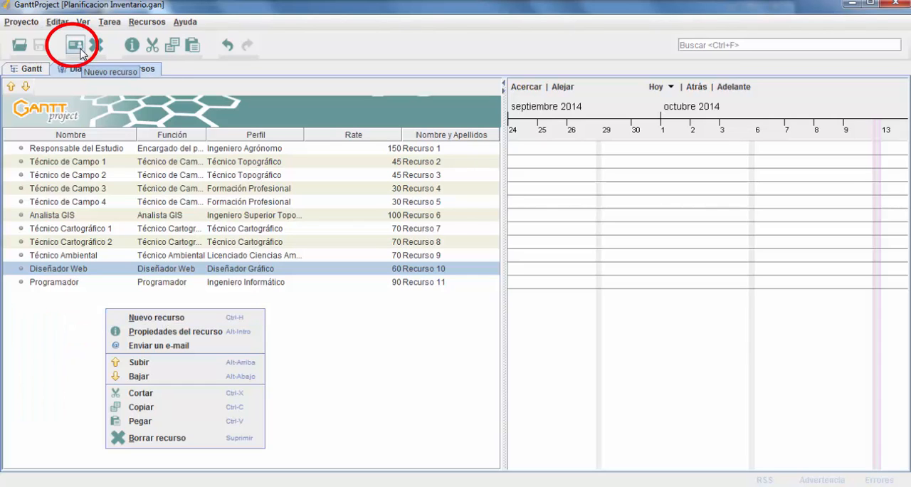
click(146, 21)
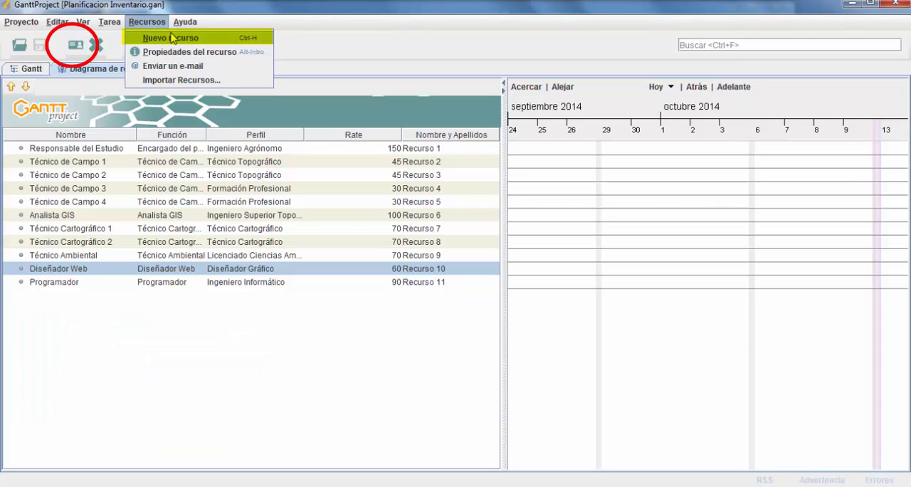
click(162, 21)
Step: Examine the Diseñador Web resource's properties, including custom columns, days off, and the phone and e-mail fields, without saving changes
right_click(101, 145)
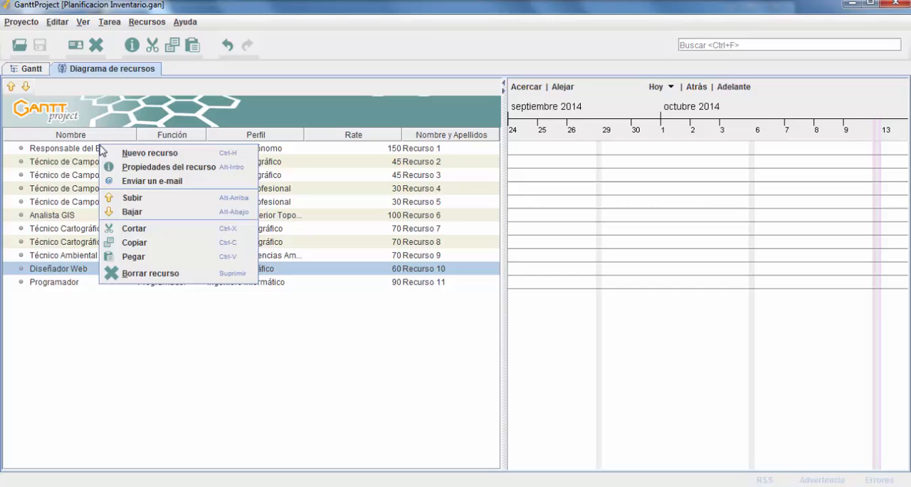
click(169, 168)
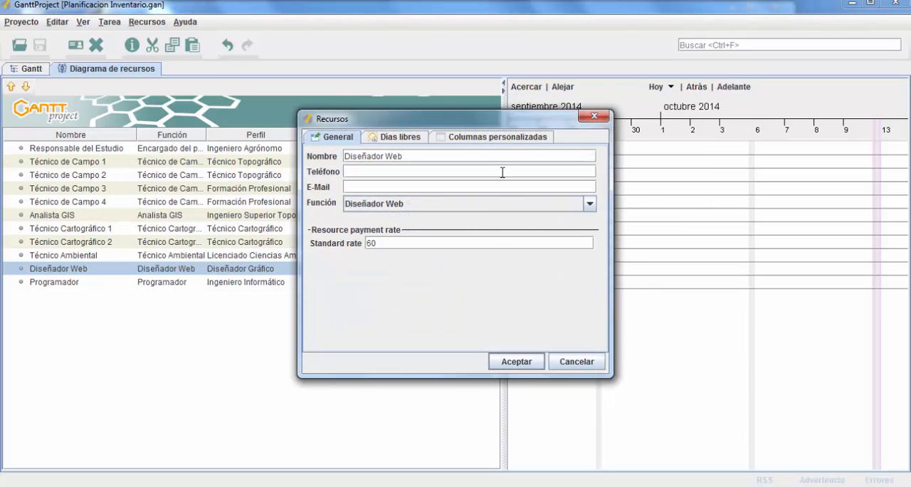
click(490, 139)
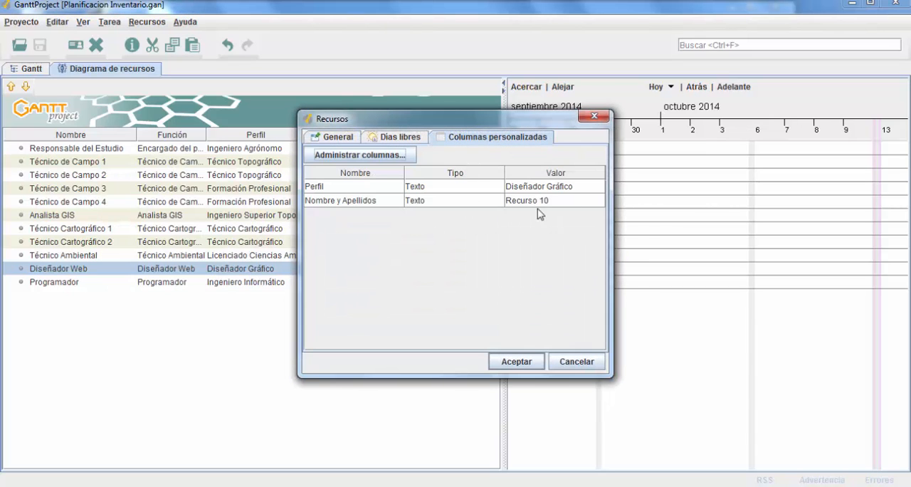
click(398, 139)
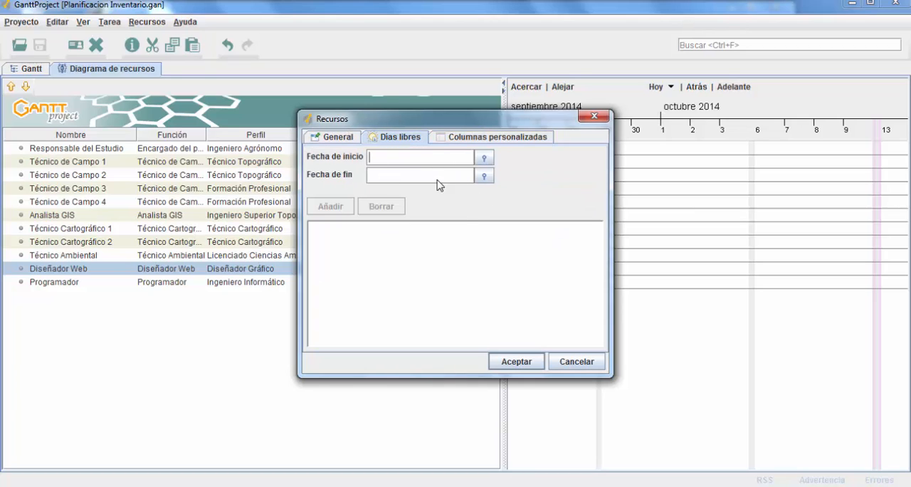
click(338, 138)
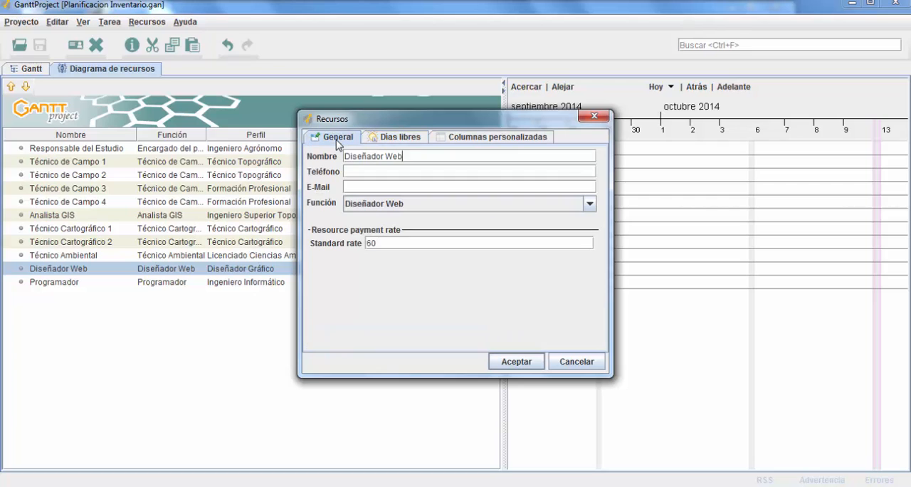
click(358, 170)
click(366, 186)
click(572, 365)
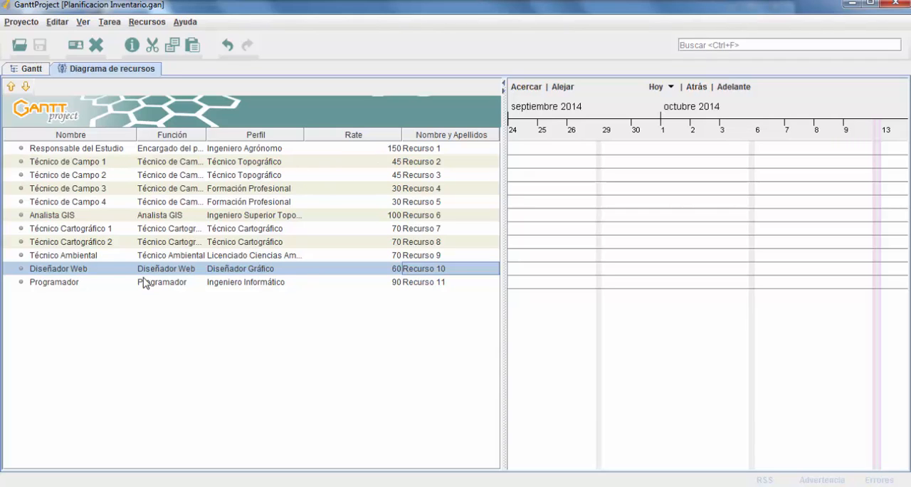
right_click(105, 270)
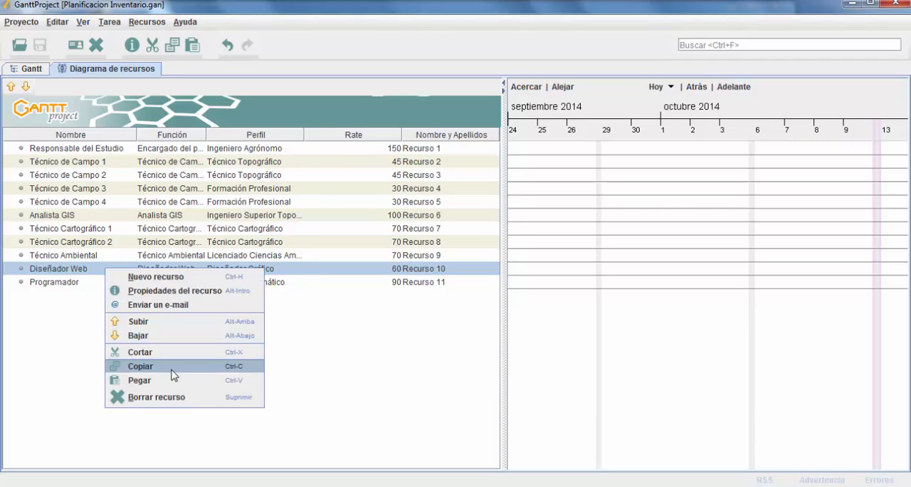
click(350, 346)
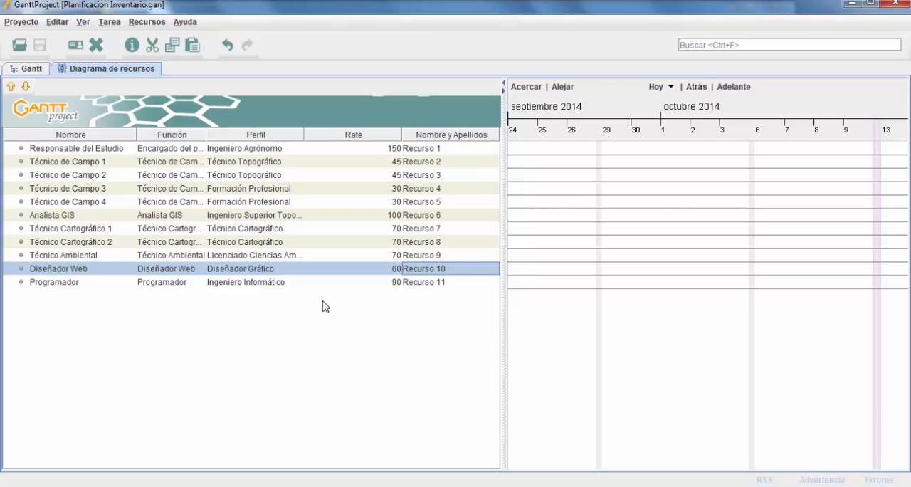
click(138, 24)
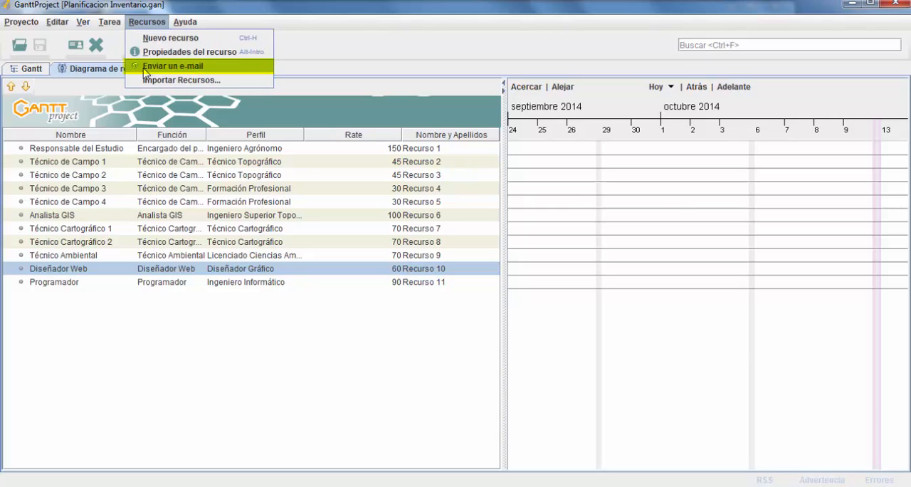
click(105, 148)
right_click(106, 148)
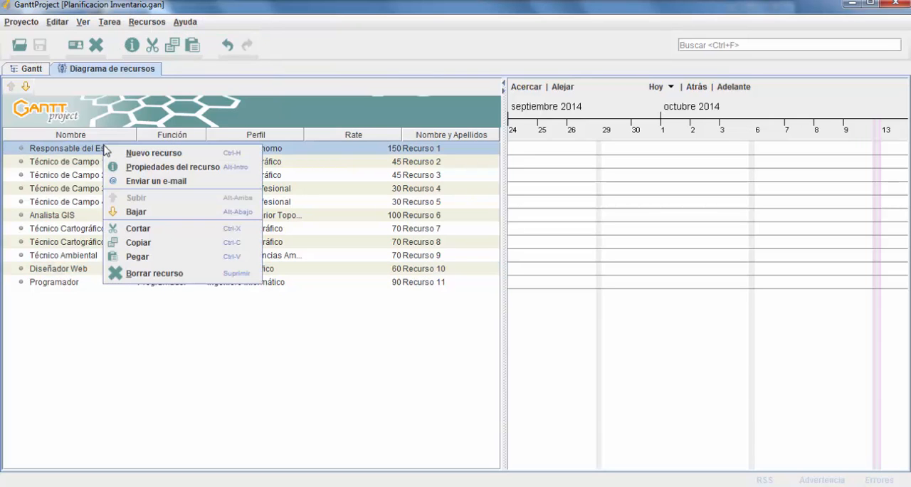
Step: Check the e-mail field in the Responsable del Estudio resource's general properties and accept the dialog
click(164, 167)
drag(420, 186, 342, 186)
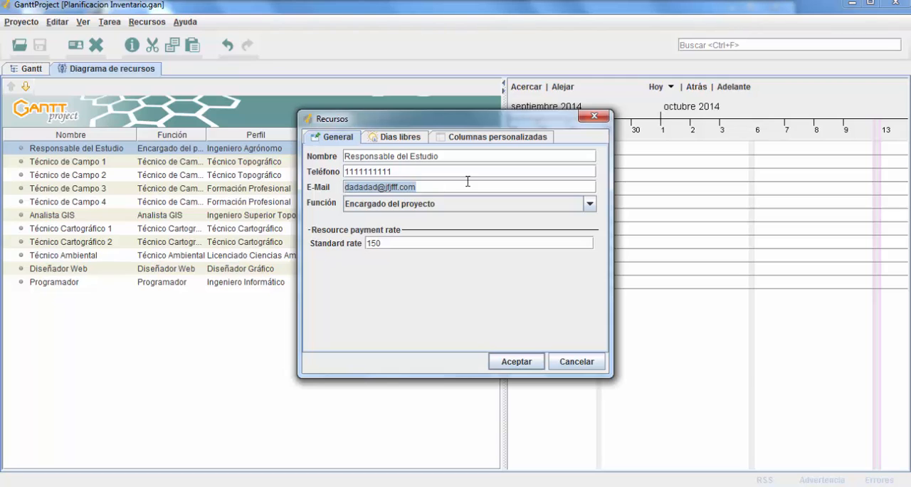
click(468, 184)
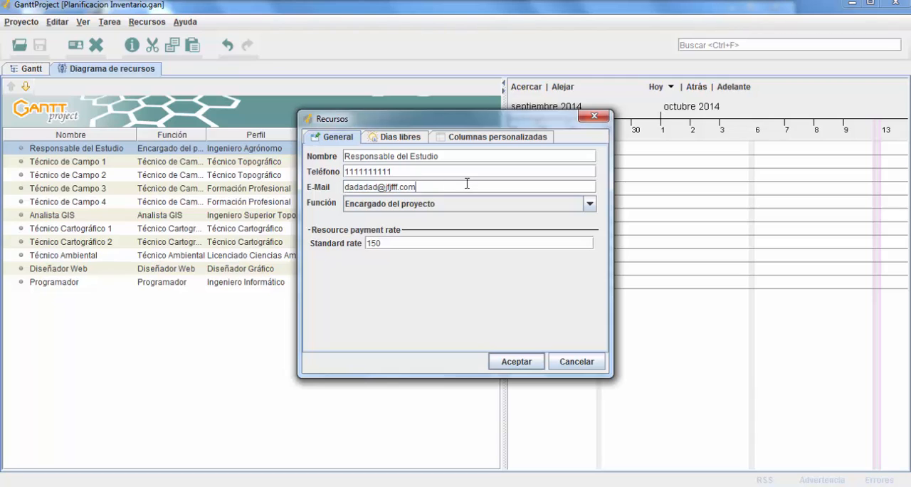
click(522, 365)
Step: Open an e-mail draft addressed to the Responsable del Estudio resource, close it without sending, and select Técnico de Campo 1
right_click(108, 152)
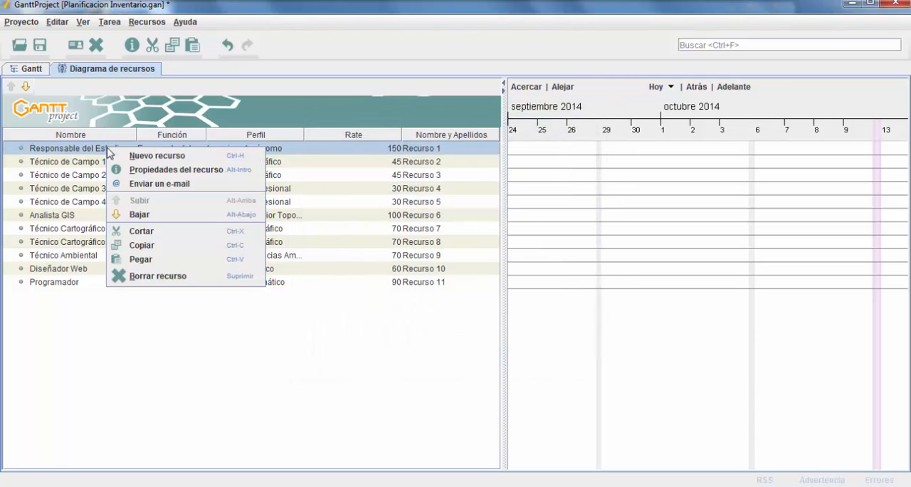
click(163, 186)
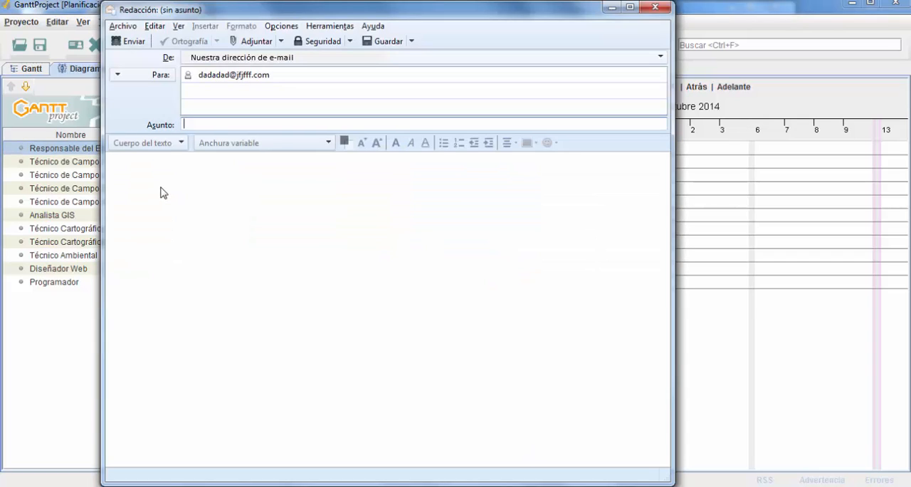
click(657, 10)
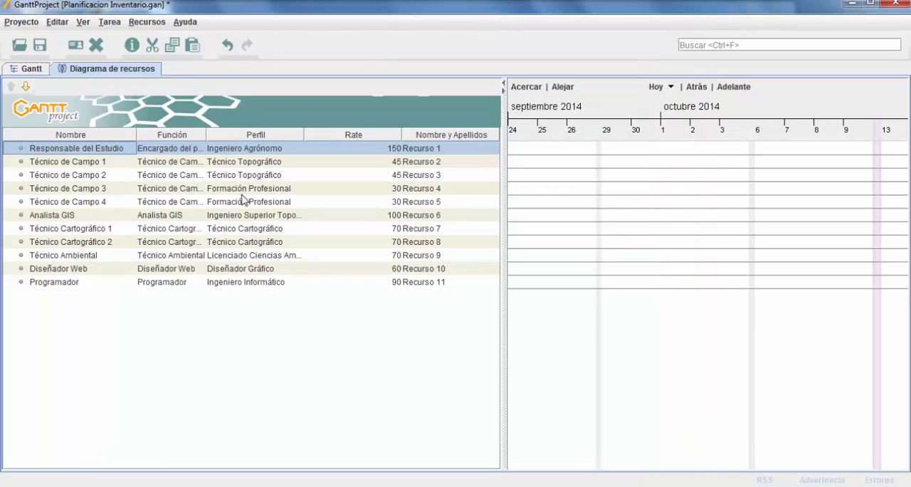
click(162, 159)
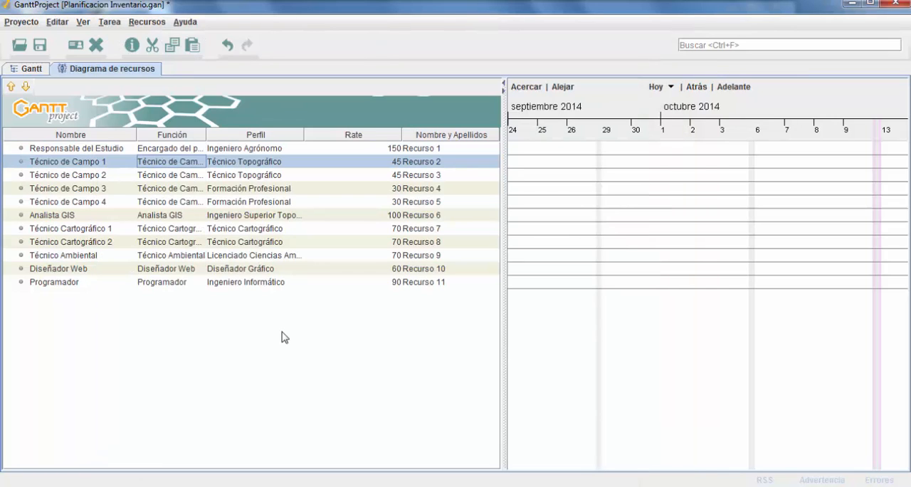